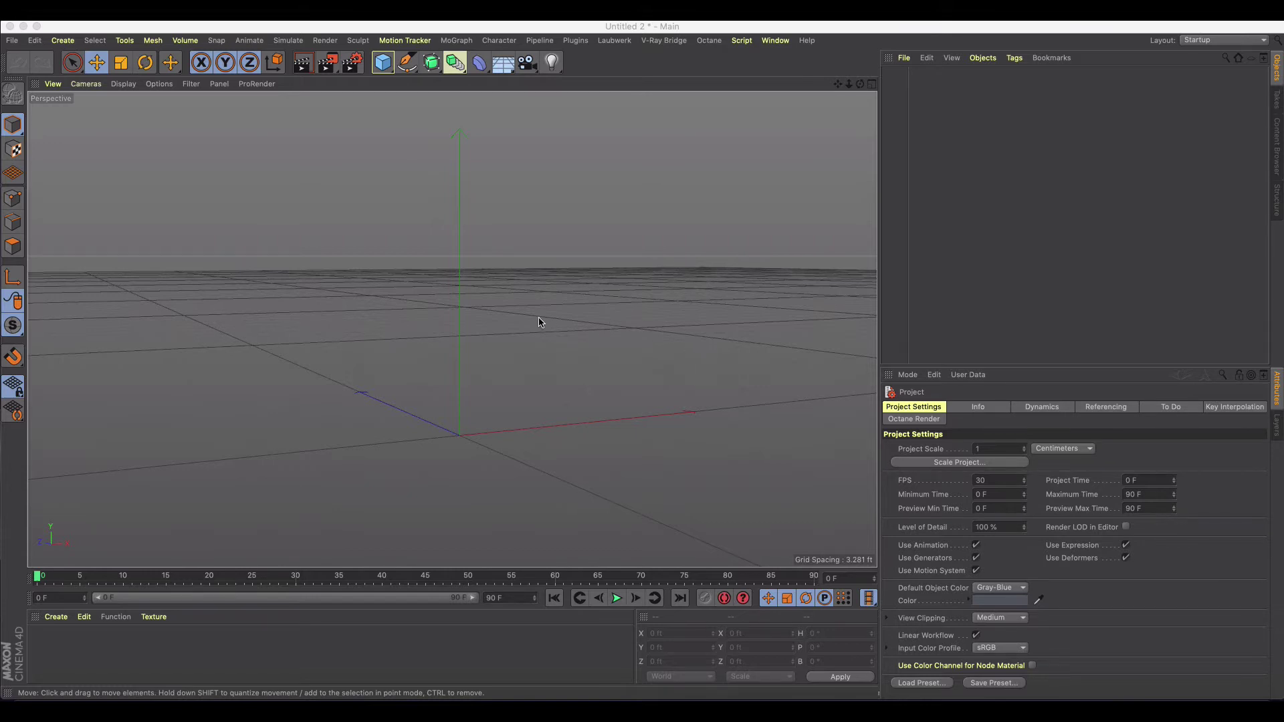
- Add a Plane primitive and stand it upright with +Z orientation
{"action": "left_click_drag", "start_coordinate": [539, 321], "coordinate": [676, 312], "text": "alt"}
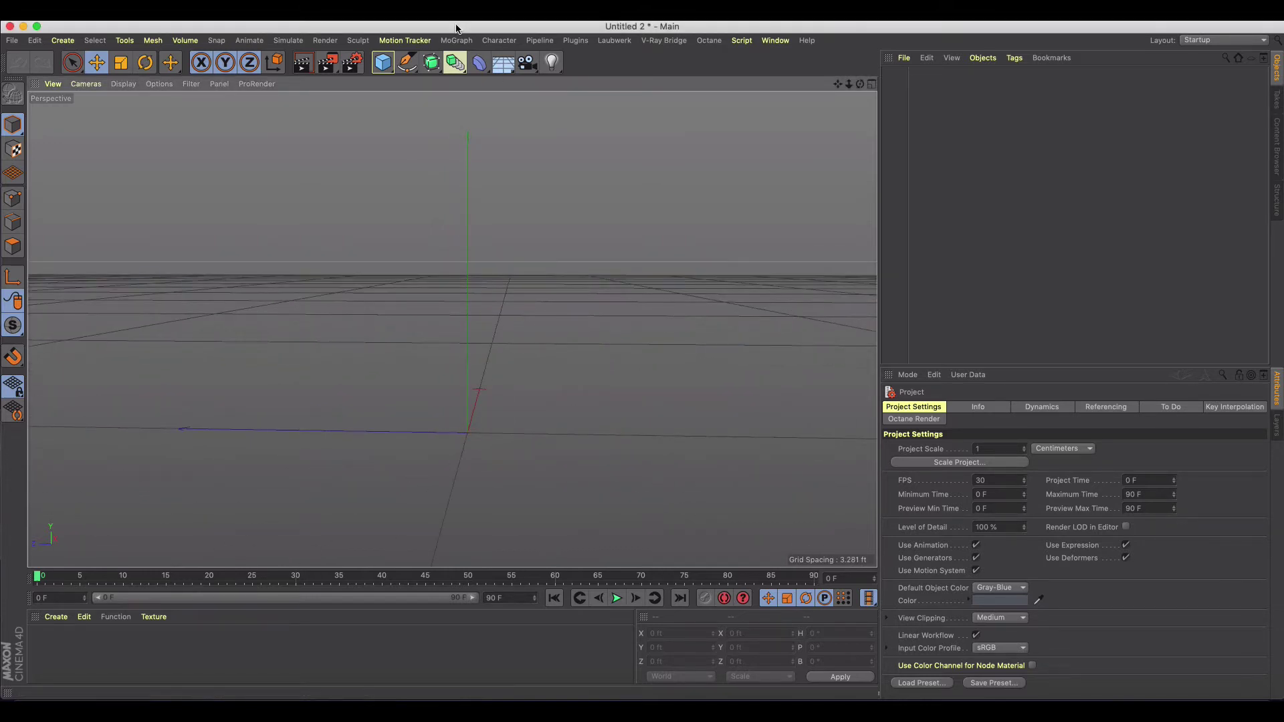
{"action": "left_click", "coordinate": [383, 63]}
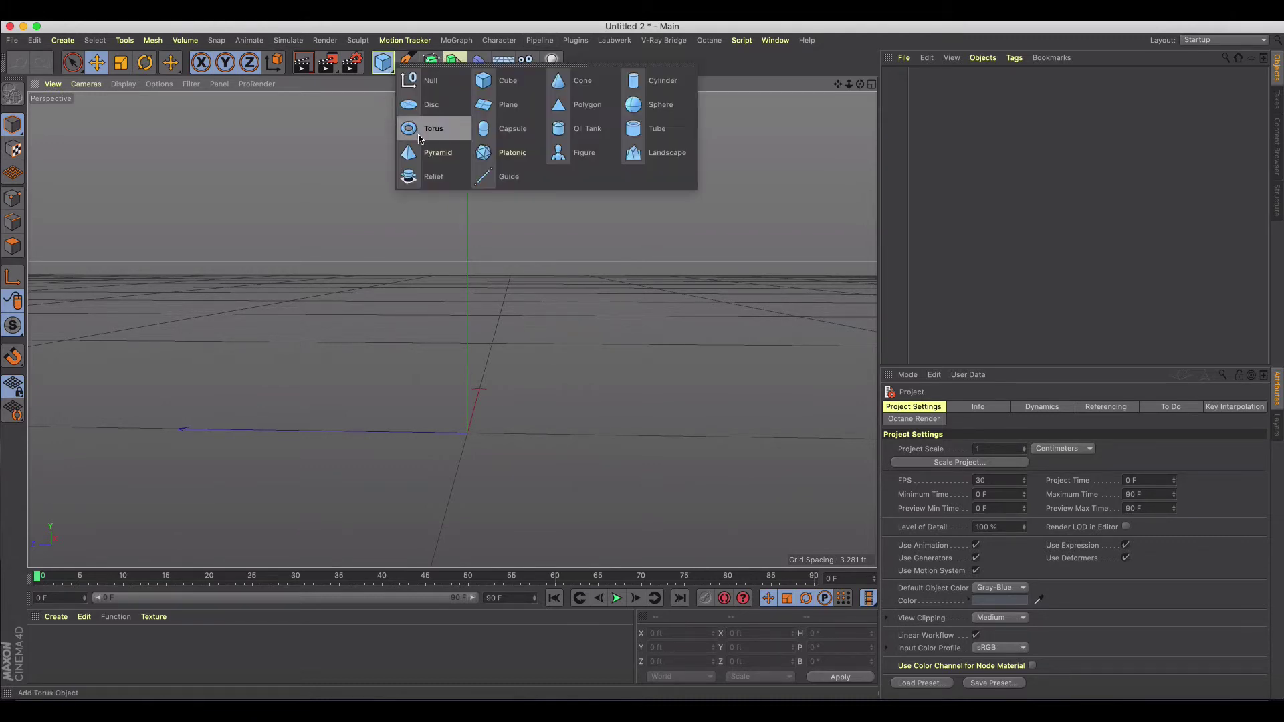
{"action": "left_click", "coordinate": [500, 105]}
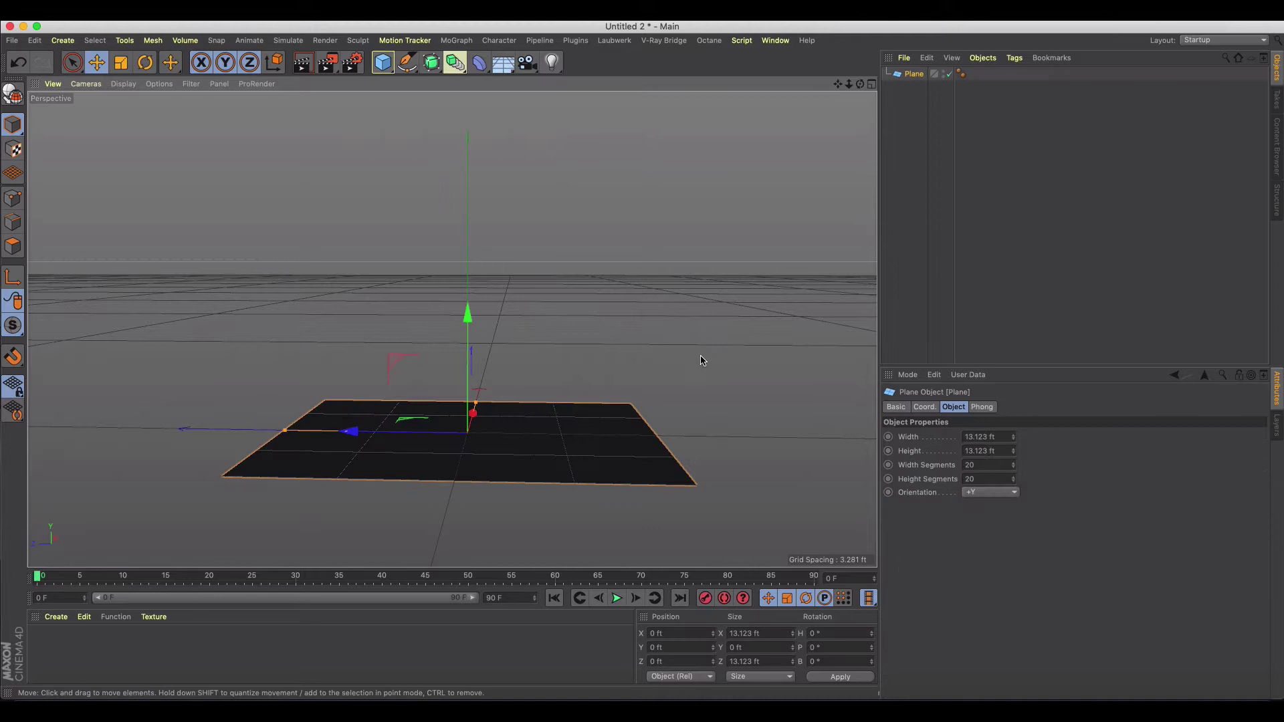
{"action": "left_click", "coordinate": [1003, 492]}
{"action": "left_click", "coordinate": [987, 560]}
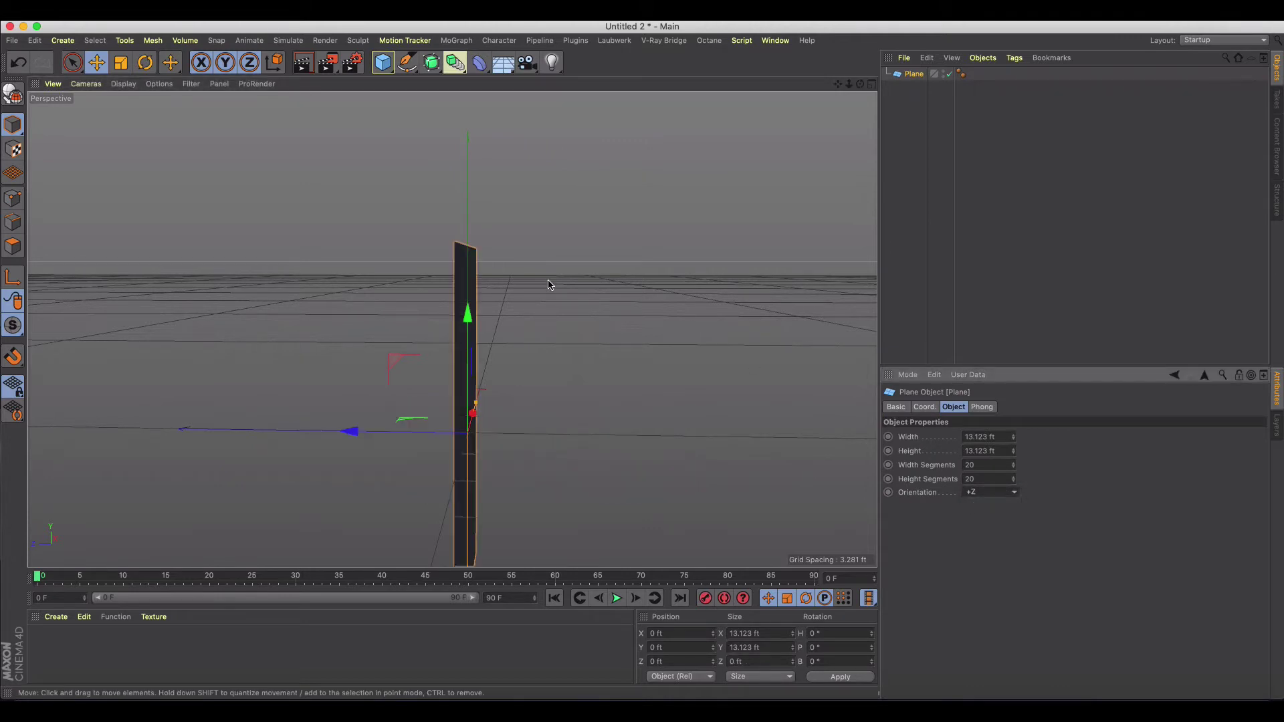
{"action": "left_click", "coordinate": [996, 493]}
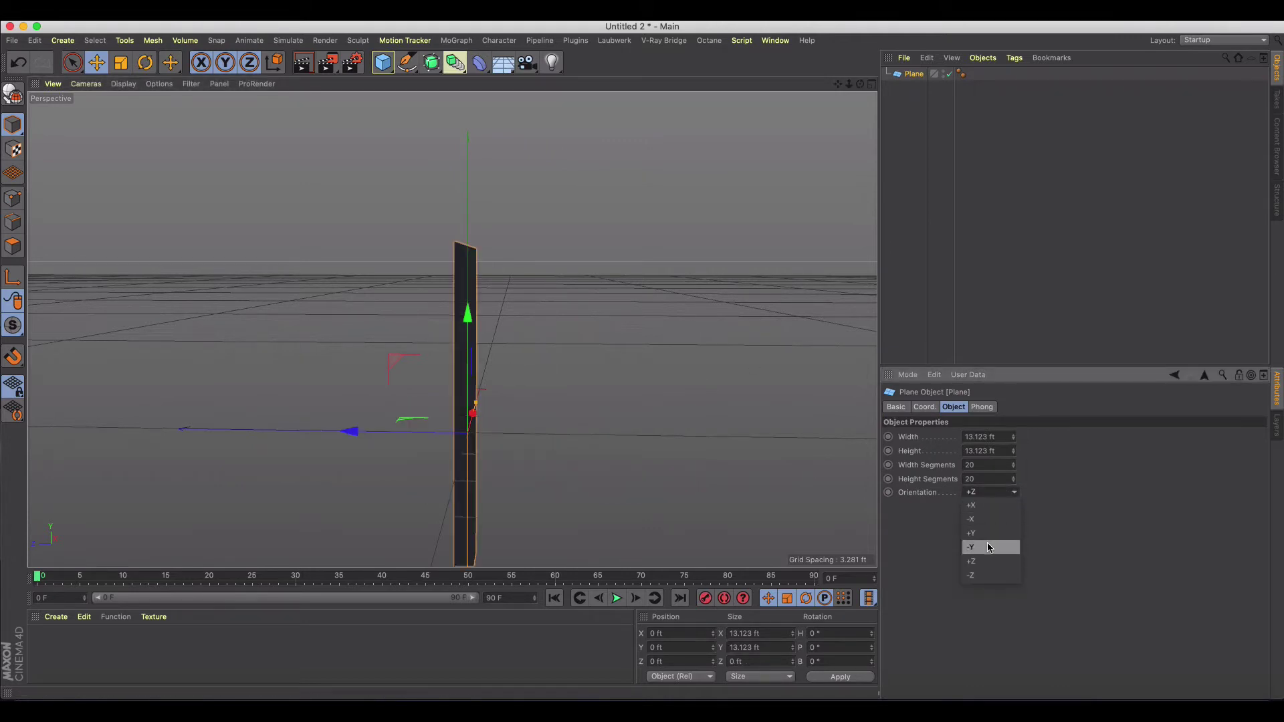
{"action": "left_click", "coordinate": [989, 535]}
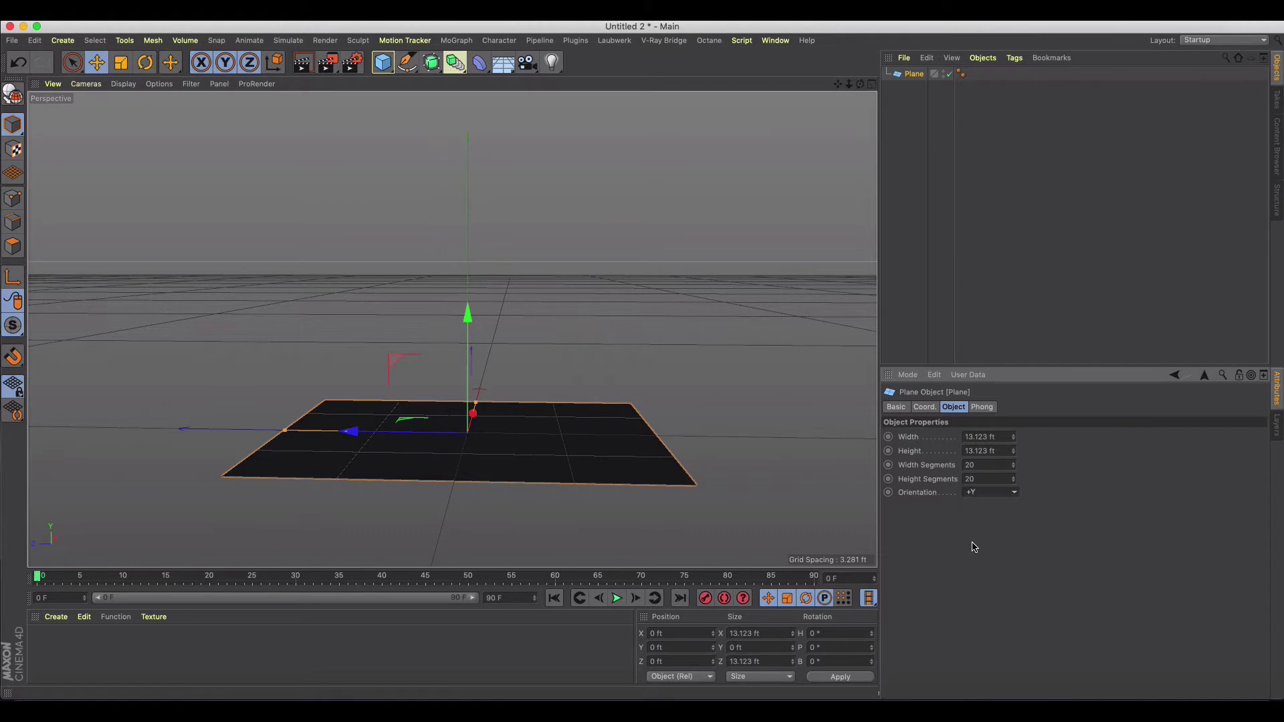
{"action": "left_click", "coordinate": [982, 500]}
{"action": "left_click", "coordinate": [987, 560]}
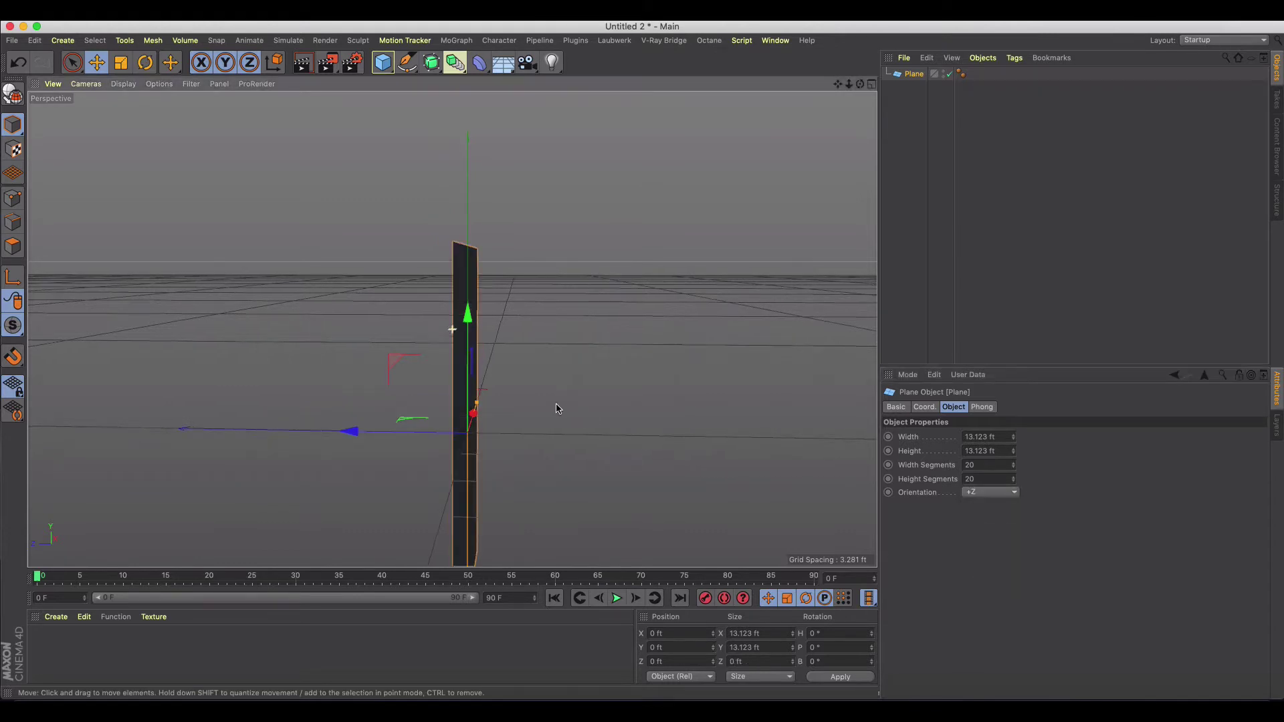
- Narrow the plane to 3.072 ft, raise it to 6.607 ft, and make it editable
{"action": "left_click_drag", "start_coordinate": [559, 407], "coordinate": [479, 346], "text": "alt"}
{"action": "left_click_drag", "start_coordinate": [443, 223], "coordinate": [444, 102]}
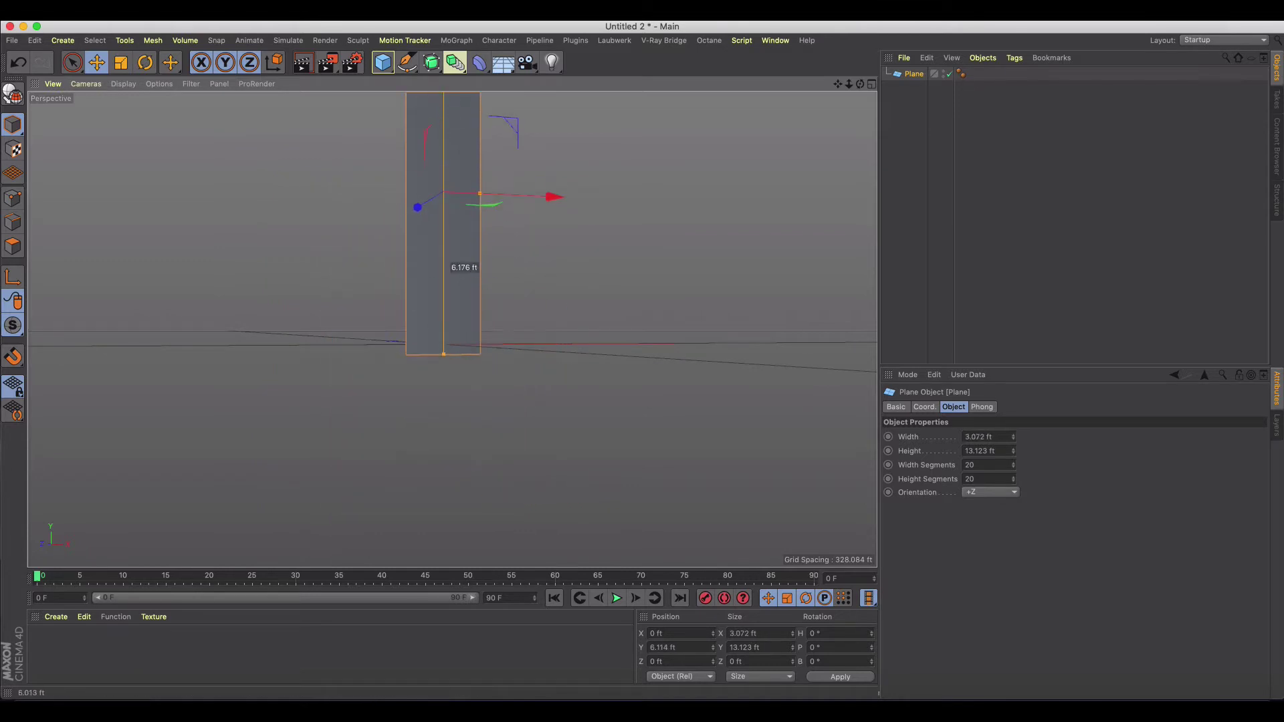
{"action": "left_click_drag", "start_coordinate": [436, 329], "coordinate": [404, 444], "text": "alt"}
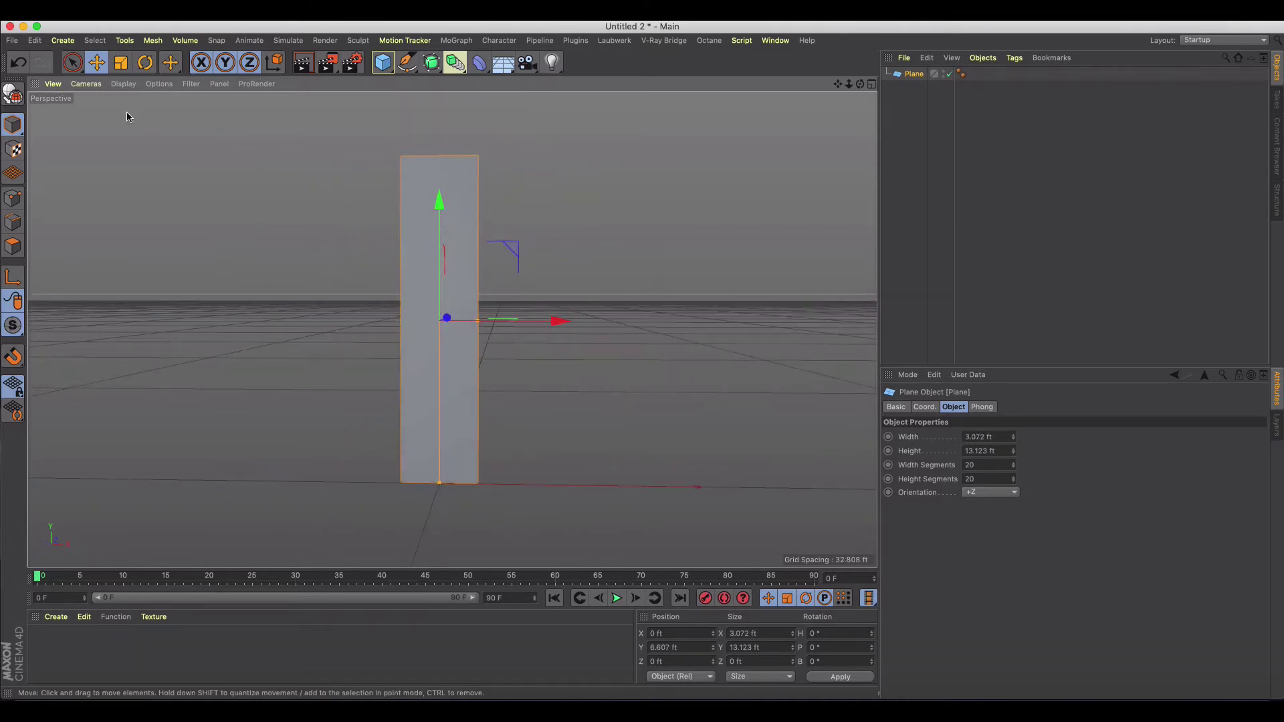
{"action": "left_click", "coordinate": [9, 96]}
{"action": "left_click", "coordinate": [12, 246]}
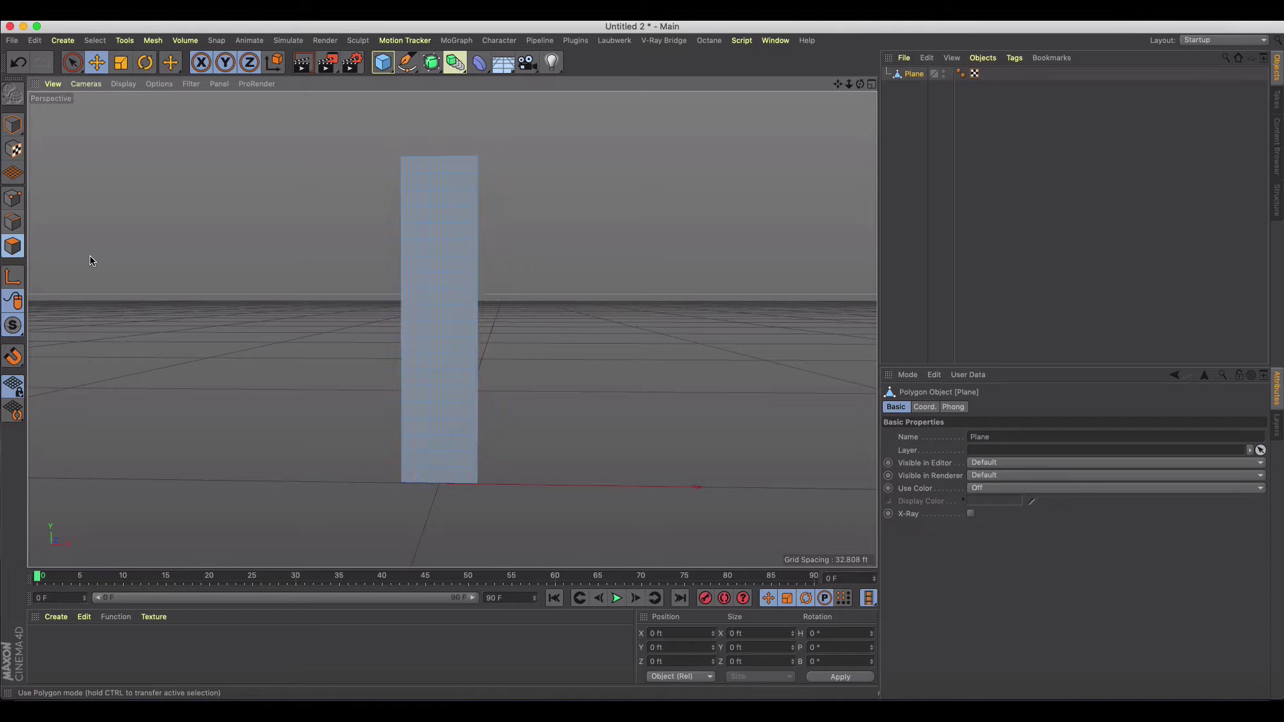
{"action": "left_click_drag", "start_coordinate": [426, 270], "coordinate": [484, 236], "text": "alt"}
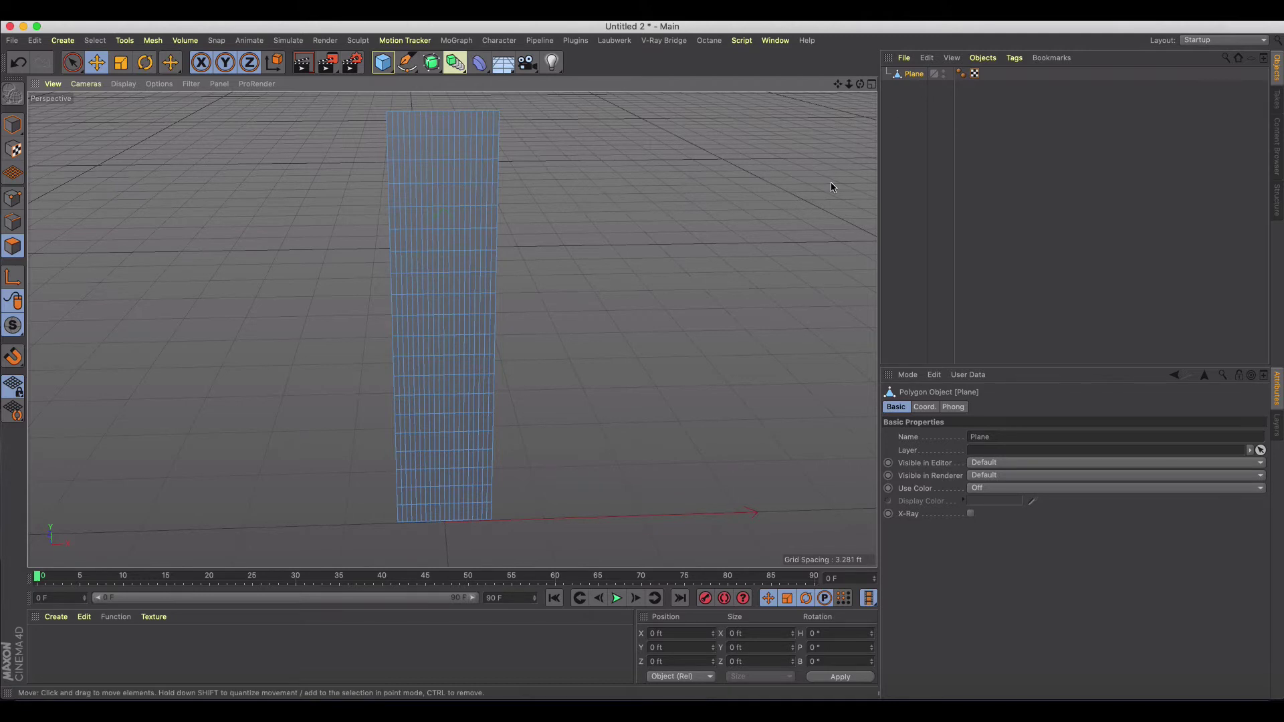
{"action": "key", "text": "super+shift+z"}
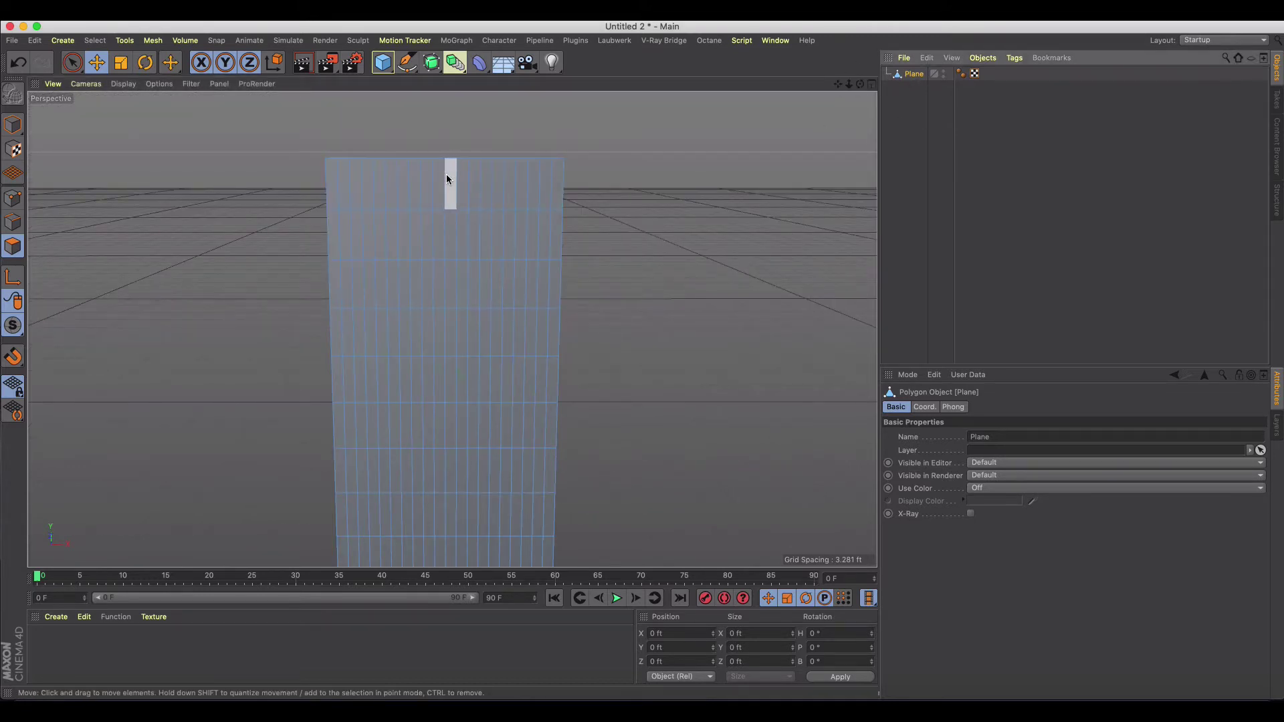
{"action": "scroll", "coordinate": [447, 175], "scroll_direction": "up", "scroll_amount": 6}
{"action": "scroll", "coordinate": [447, 175], "scroll_direction": "down", "scroll_amount": 3}
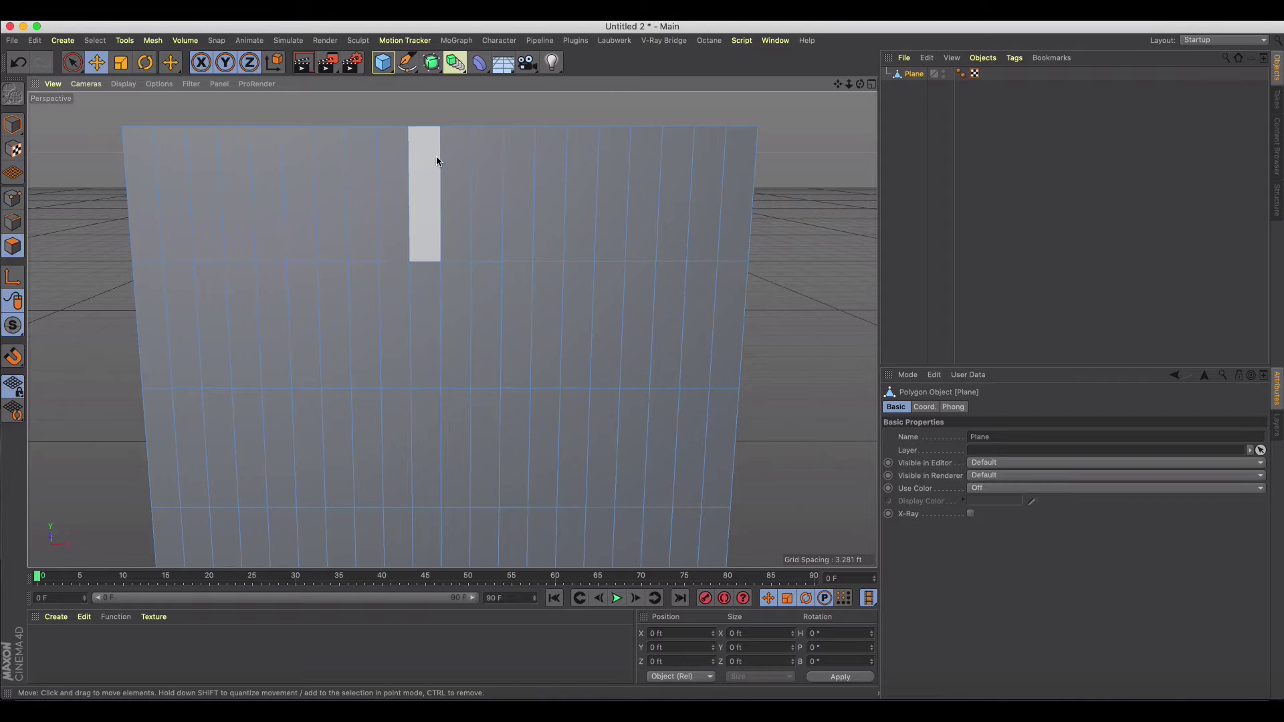
{"action": "scroll", "coordinate": [399, 189], "scroll_direction": "down", "scroll_amount": 5}
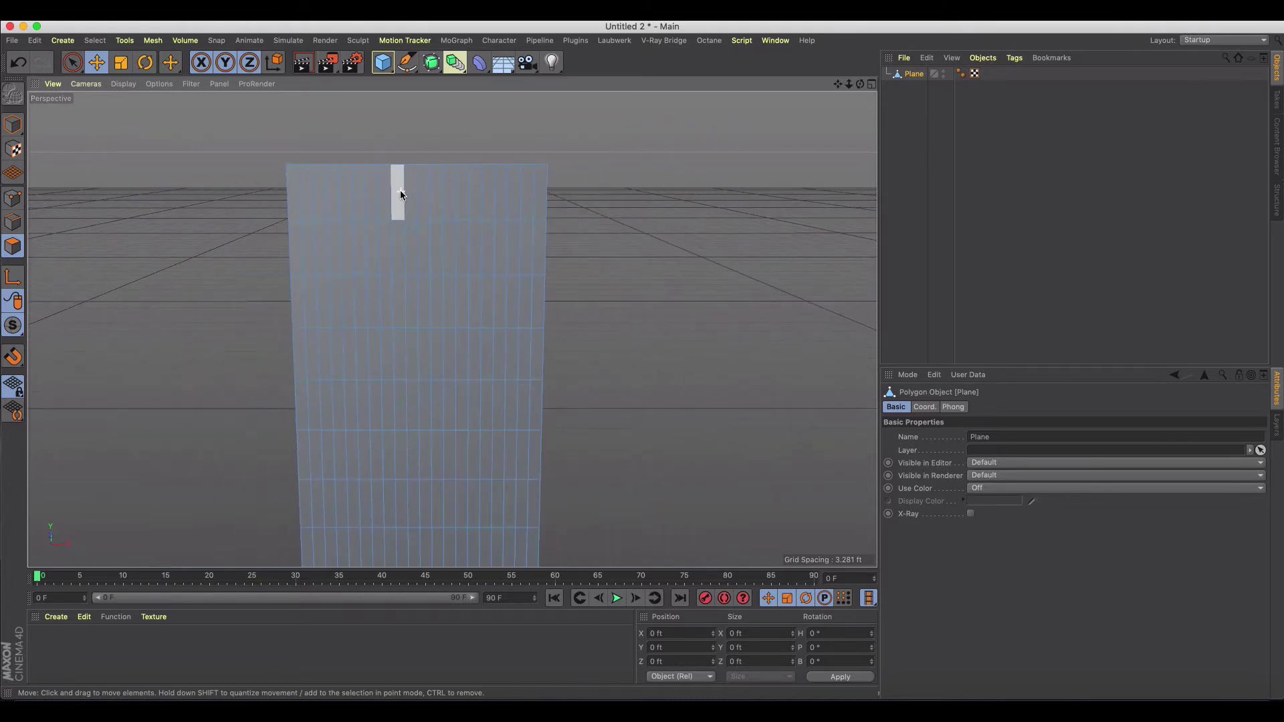
{"action": "scroll", "coordinate": [438, 200], "scroll_direction": "down", "scroll_amount": 6}
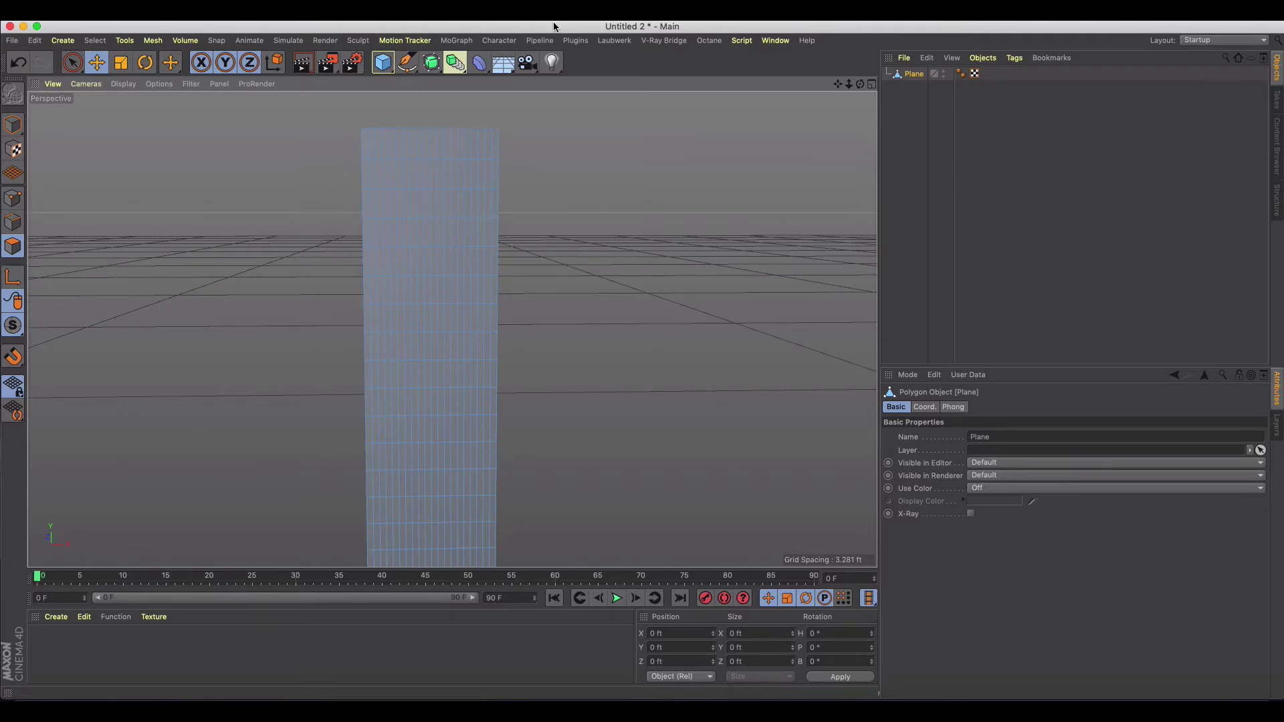
- Switch to the Front view and activate the Joint Tool with Root Null turned off
{"action": "key", "text": "F4"}
{"action": "left_click", "coordinate": [953, 230]}
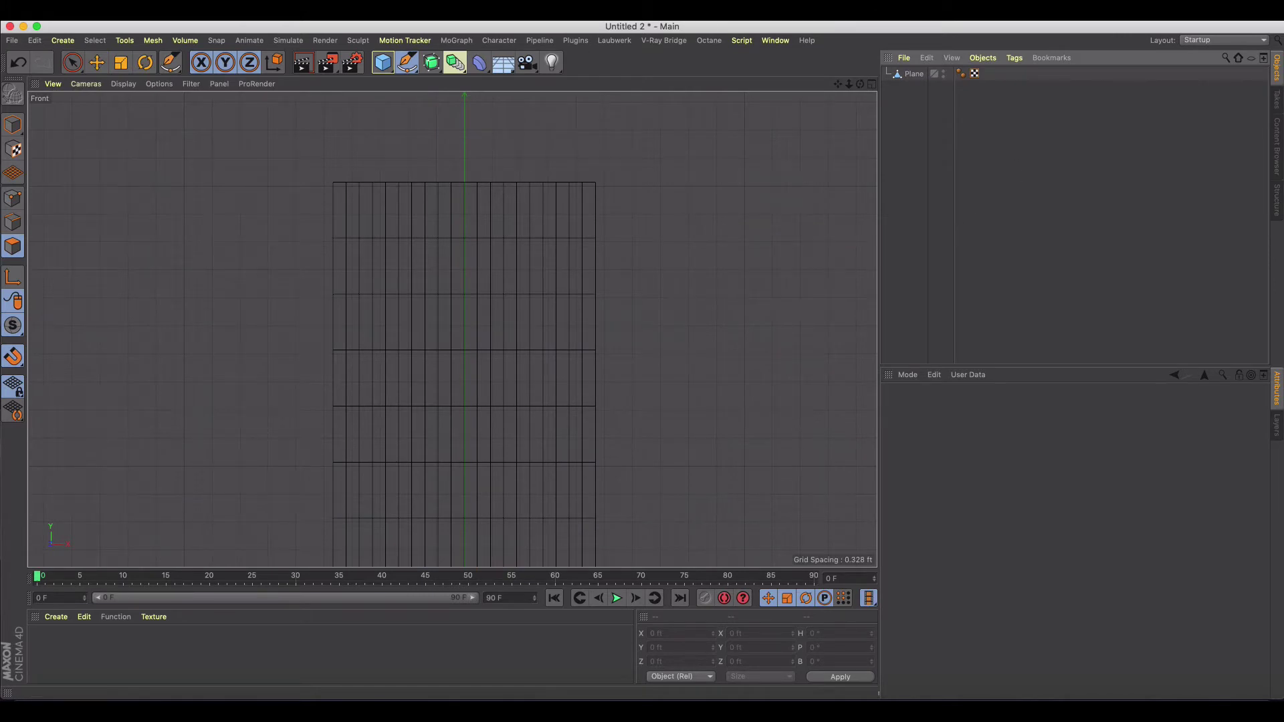
{"action": "left_click", "coordinate": [465, 40]}
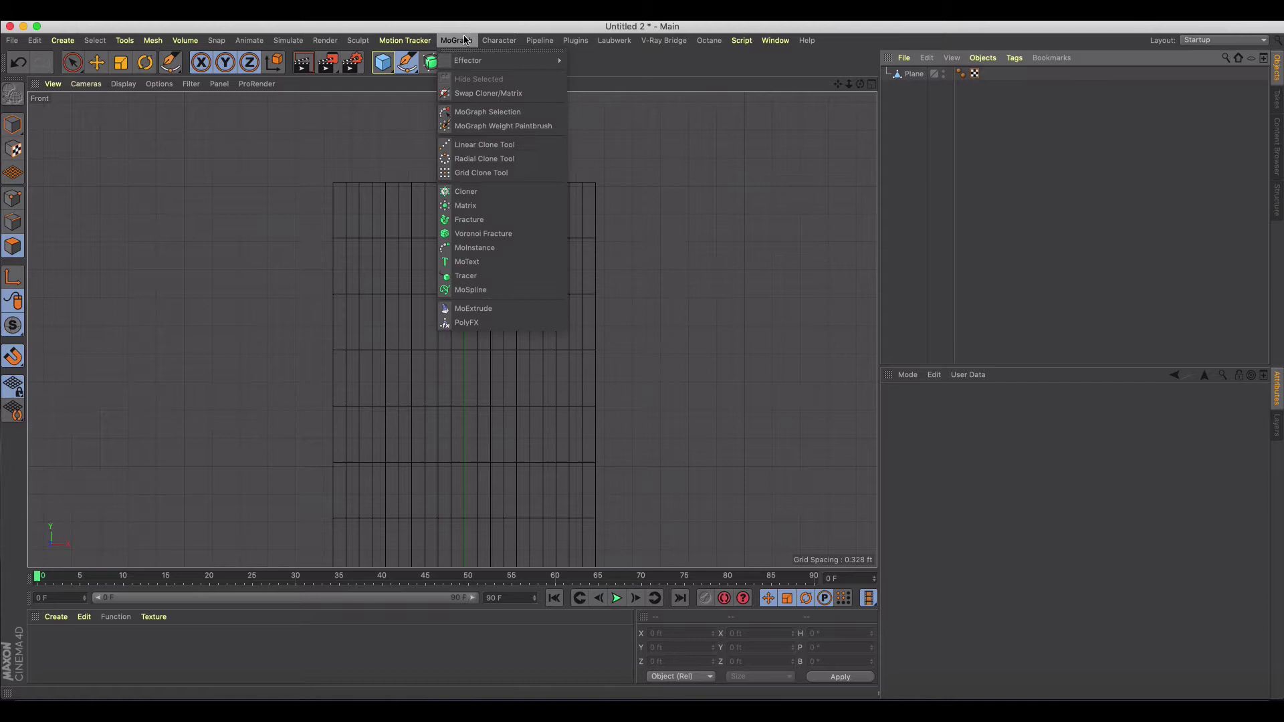
{"action": "left_click", "coordinate": [514, 169]}
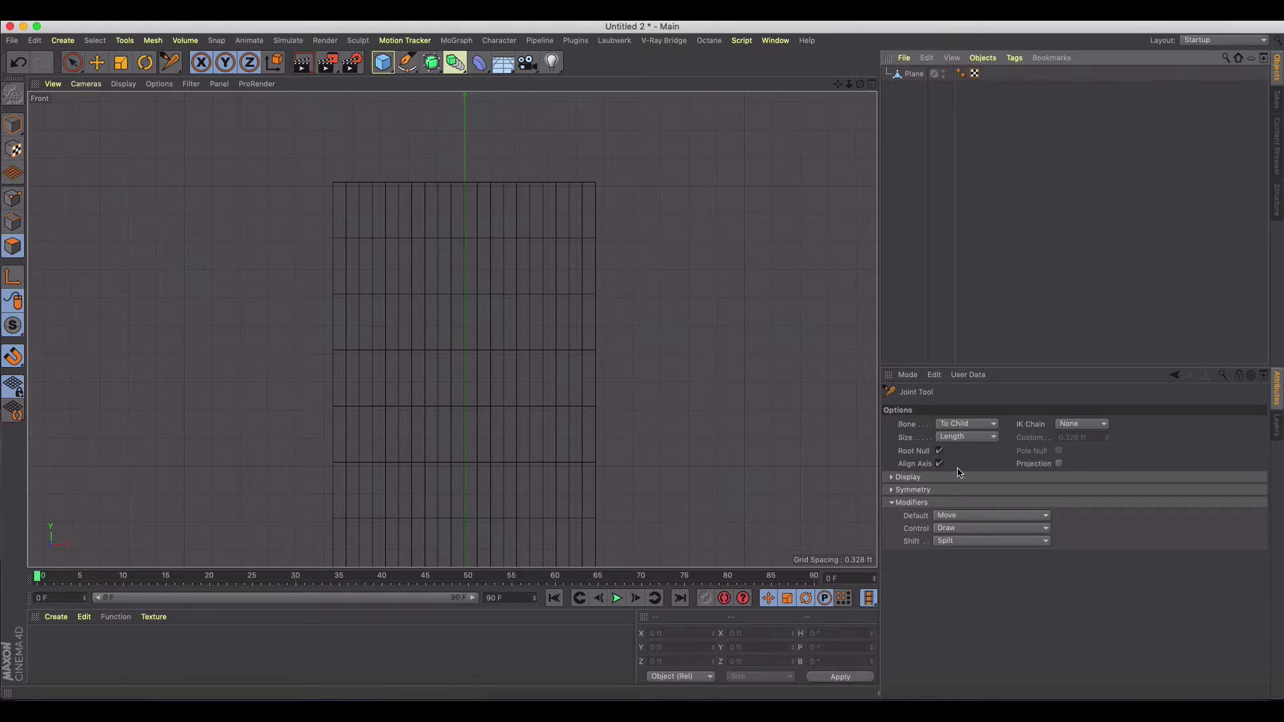
{"action": "left_click", "coordinate": [939, 451]}
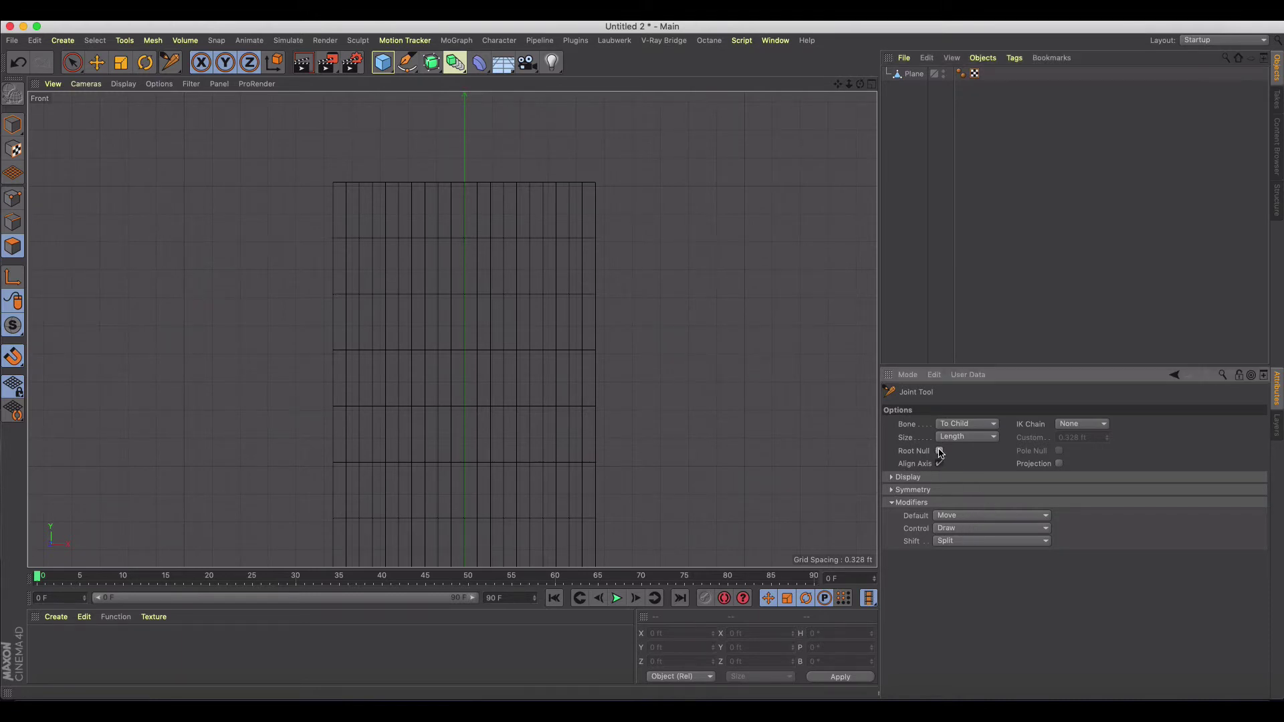
- Set the Joint Tool modifiers: Default to Draw, Control to Move, Shift to Draw Aligned
{"action": "left_click", "coordinate": [990, 516]}
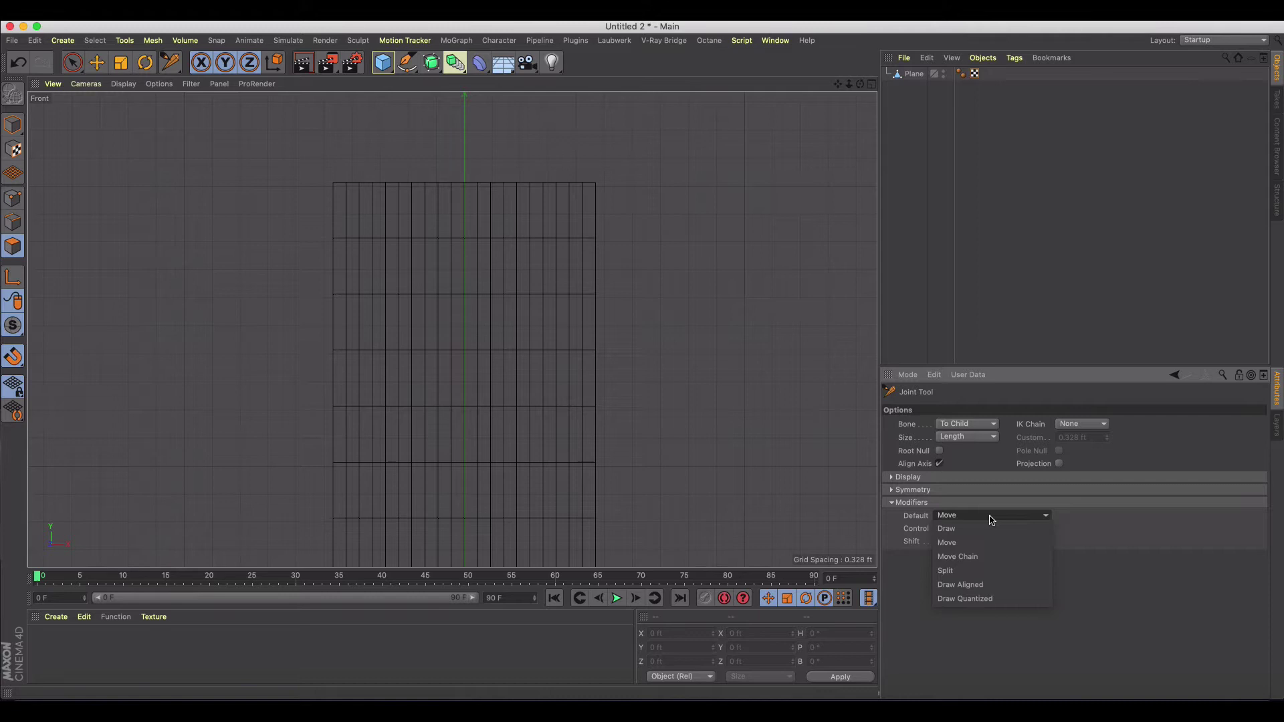
{"action": "left_click", "coordinate": [974, 530]}
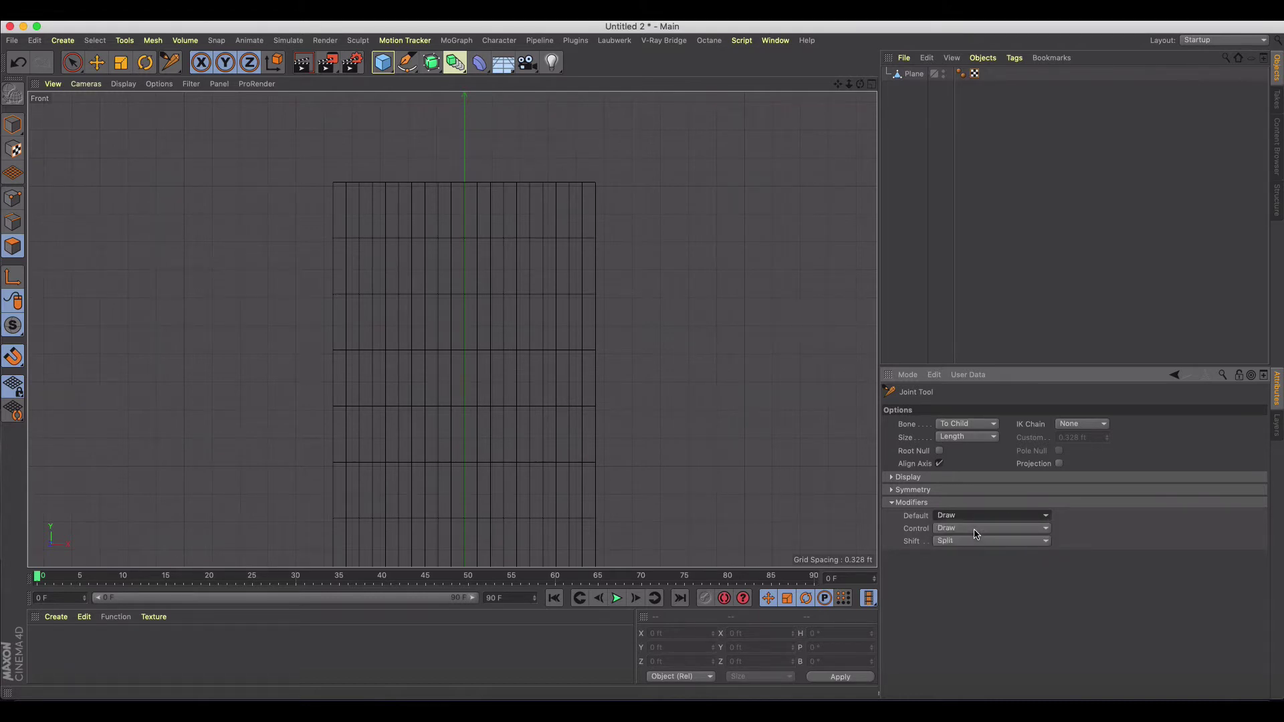
{"action": "left_click", "coordinate": [976, 528]}
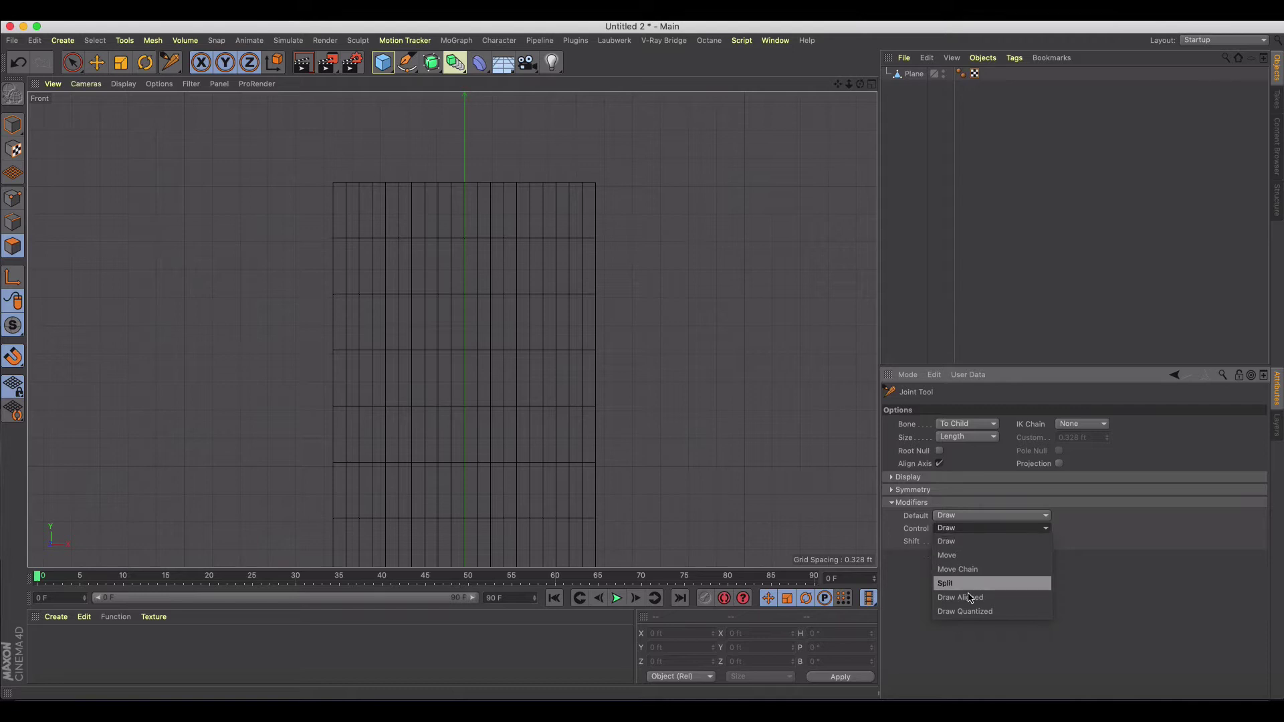
{"action": "left_click", "coordinate": [967, 597]}
{"action": "left_click", "coordinate": [964, 542]}
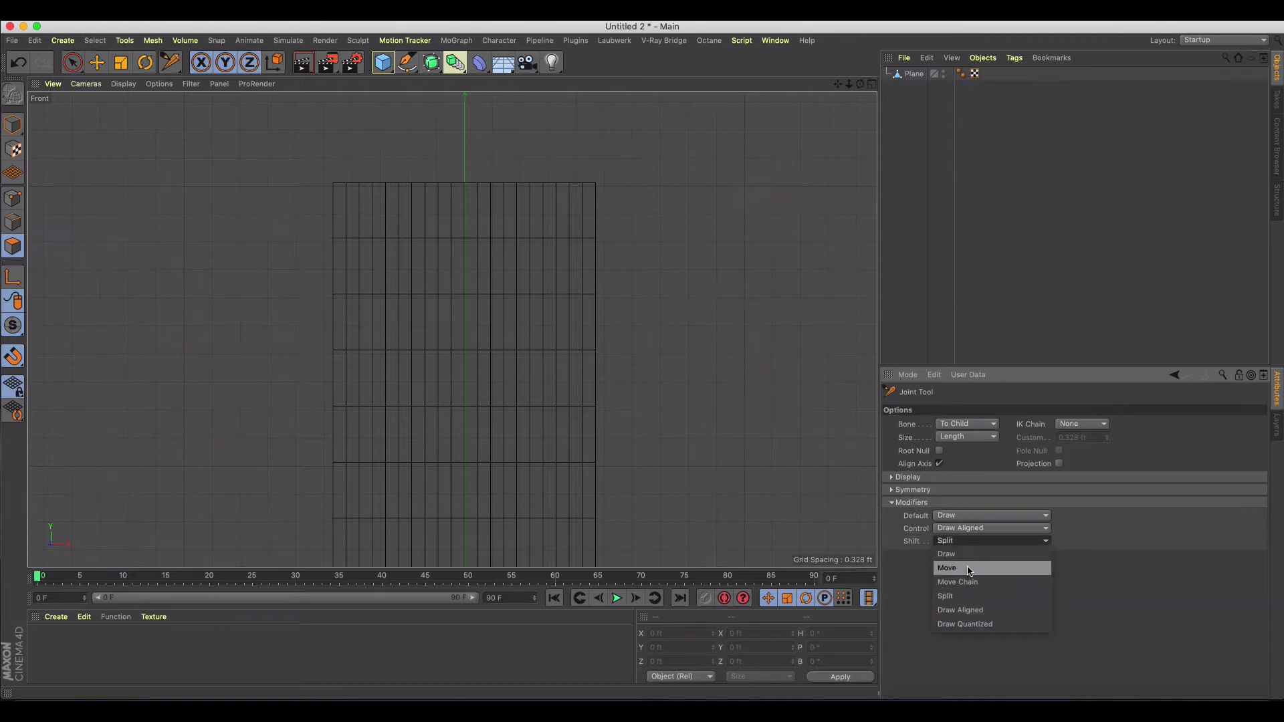
{"action": "left_click", "coordinate": [966, 611]}
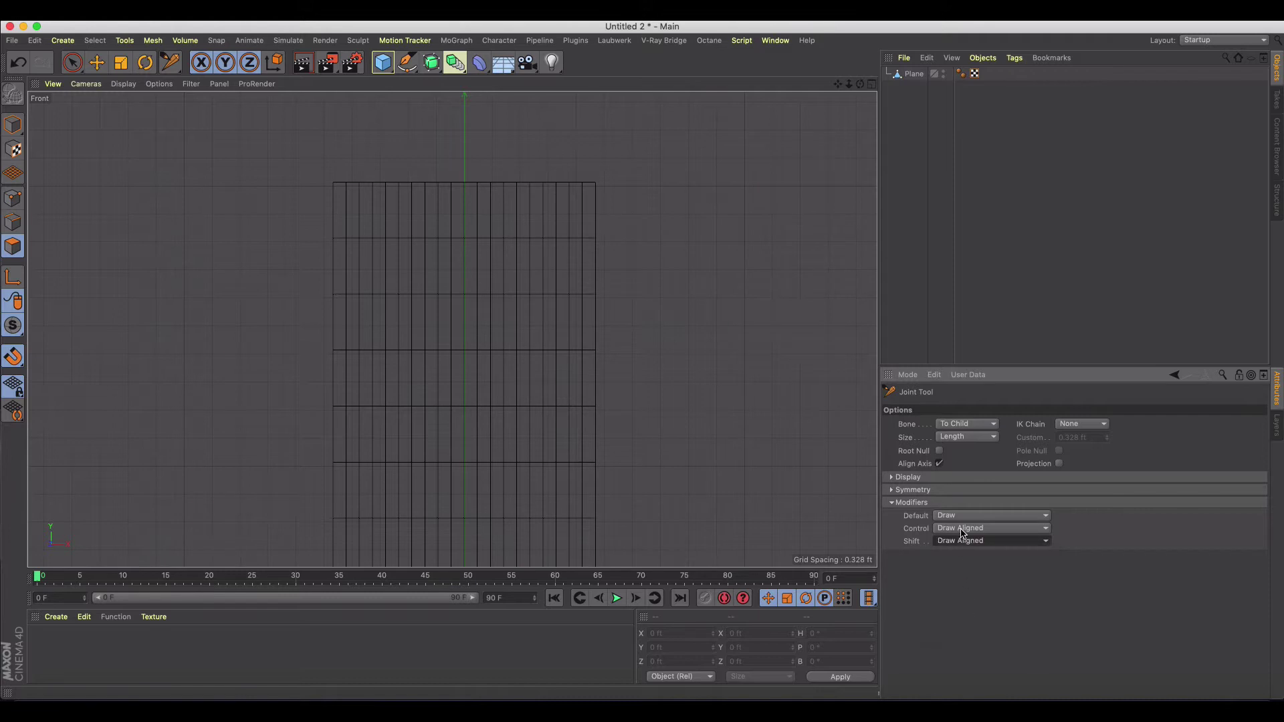
{"action": "left_click", "coordinate": [962, 530]}
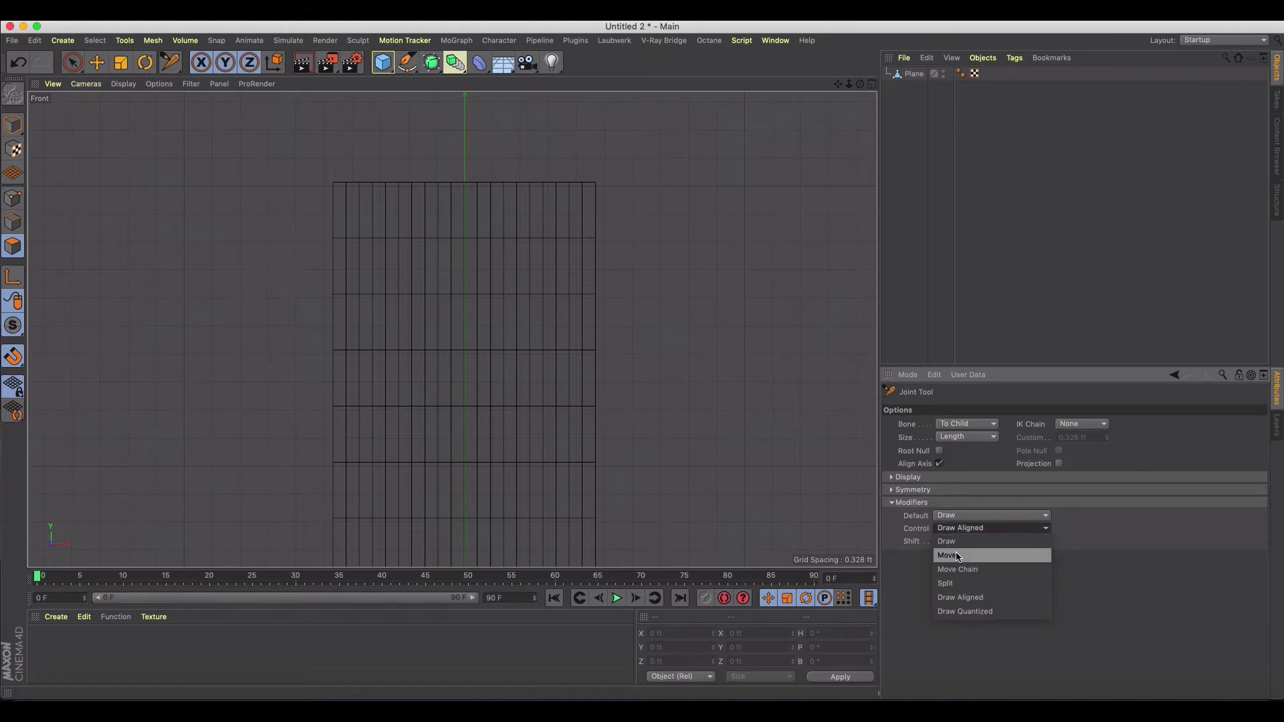
{"action": "left_click", "coordinate": [956, 557]}
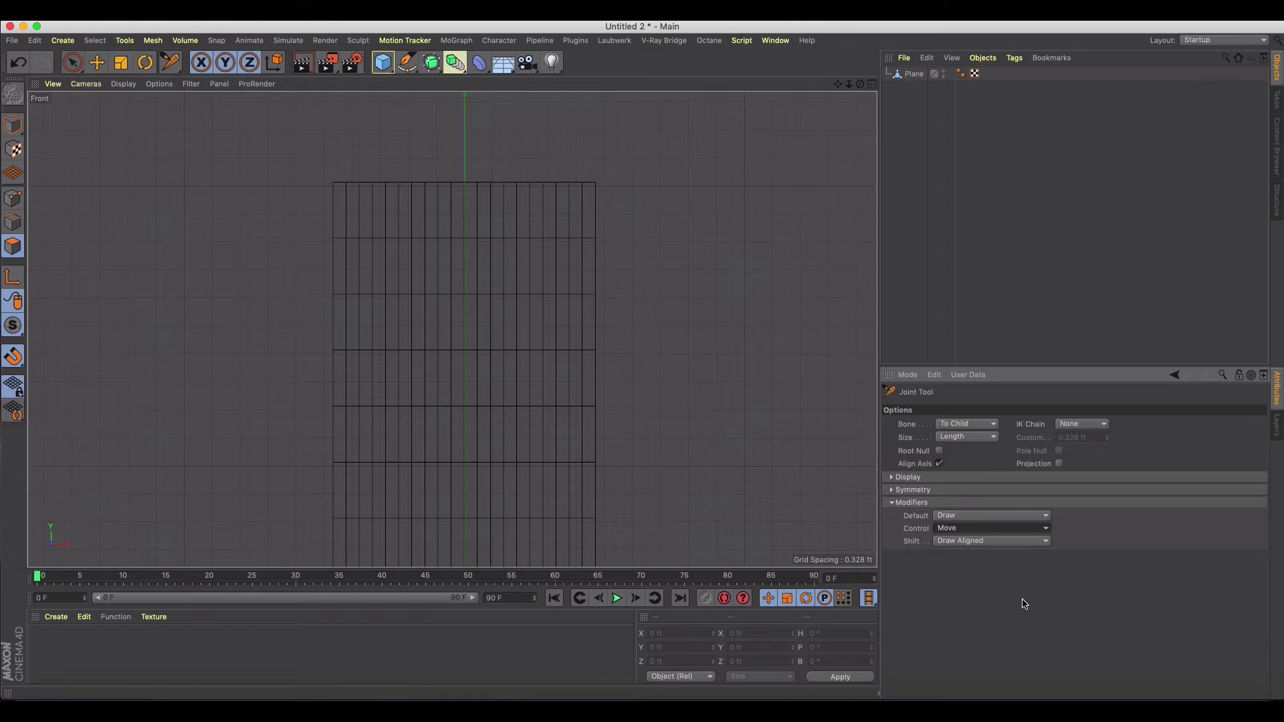
- Place the first twelve joints, Joint to Joint.11, down the strip's centre line
{"action": "left_click", "coordinate": [464, 182], "text": "ctrl"}
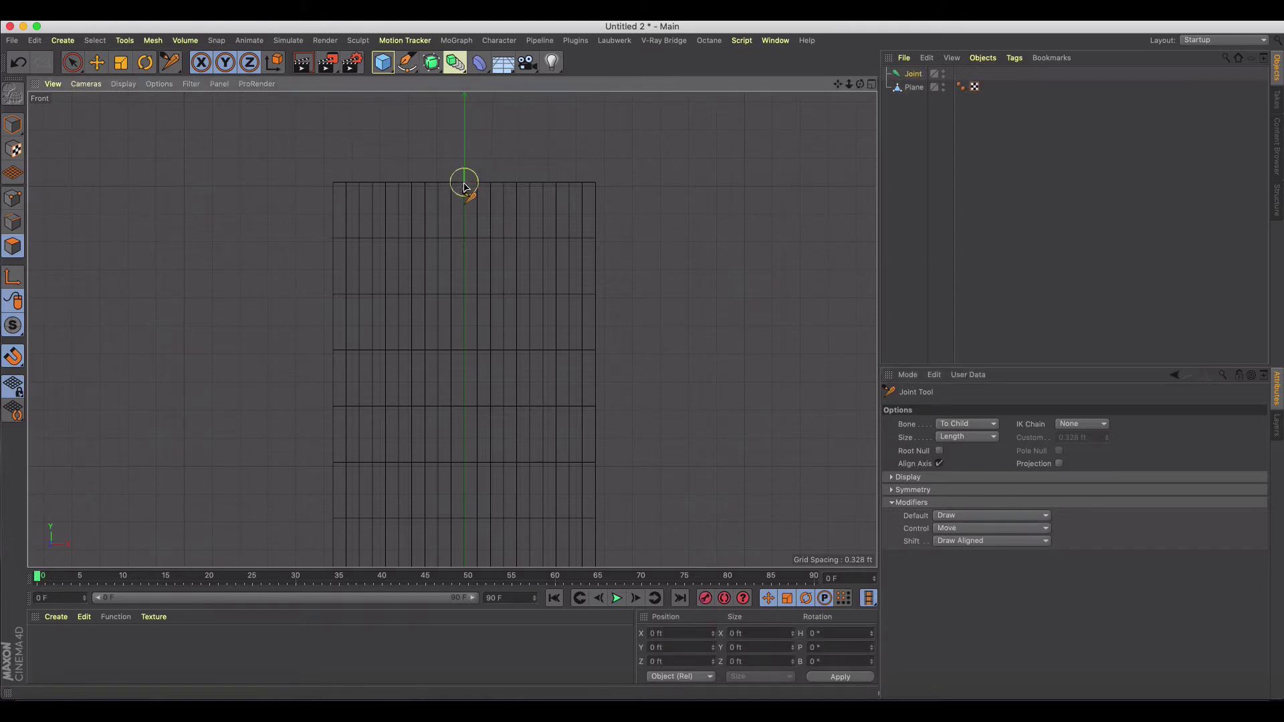
{"action": "left_click", "coordinate": [464, 238], "text": "ctrl"}
{"action": "left_click", "coordinate": [464, 294], "text": "ctrl"}
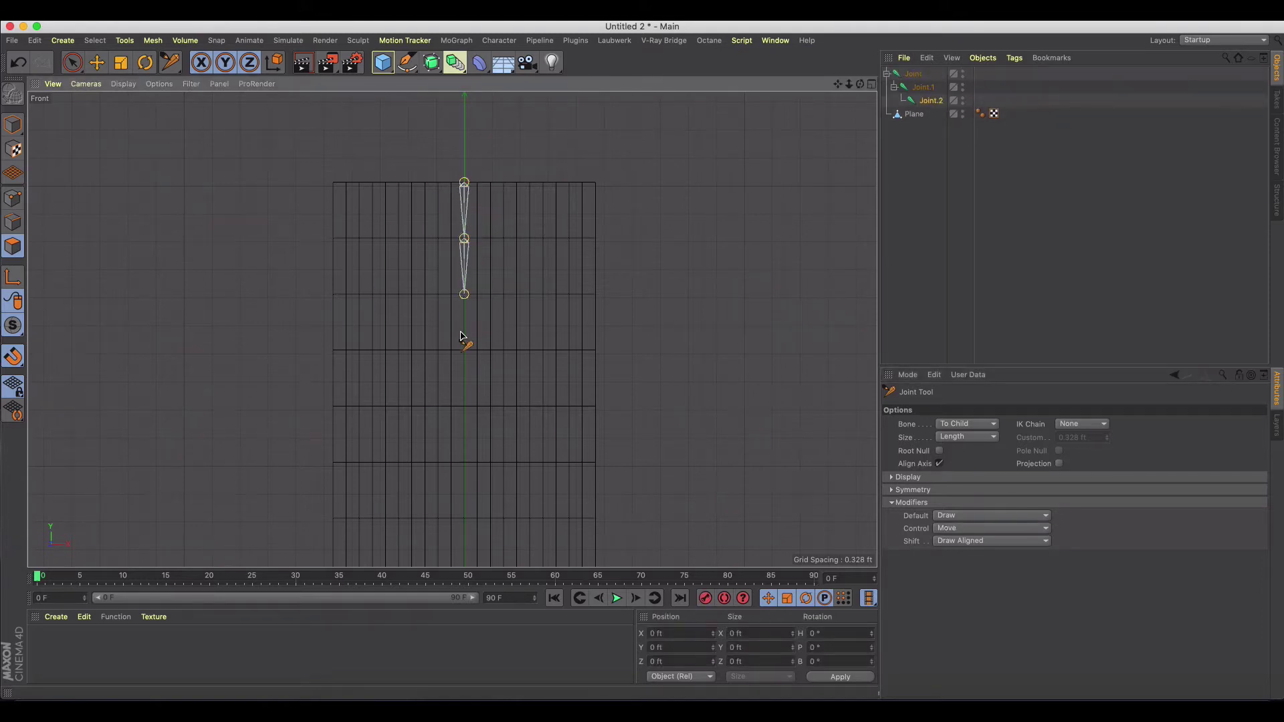
{"action": "left_click", "coordinate": [463, 349], "text": "ctrl"}
{"action": "middle_click_drag", "start_coordinate": [499, 401], "coordinate": [458, 177], "text": "alt"}
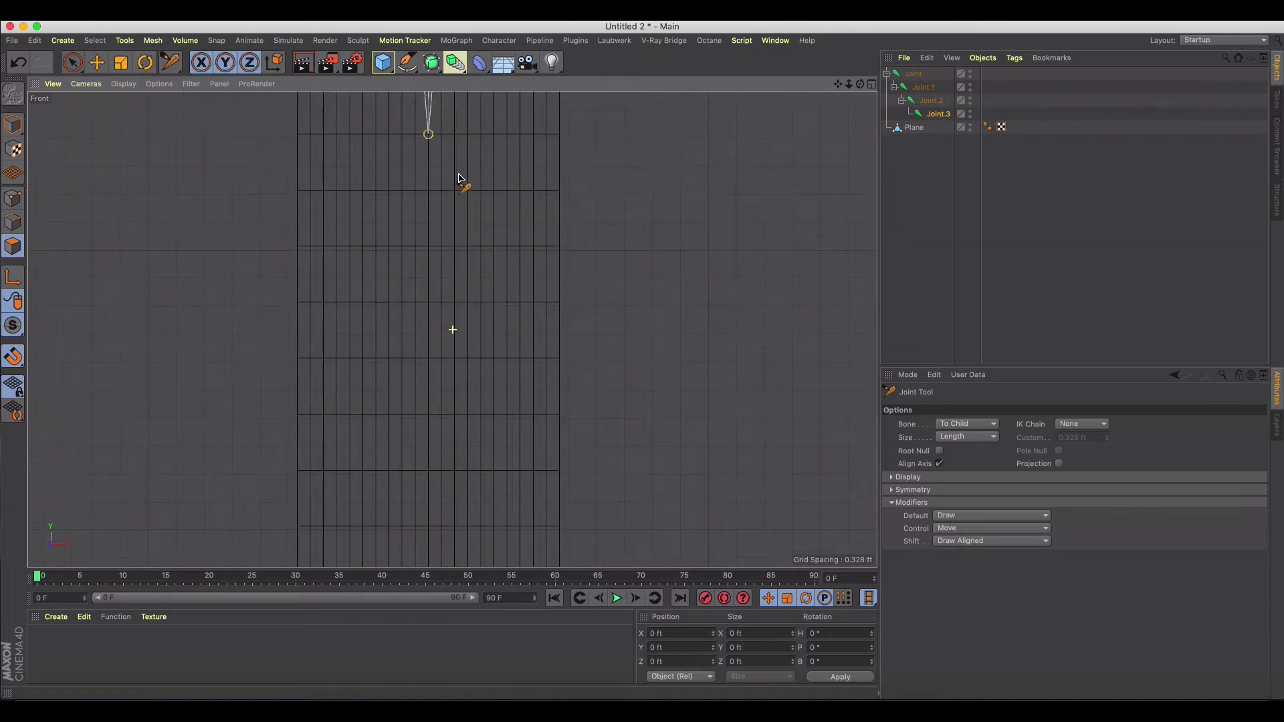
{"action": "scroll", "coordinate": [455, 195], "scroll_direction": "down", "scroll_amount": 5}
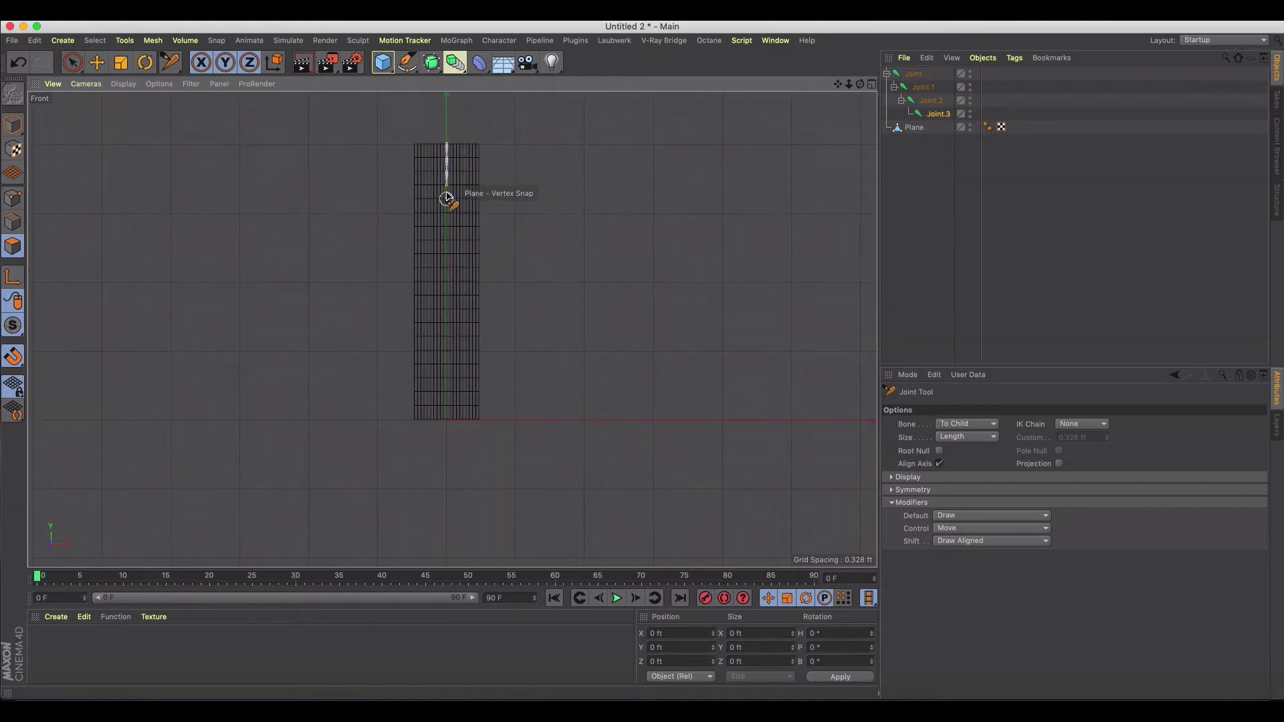
{"action": "scroll", "coordinate": [448, 199], "scroll_direction": "up", "scroll_amount": 4}
{"action": "left_click", "coordinate": [447, 198], "text": "ctrl"}
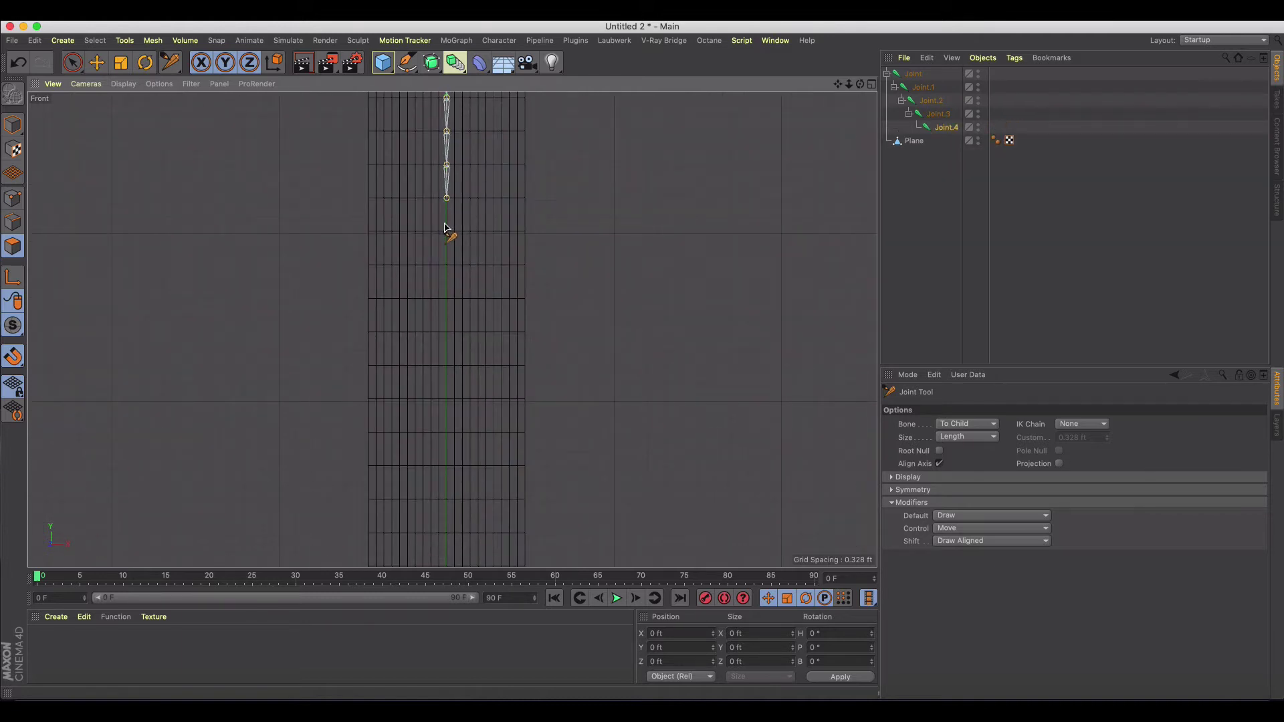
{"action": "left_click", "coordinate": [446, 231], "text": "ctrl"}
{"action": "left_click", "coordinate": [447, 265], "text": "ctrl"}
{"action": "left_click", "coordinate": [447, 299], "text": "ctrl"}
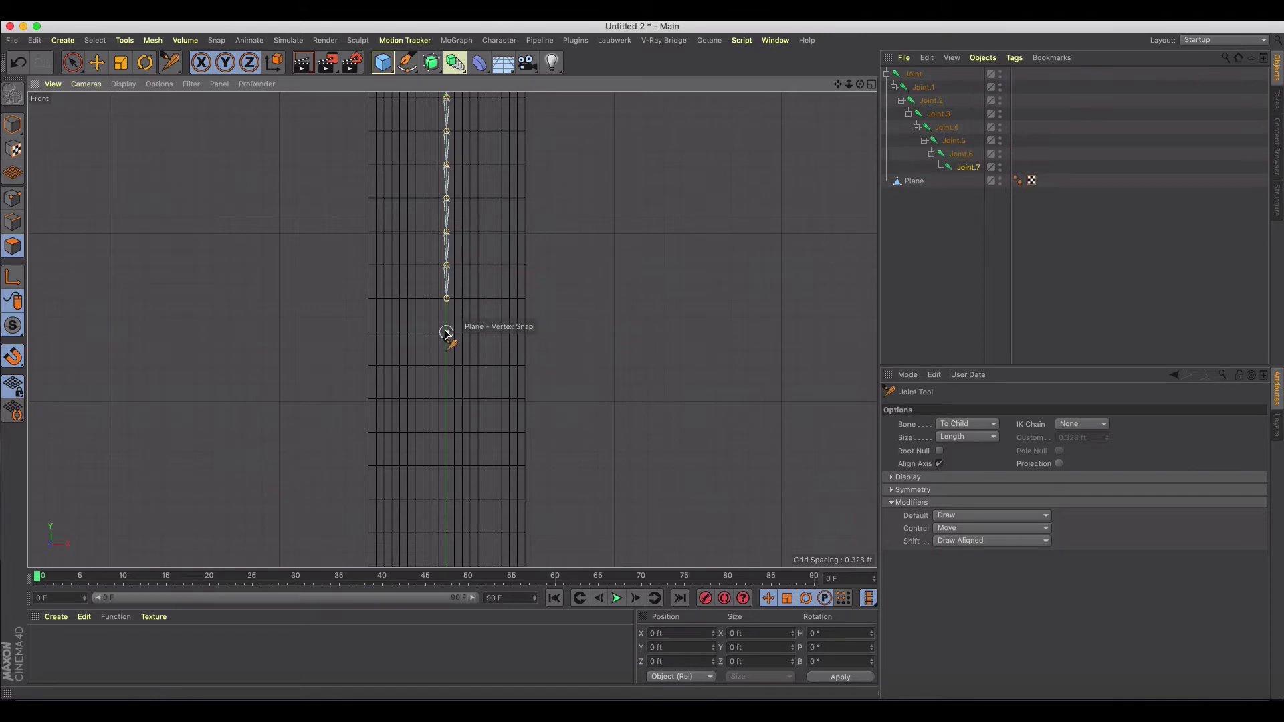
{"action": "left_click", "coordinate": [446, 332], "text": "ctrl"}
{"action": "left_click", "coordinate": [447, 365], "text": "ctrl"}
{"action": "left_click", "coordinate": [446, 398], "text": "ctrl"}
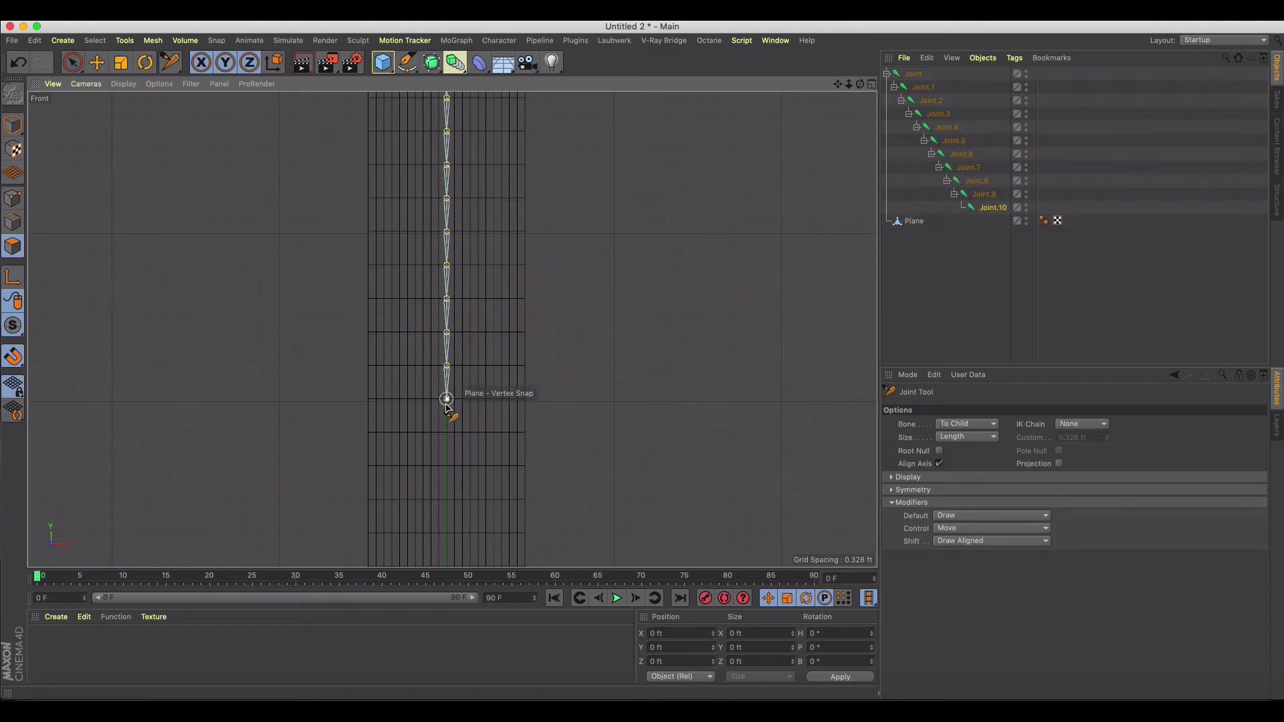
{"action": "left_click", "coordinate": [446, 432], "text": "ctrl"}
- Continue the joint chain to the plane's bottom edge, ending at Joint.20
{"action": "middle_click_drag", "start_coordinate": [479, 459], "coordinate": [481, 336]}
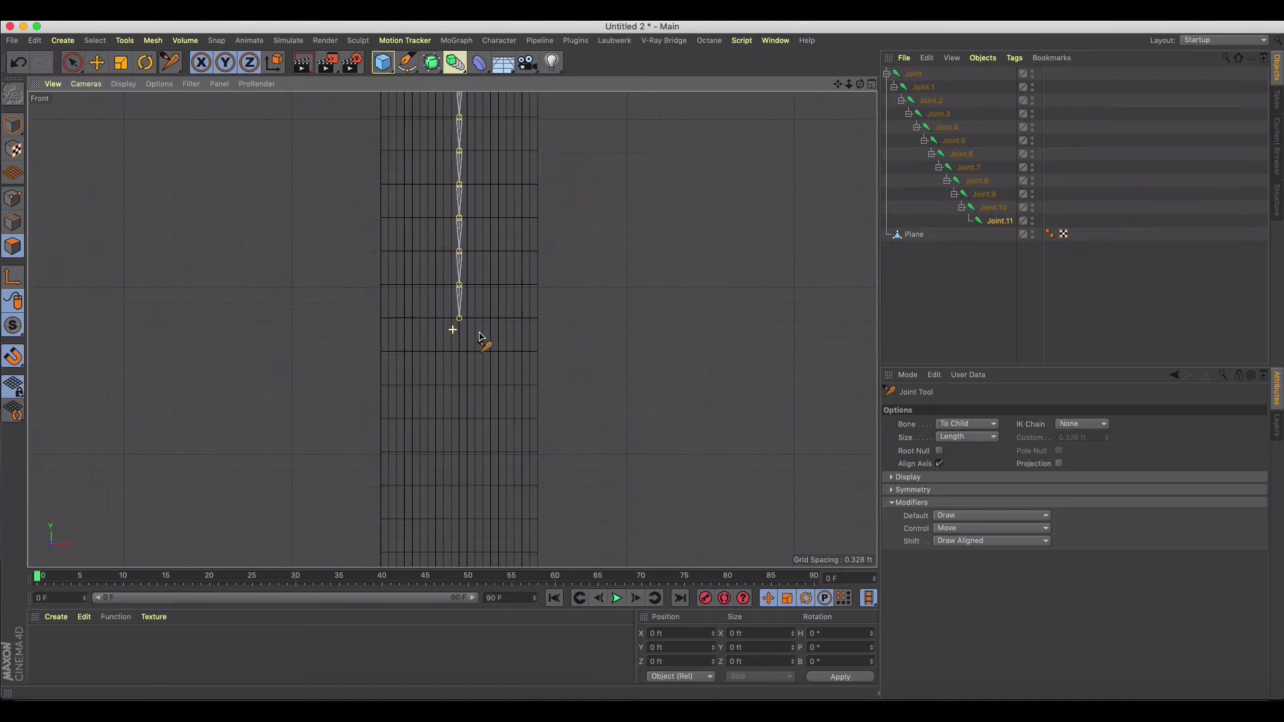
{"action": "left_click", "coordinate": [458, 351], "text": "ctrl"}
{"action": "left_click", "coordinate": [458, 385], "text": "ctrl"}
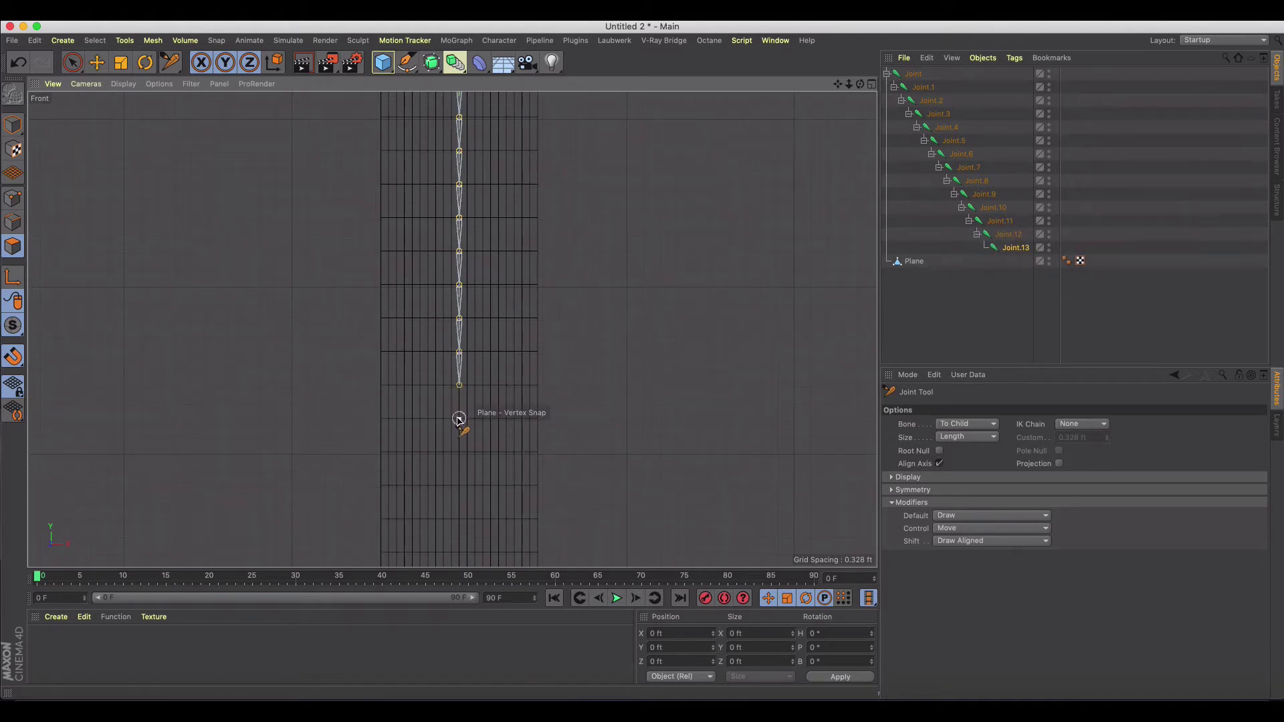
{"action": "left_click", "coordinate": [458, 418], "text": "ctrl"}
{"action": "middle_click_drag", "start_coordinate": [502, 448], "coordinate": [471, 280]}
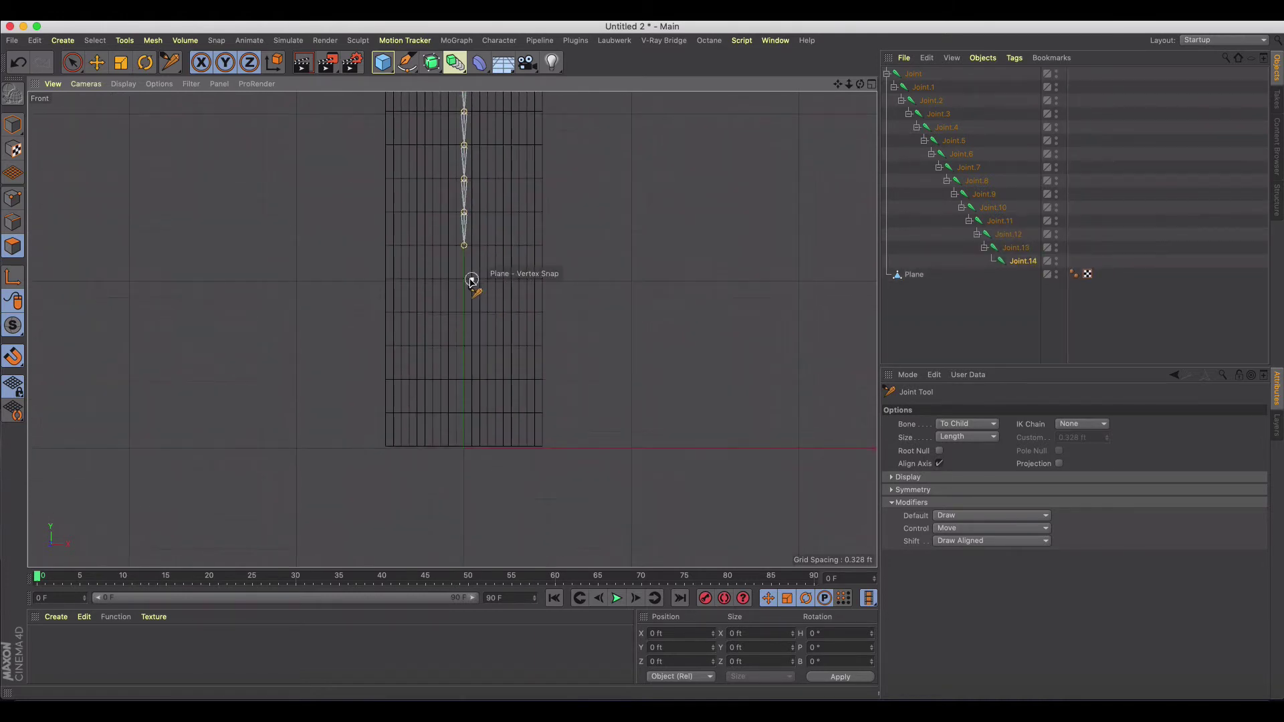
{"action": "left_click", "coordinate": [464, 279], "text": "ctrl"}
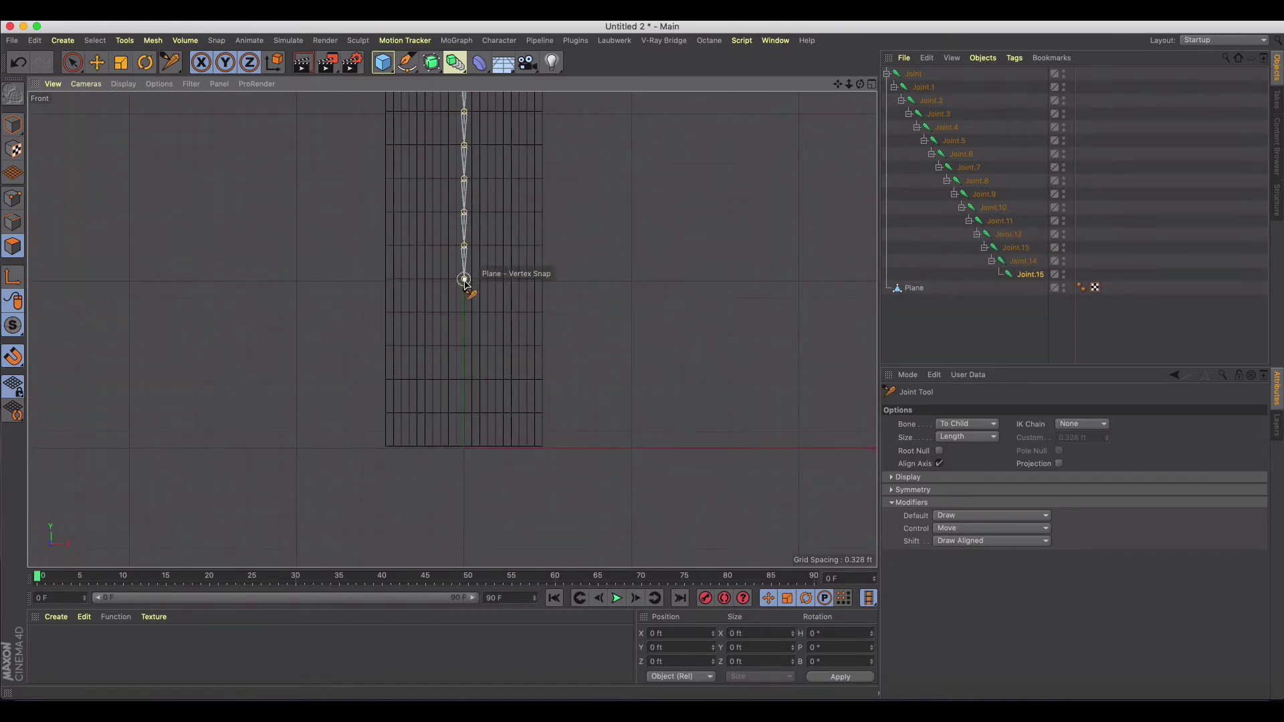
{"action": "left_click", "coordinate": [464, 313], "text": "ctrl"}
{"action": "left_click", "coordinate": [464, 346], "text": "ctrl"}
{"action": "left_click", "coordinate": [464, 379], "text": "ctrl"}
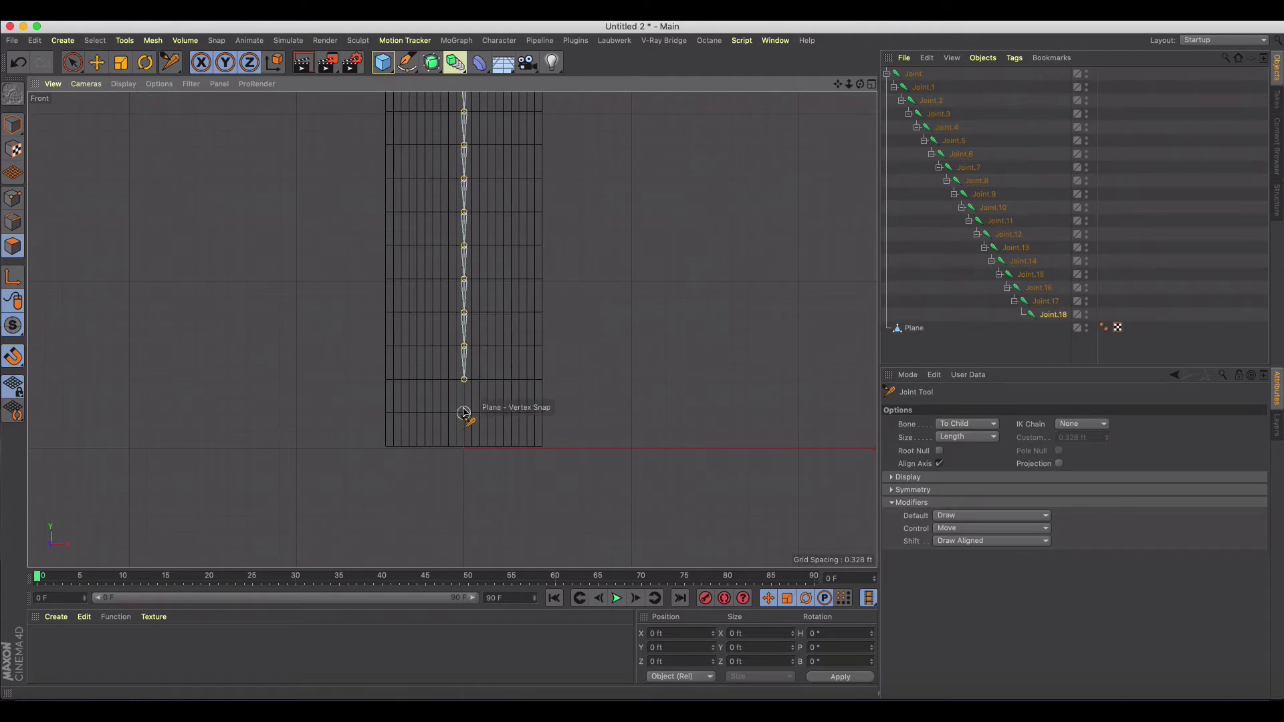
{"action": "left_click", "coordinate": [464, 412], "text": "ctrl"}
{"action": "left_click", "coordinate": [464, 446], "text": "ctrl"}
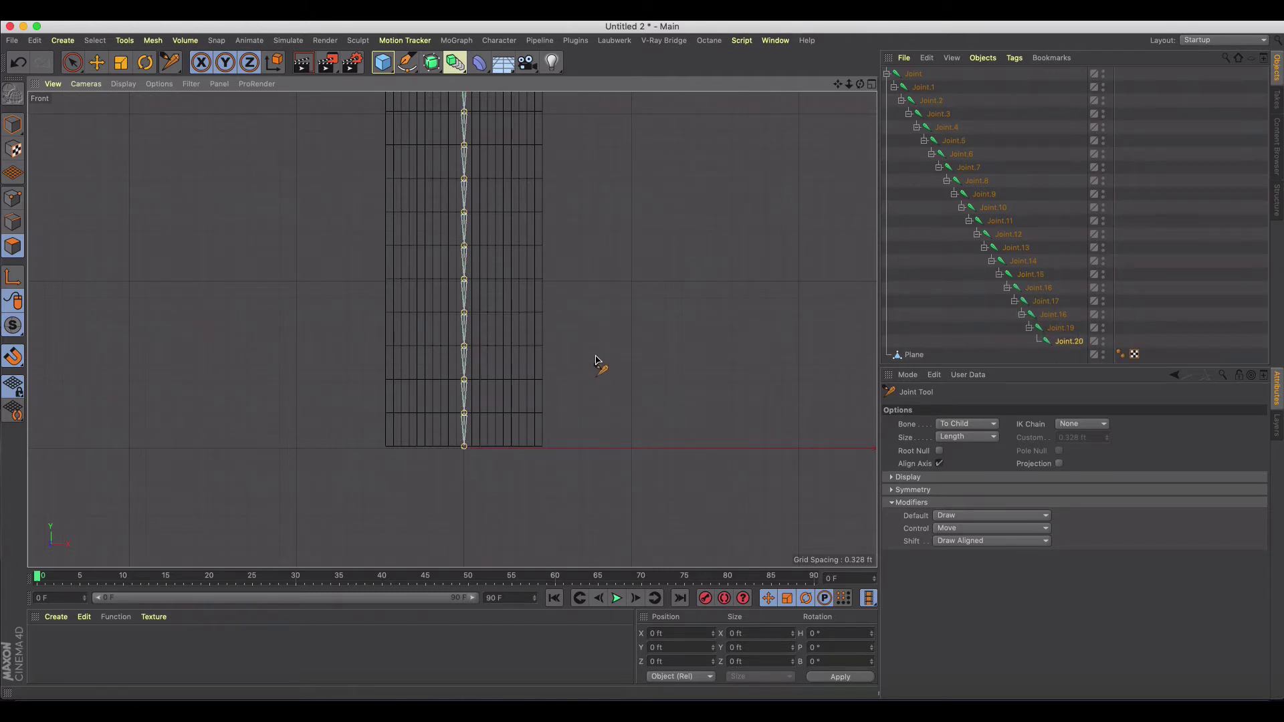
{"action": "scroll", "coordinate": [598, 362], "scroll_direction": "up", "scroll_amount": 5}
{"action": "scroll", "coordinate": [605, 351], "scroll_direction": "down", "scroll_amount": 7}
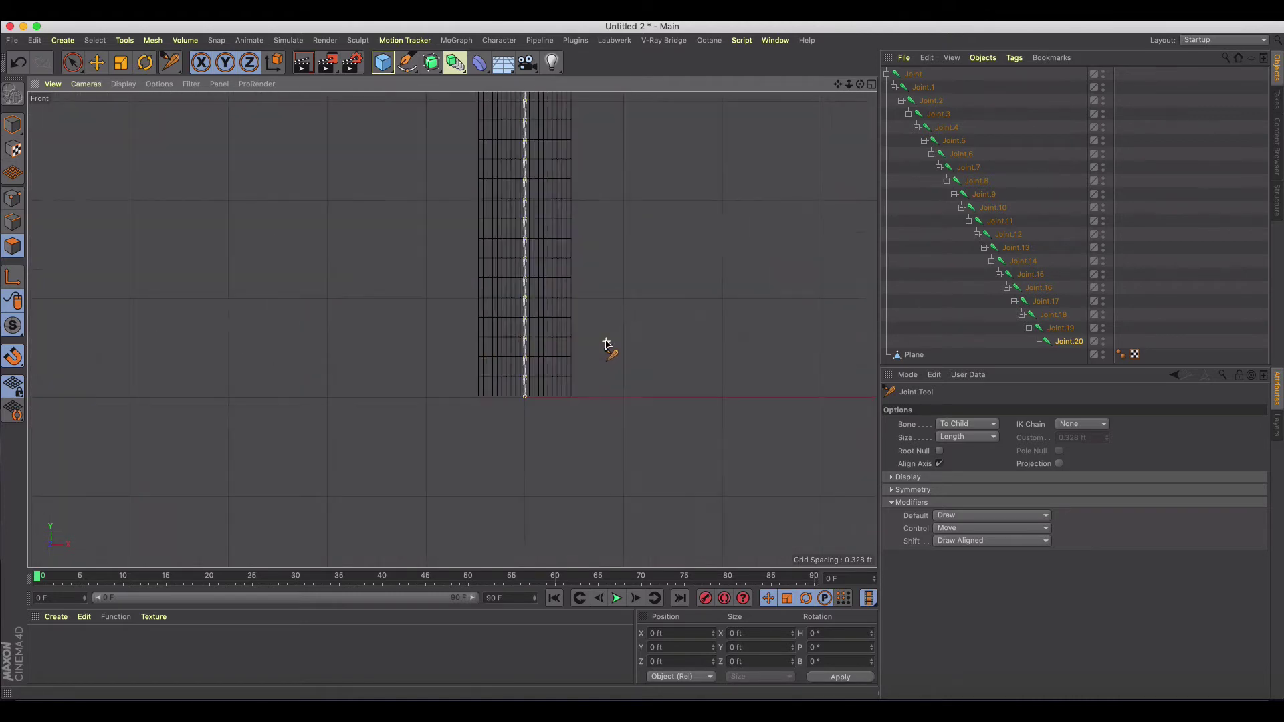
{"action": "middle_click_drag", "start_coordinate": [628, 275], "coordinate": [568, 385], "text": "alt"}
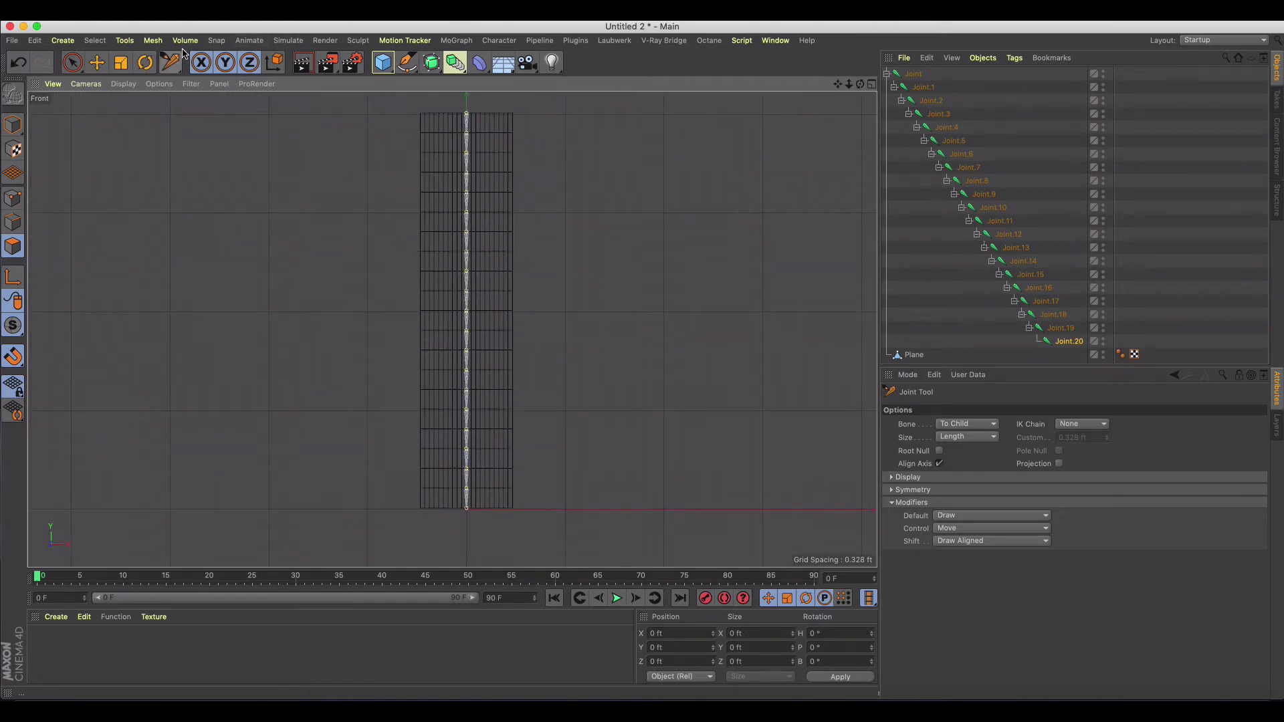
- Select the top Joint in the Object Manager and switch to Model mode
{"action": "left_click", "coordinate": [887, 73]}
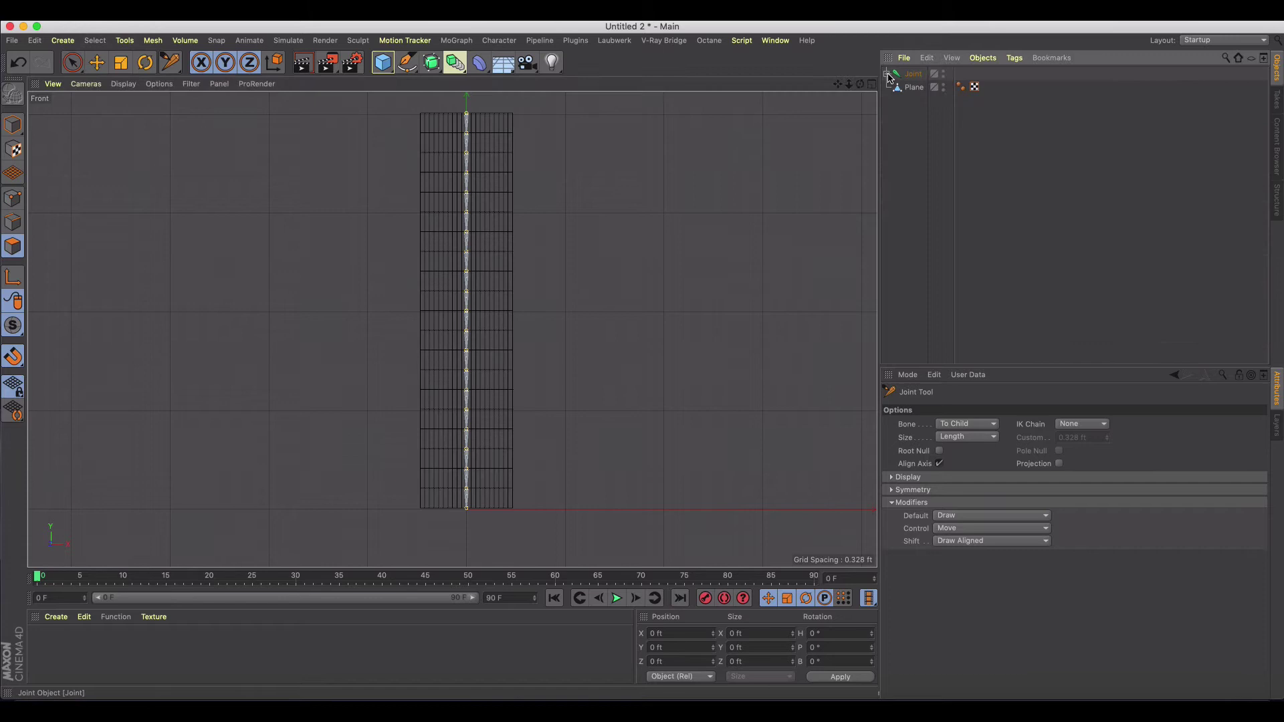
{"action": "left_click", "coordinate": [96, 64]}
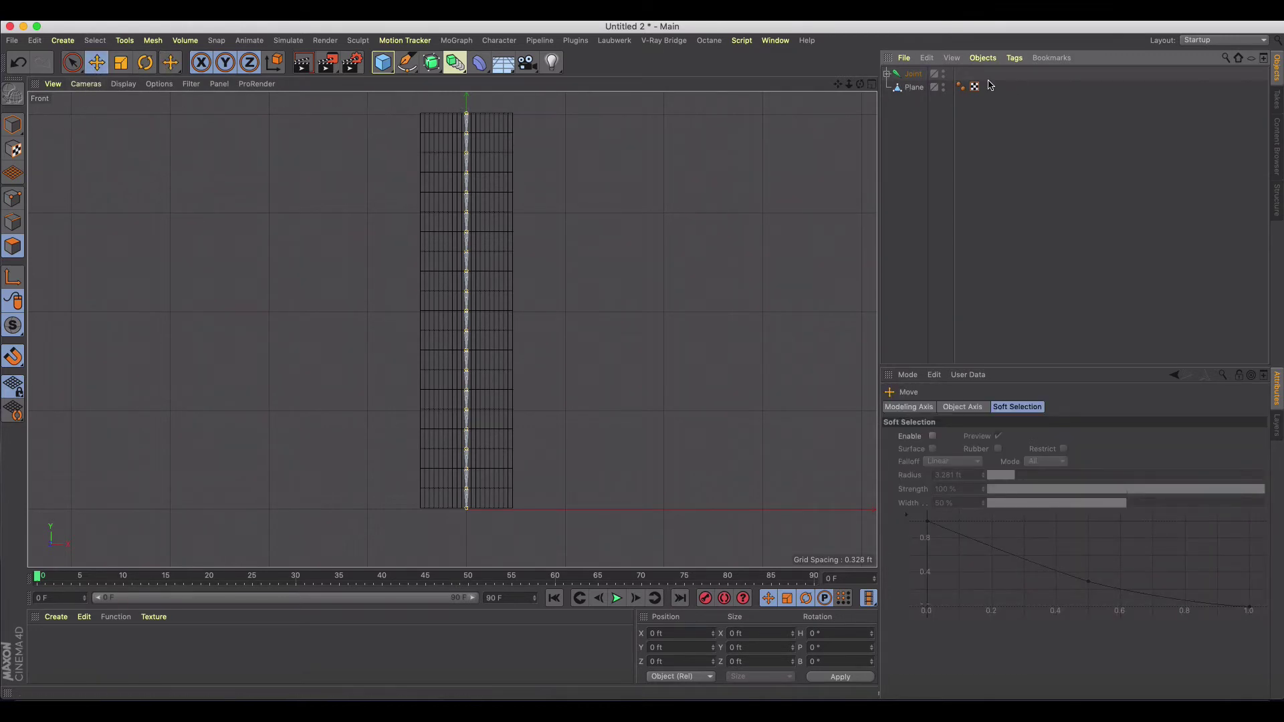
{"action": "left_click", "coordinate": [912, 75]}
{"action": "left_click", "coordinate": [887, 74]}
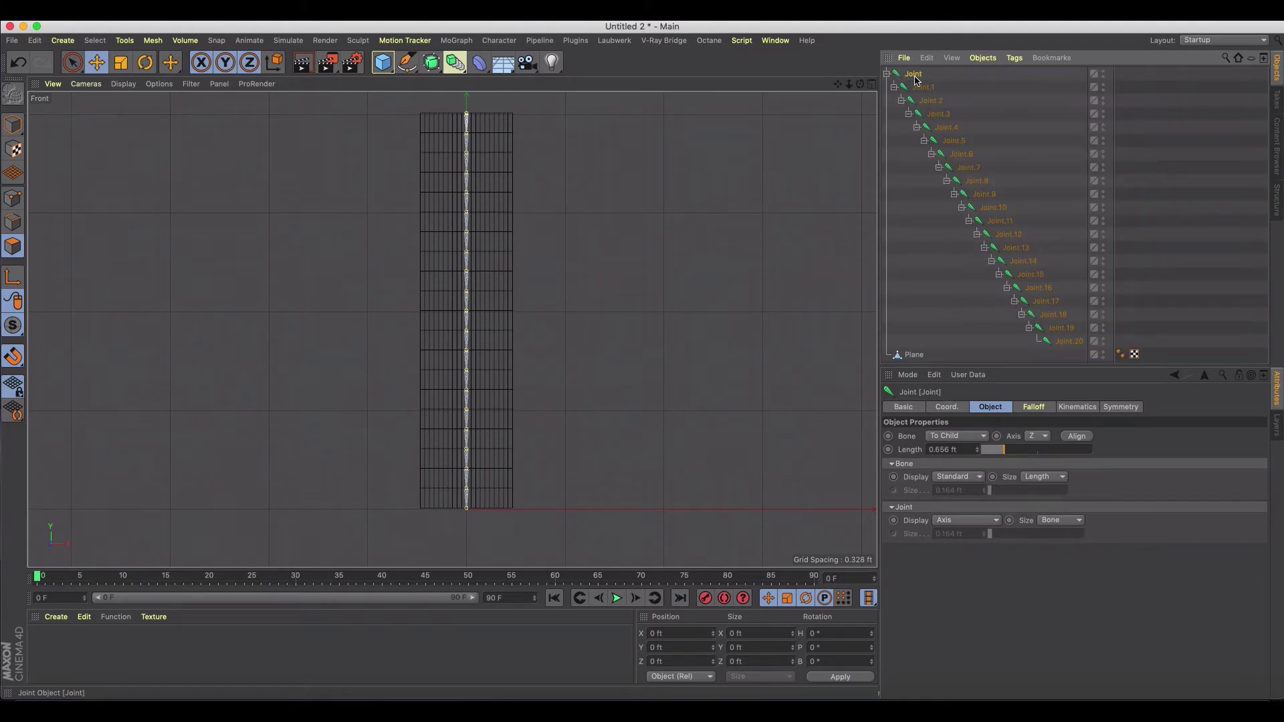
{"action": "left_click", "coordinate": [936, 196]}
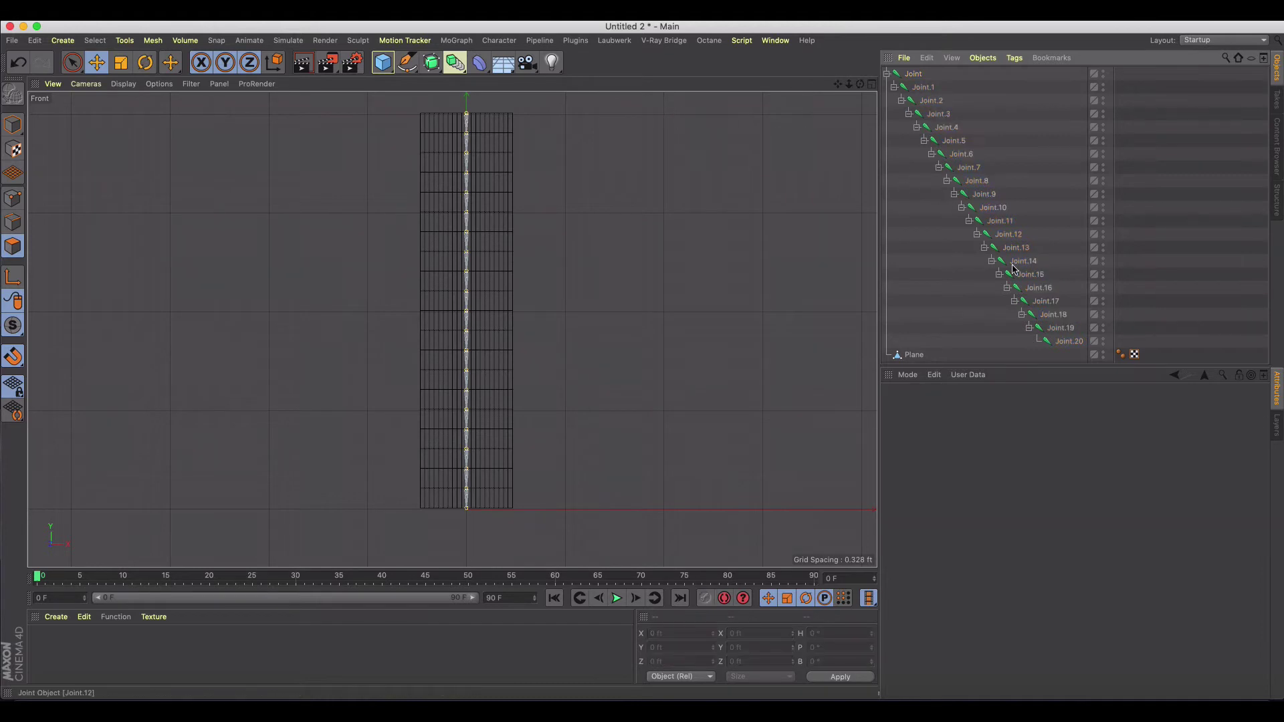
{"action": "left_click", "coordinate": [1070, 341]}
{"action": "left_click", "coordinate": [913, 76]}
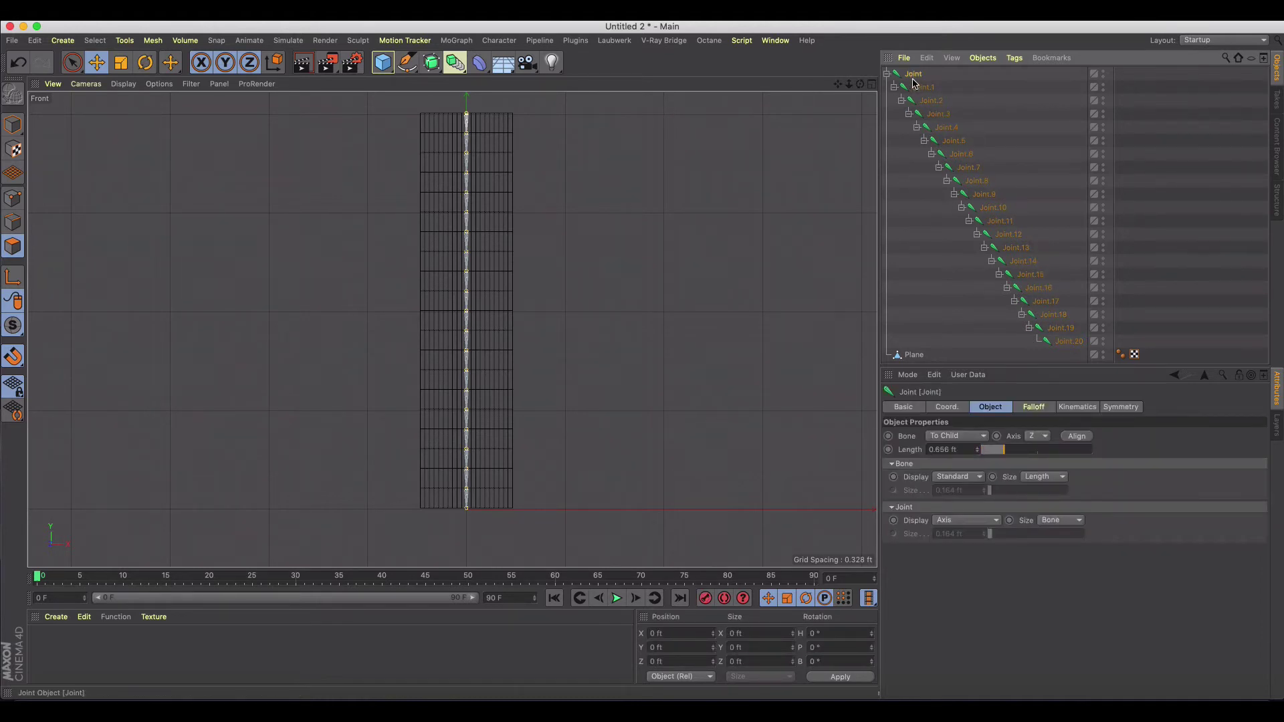
{"action": "key", "text": "Return"}
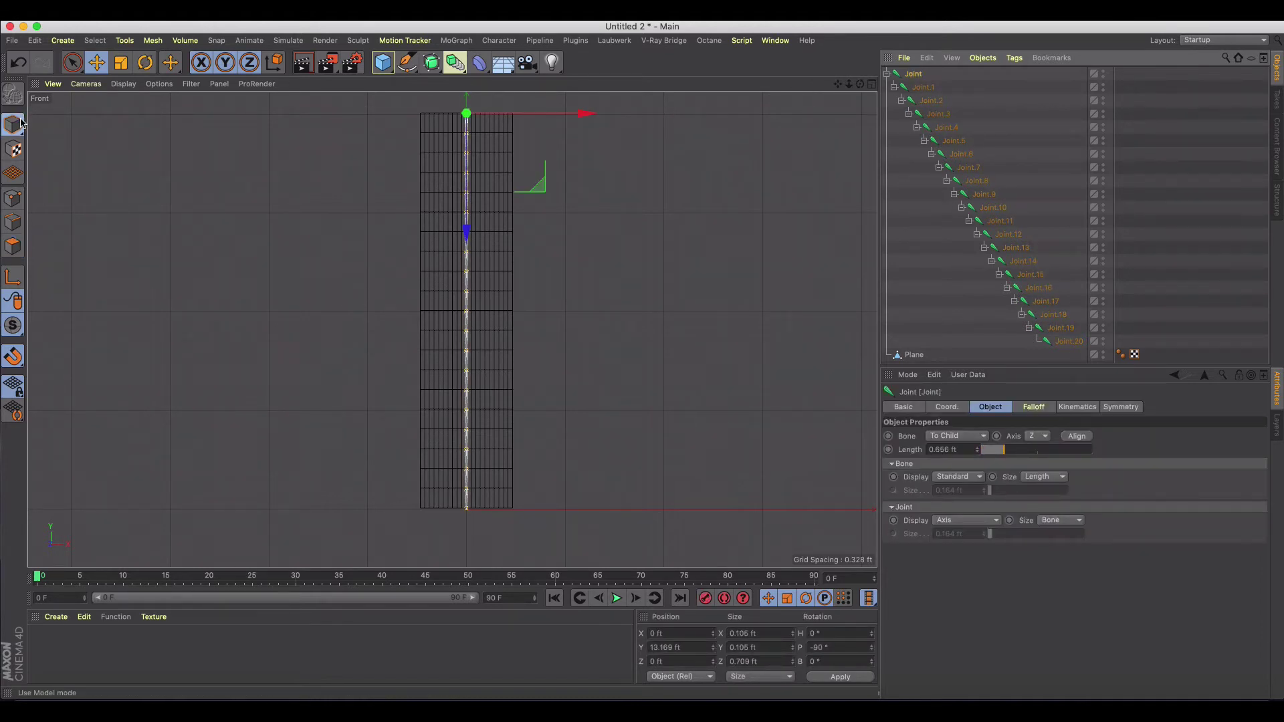
- Add an IK-Spline character tag to the root Joint and collapse its hierarchy
{"action": "right_click", "coordinate": [913, 78]}
{"action": "mouse_move", "coordinate": [1042, 112]}
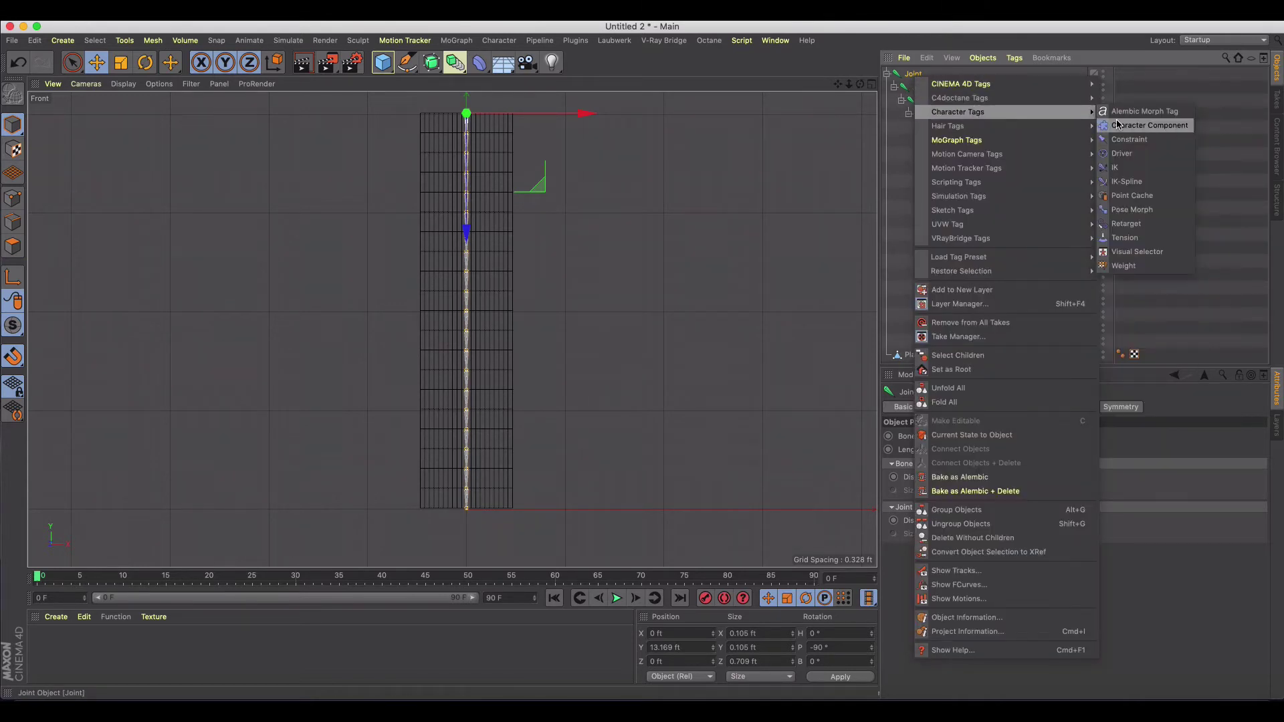
{"action": "left_click", "coordinate": [1127, 181]}
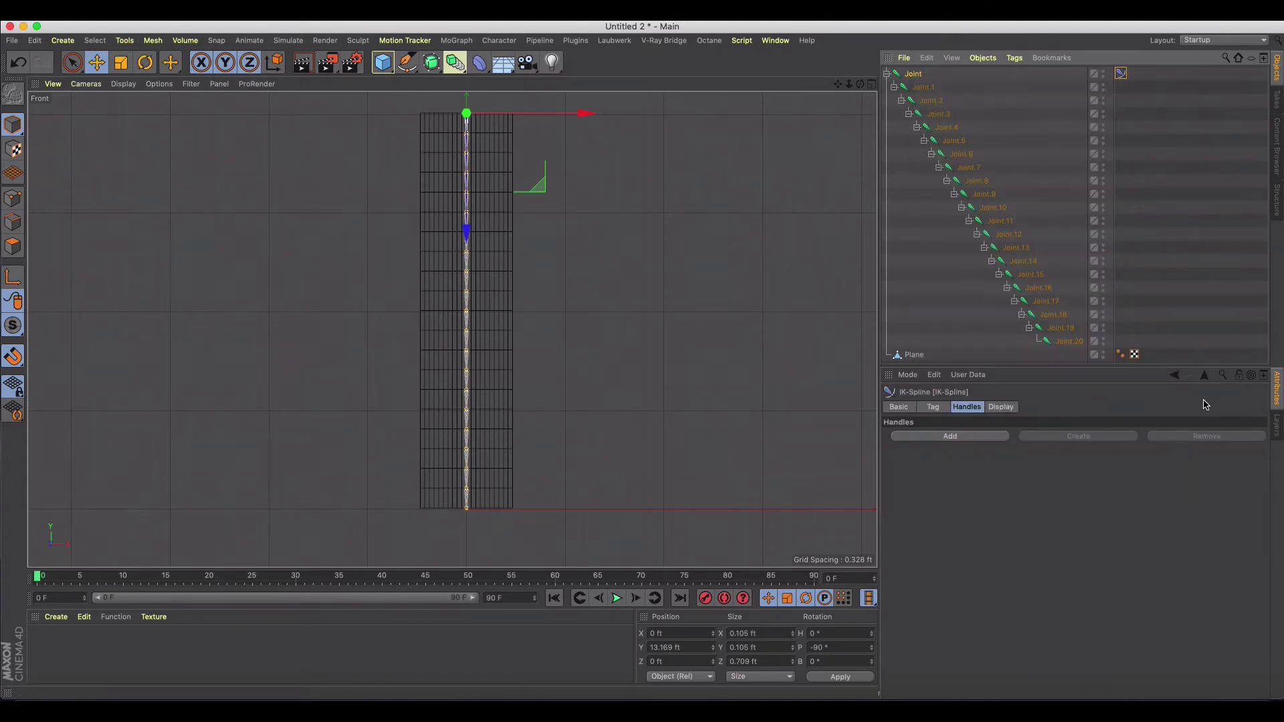
{"action": "left_click", "coordinate": [934, 407]}
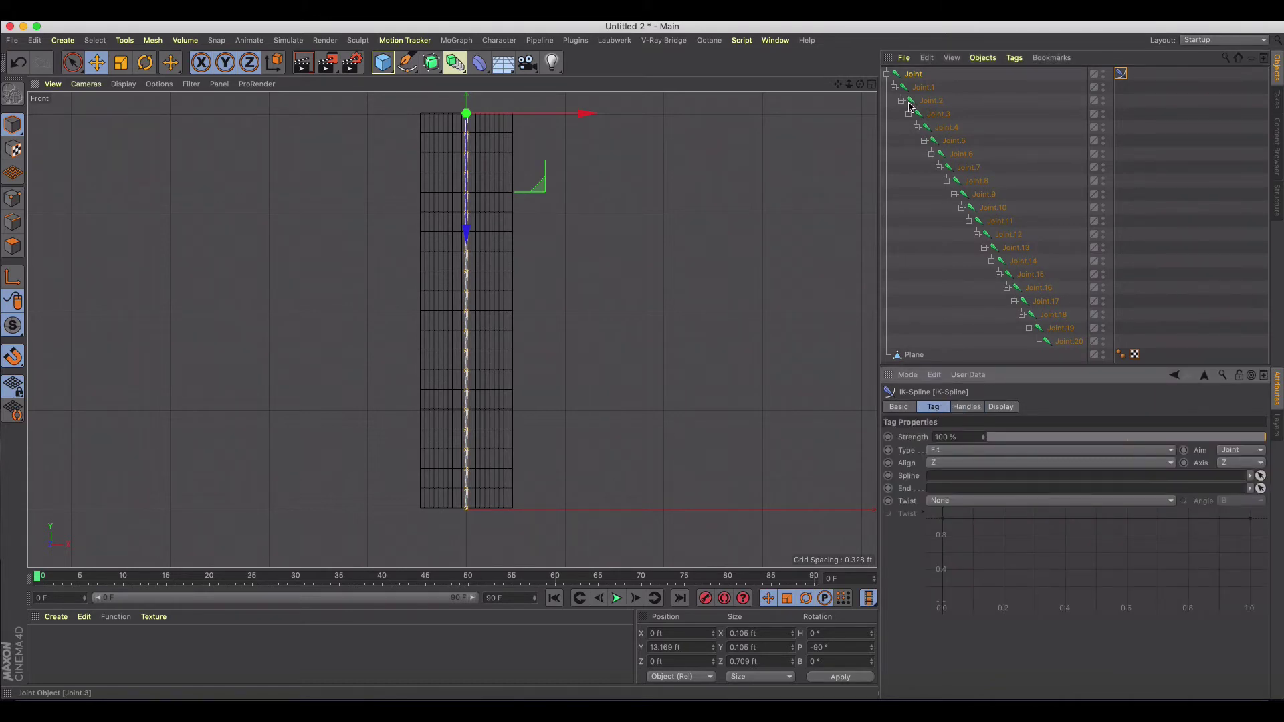
{"action": "left_click", "coordinate": [886, 75]}
{"action": "left_click", "coordinate": [916, 140]}
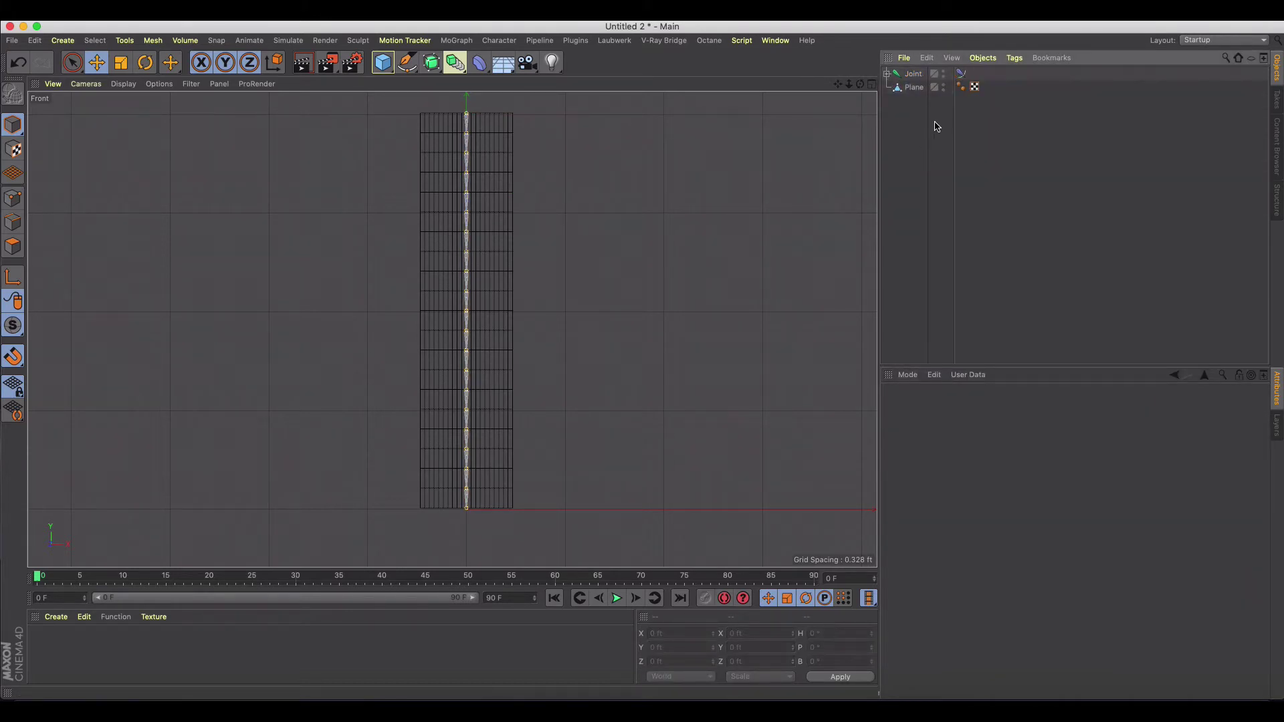
- Draw a three-point Pen spline from the plane's top vertex through the middle to the bottom vertex
{"action": "left_click_drag", "start_coordinate": [407, 62], "coordinate": [444, 83]}
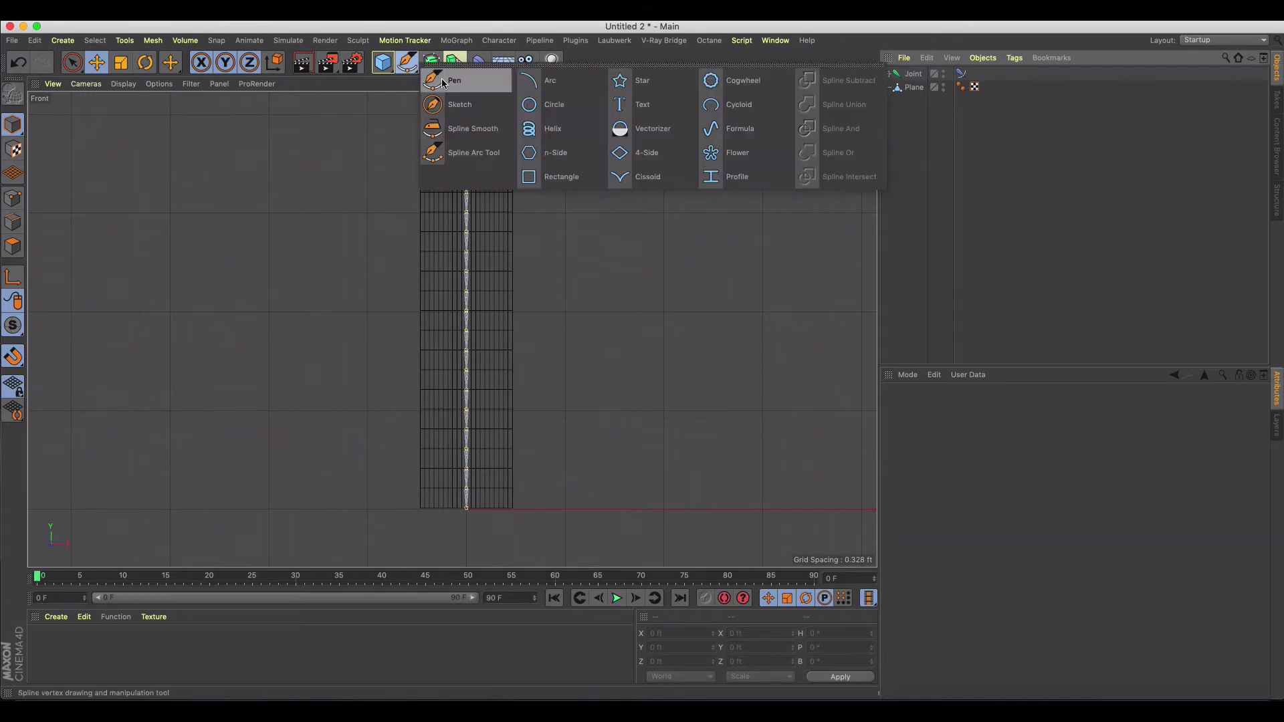
{"action": "left_click", "coordinate": [454, 81]}
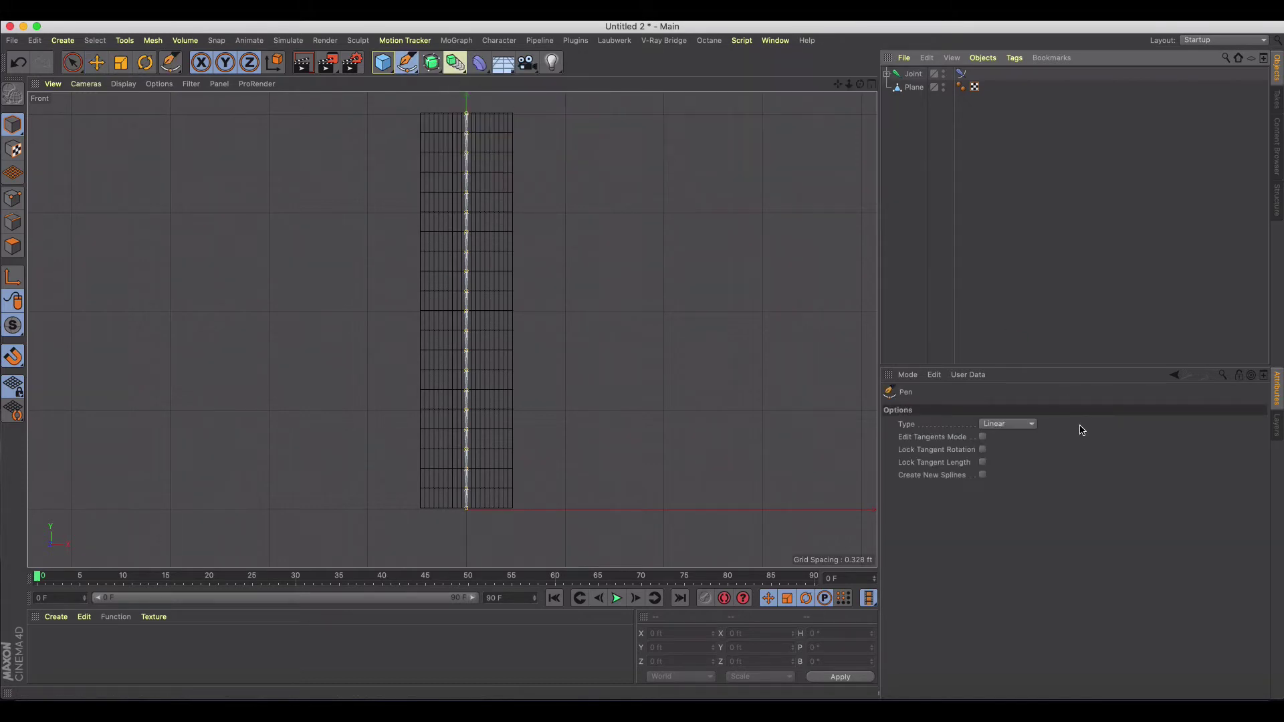
{"action": "left_click", "coordinate": [467, 114]}
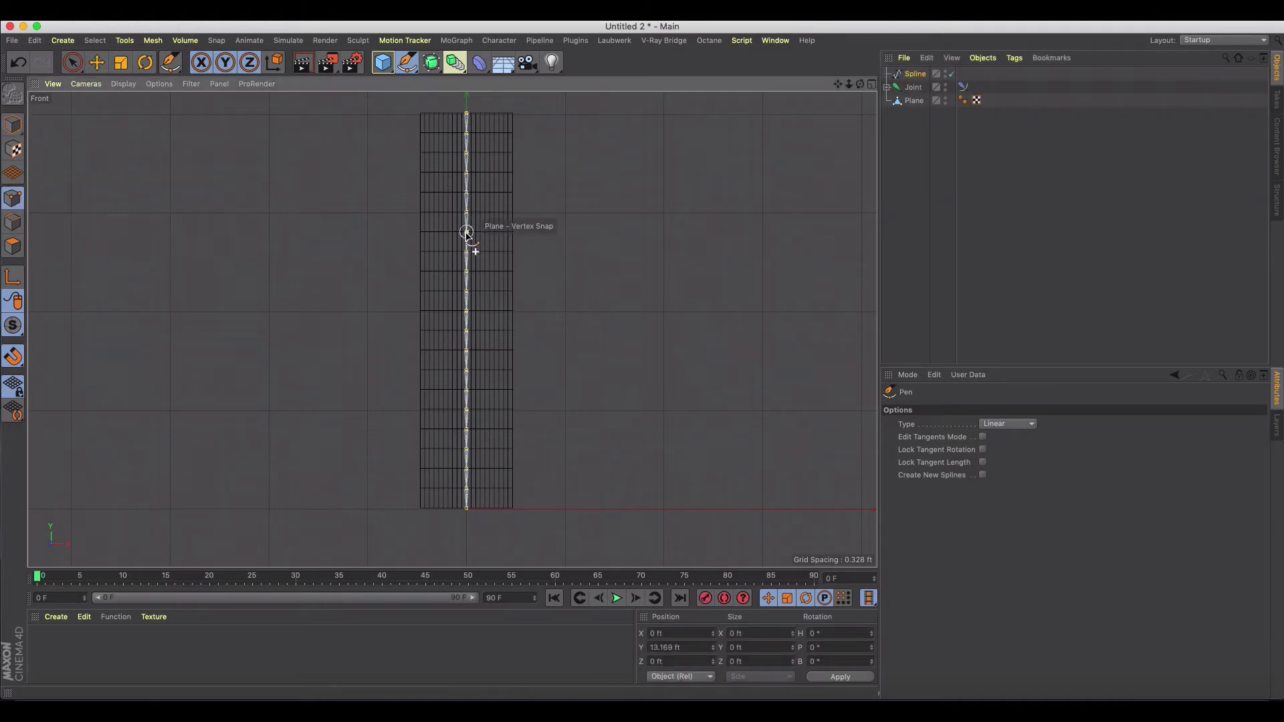
{"action": "left_click", "coordinate": [472, 374]}
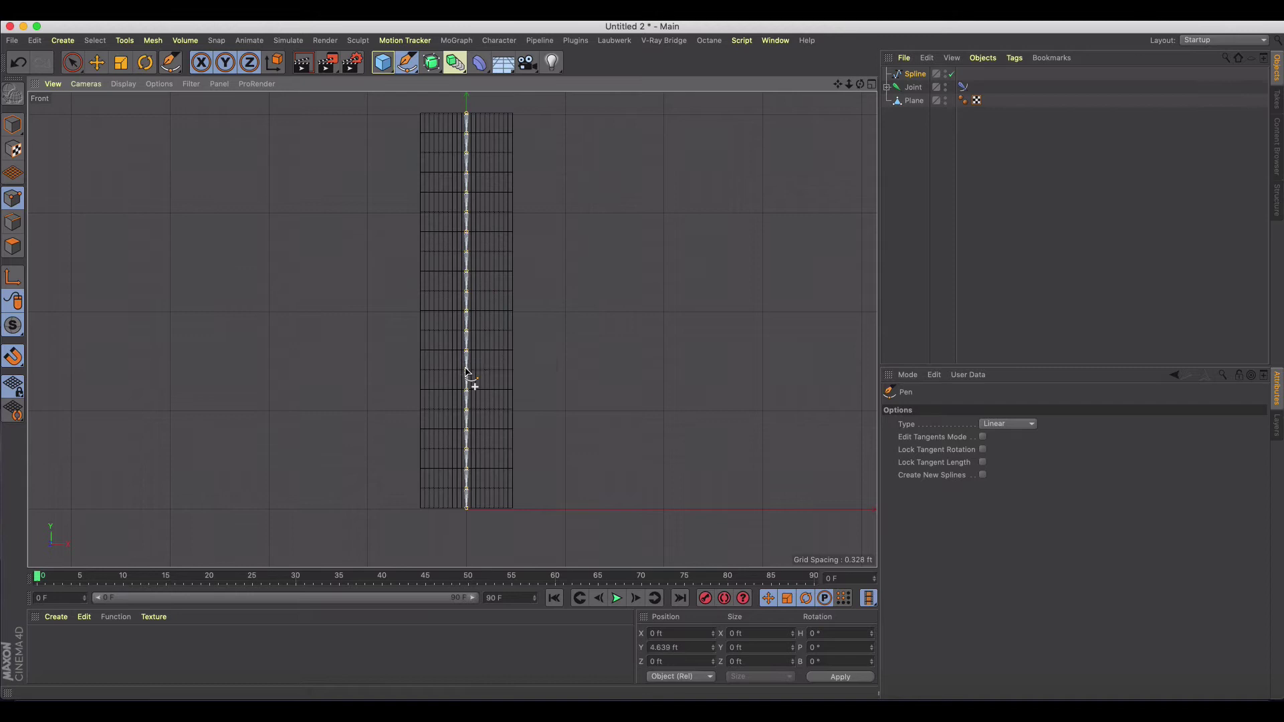
{"action": "left_click", "coordinate": [466, 508]}
{"action": "left_click", "coordinate": [871, 86]}
- Orbit the enlarged Perspective view around the plane and spline, then maximize the Front view
{"action": "left_click", "coordinate": [445, 85]}
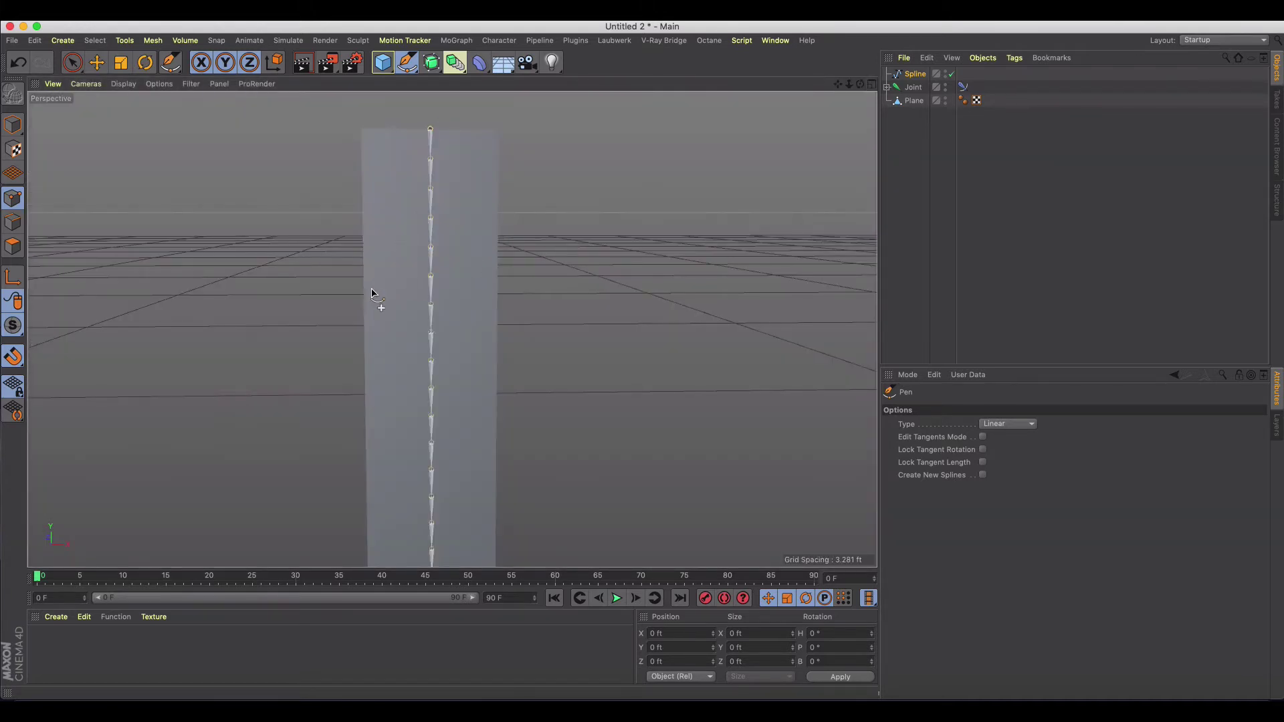
{"action": "left_click_drag", "start_coordinate": [366, 299], "coordinate": [654, 272], "text": "alt"}
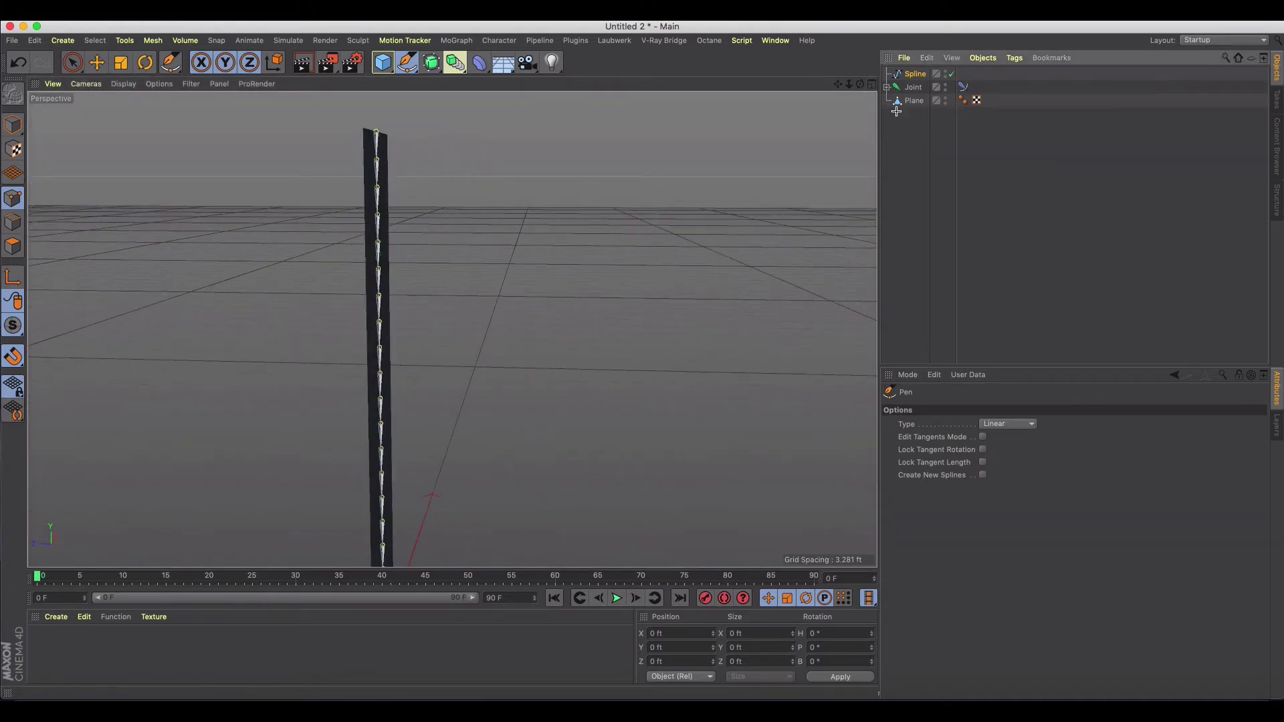
{"action": "left_click_drag", "start_coordinate": [600, 222], "coordinate": [443, 294], "text": "alt"}
{"action": "left_click", "coordinate": [920, 88]}
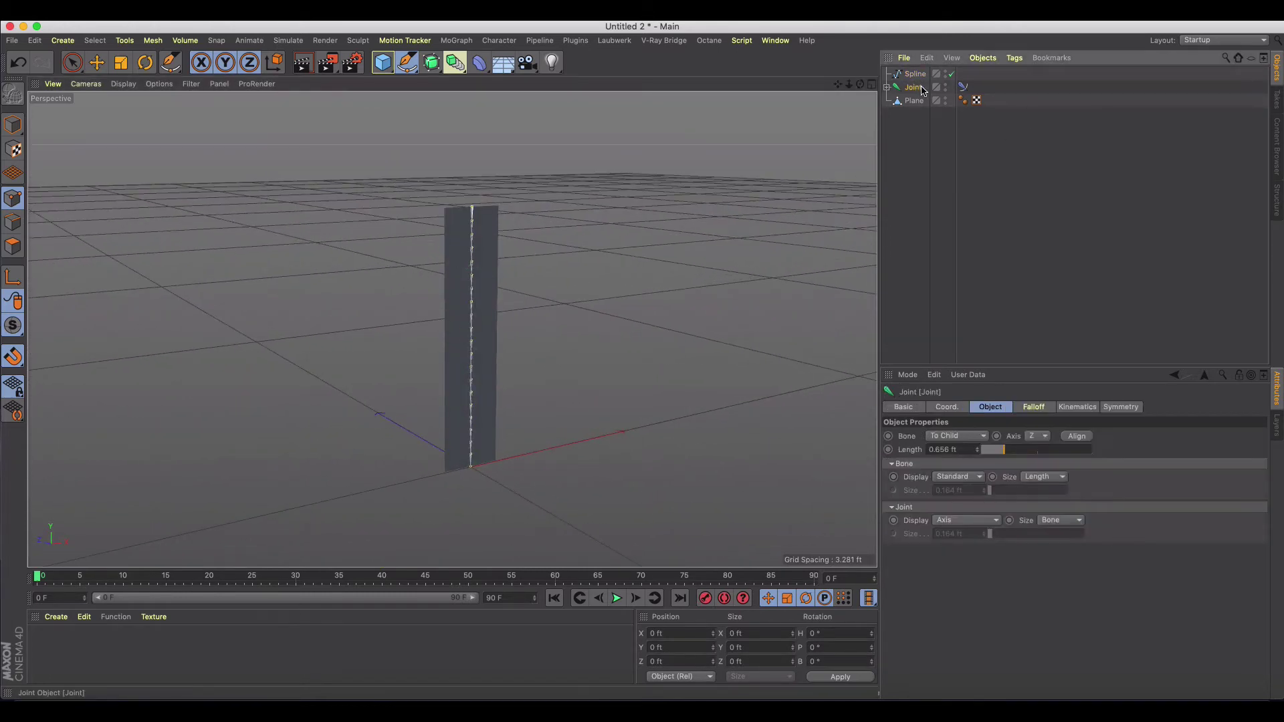
{"action": "left_click", "coordinate": [914, 73]}
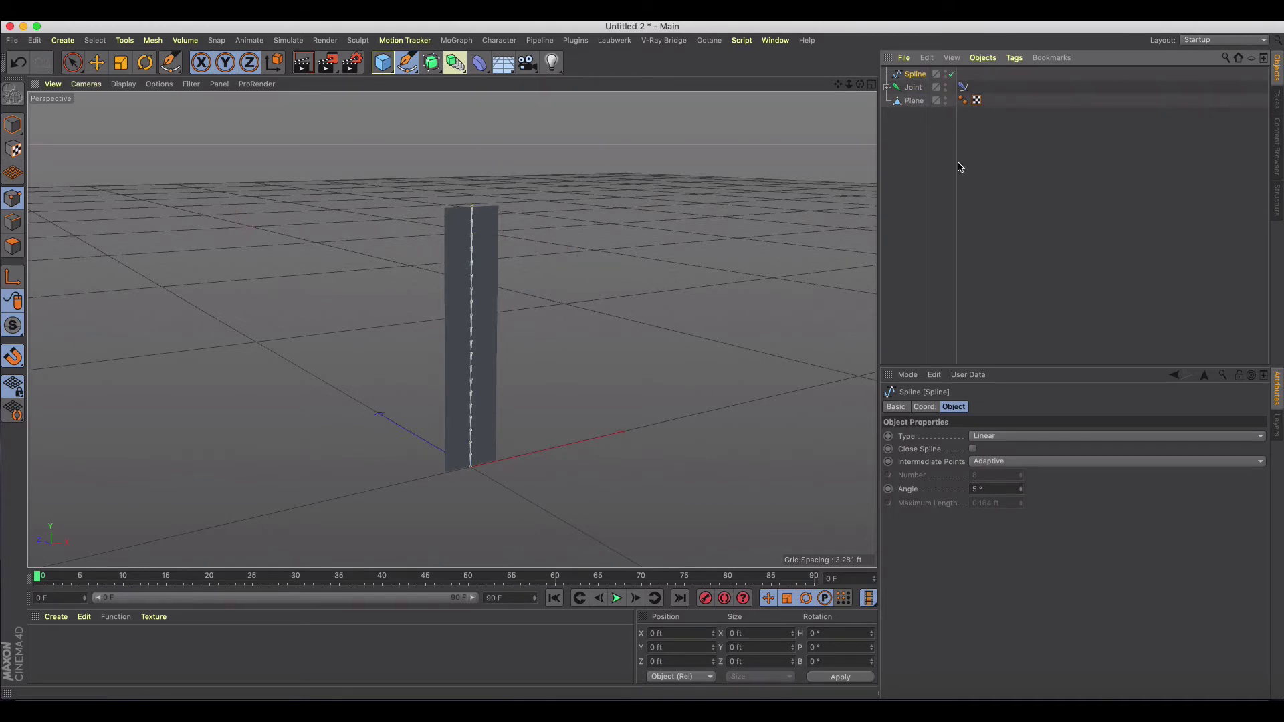
{"action": "left_click", "coordinate": [914, 132]}
{"action": "left_click", "coordinate": [869, 84]}
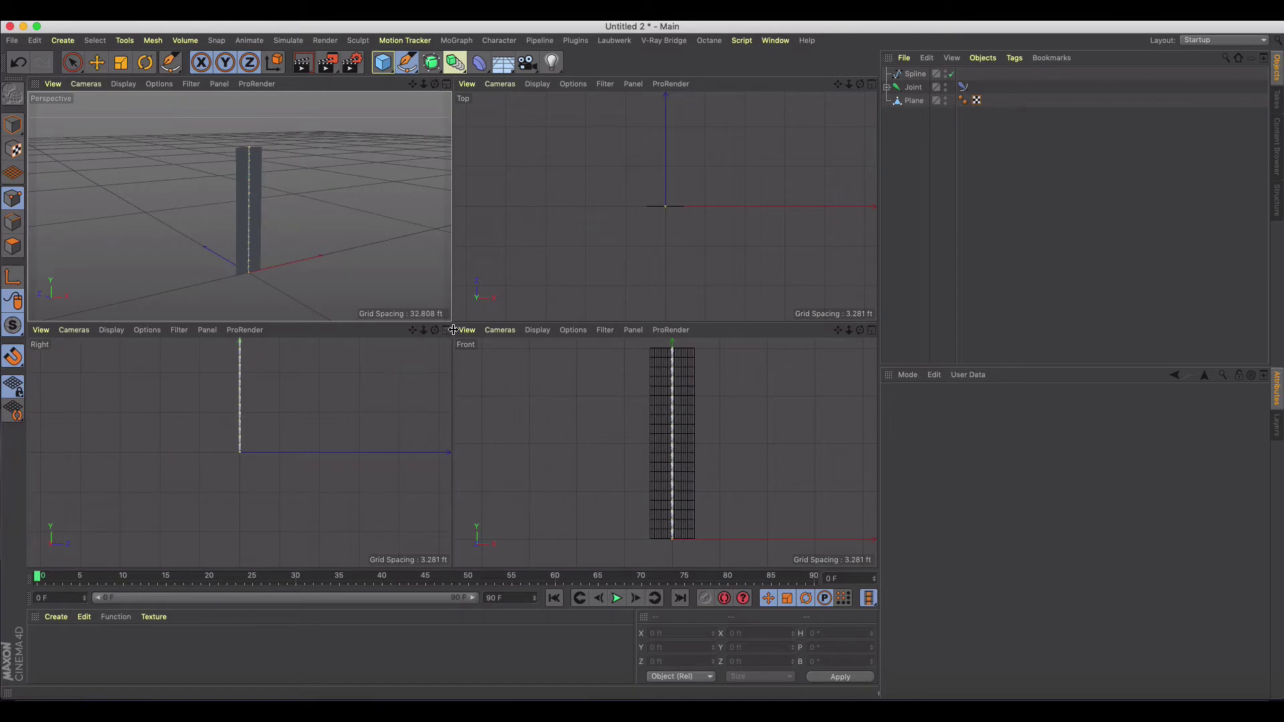
{"action": "left_click", "coordinate": [871, 330]}
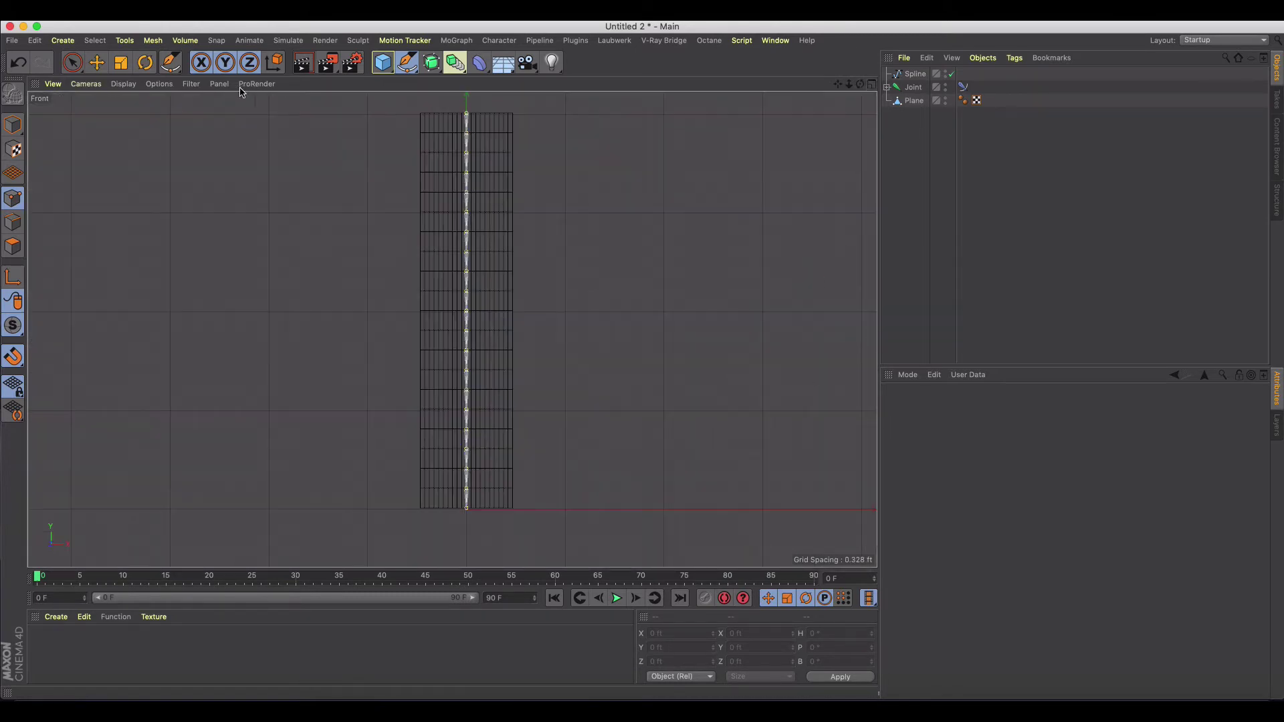
- Select the root Joint's IK-Spline tag and set its Align axis to Y
{"action": "left_click", "coordinate": [13, 125]}
{"action": "left_click", "coordinate": [97, 62]}
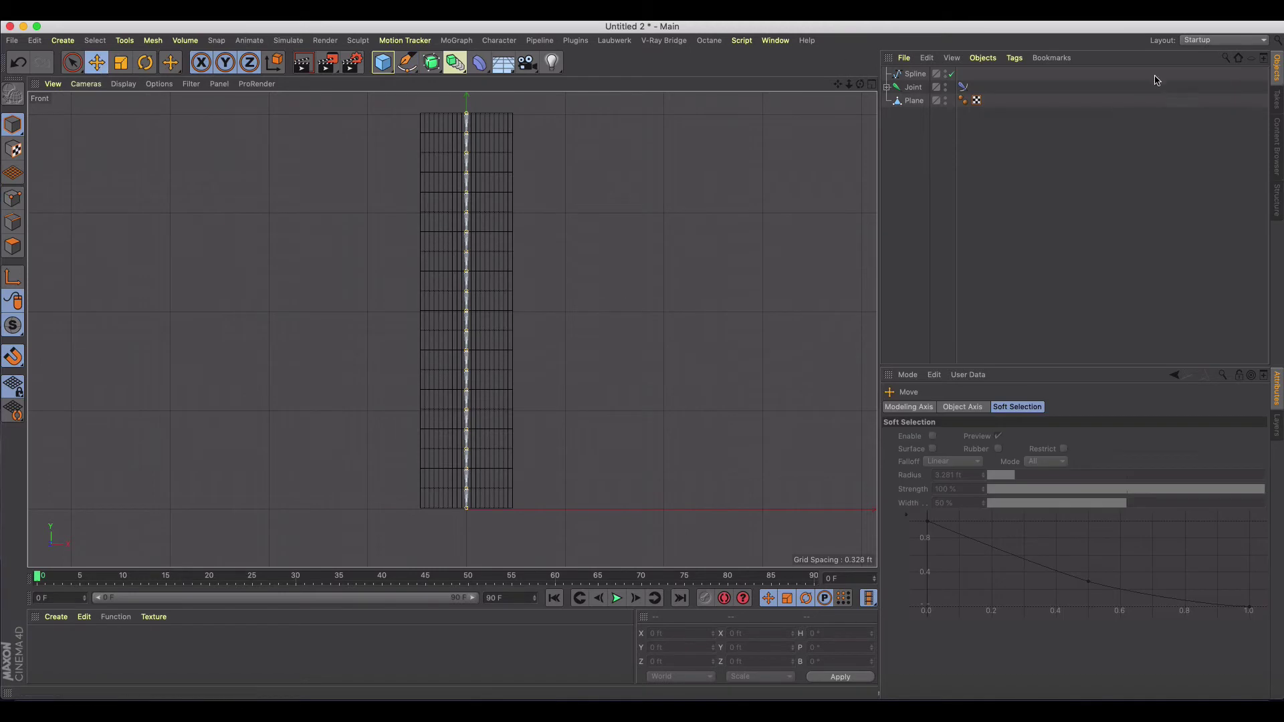
{"action": "left_click", "coordinate": [887, 87], "text": "shift"}
{"action": "left_click", "coordinate": [1120, 86]}
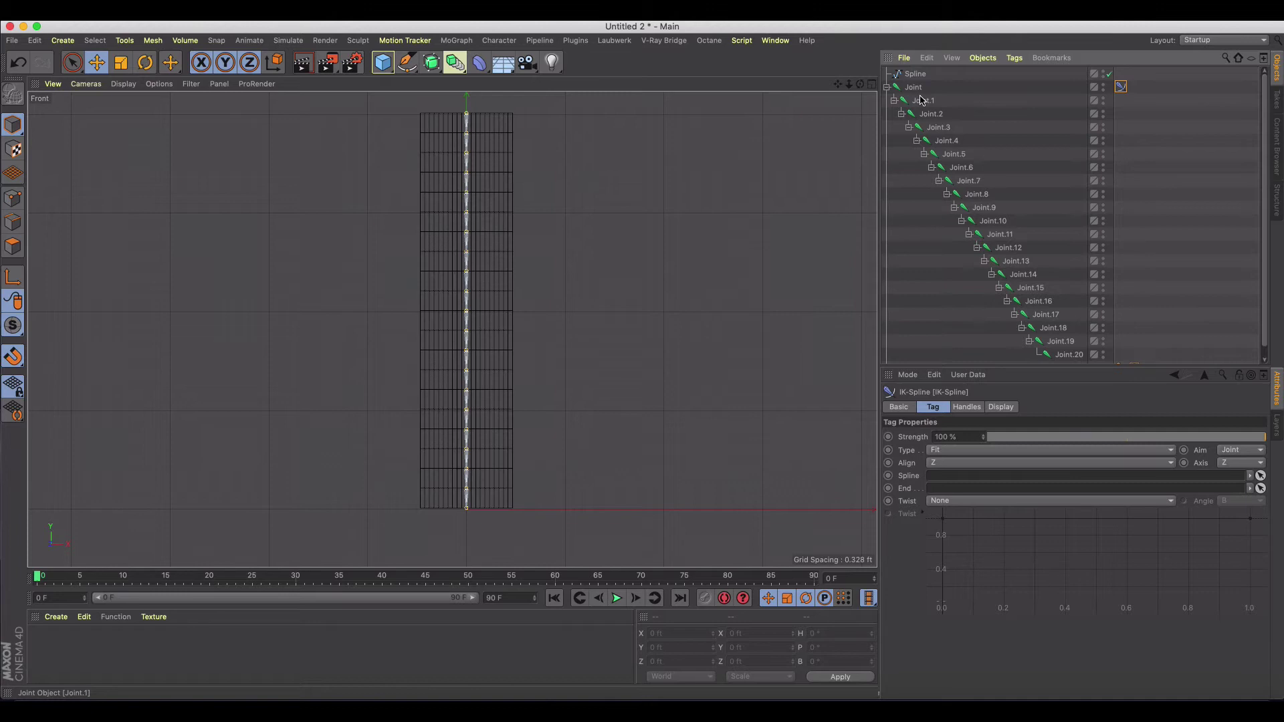
{"action": "left_click", "coordinate": [954, 463]}
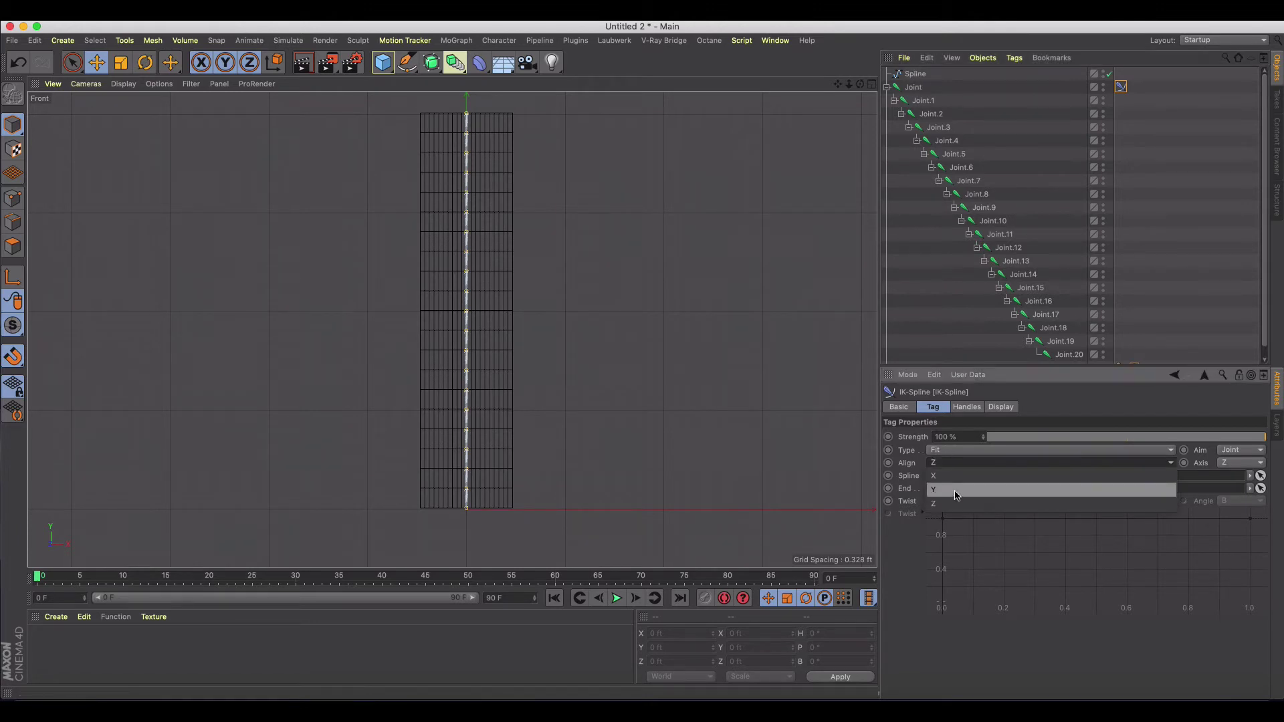
{"action": "left_click", "coordinate": [958, 497]}
{"action": "left_click", "coordinate": [957, 19]}
{"action": "key", "text": "Escape"}
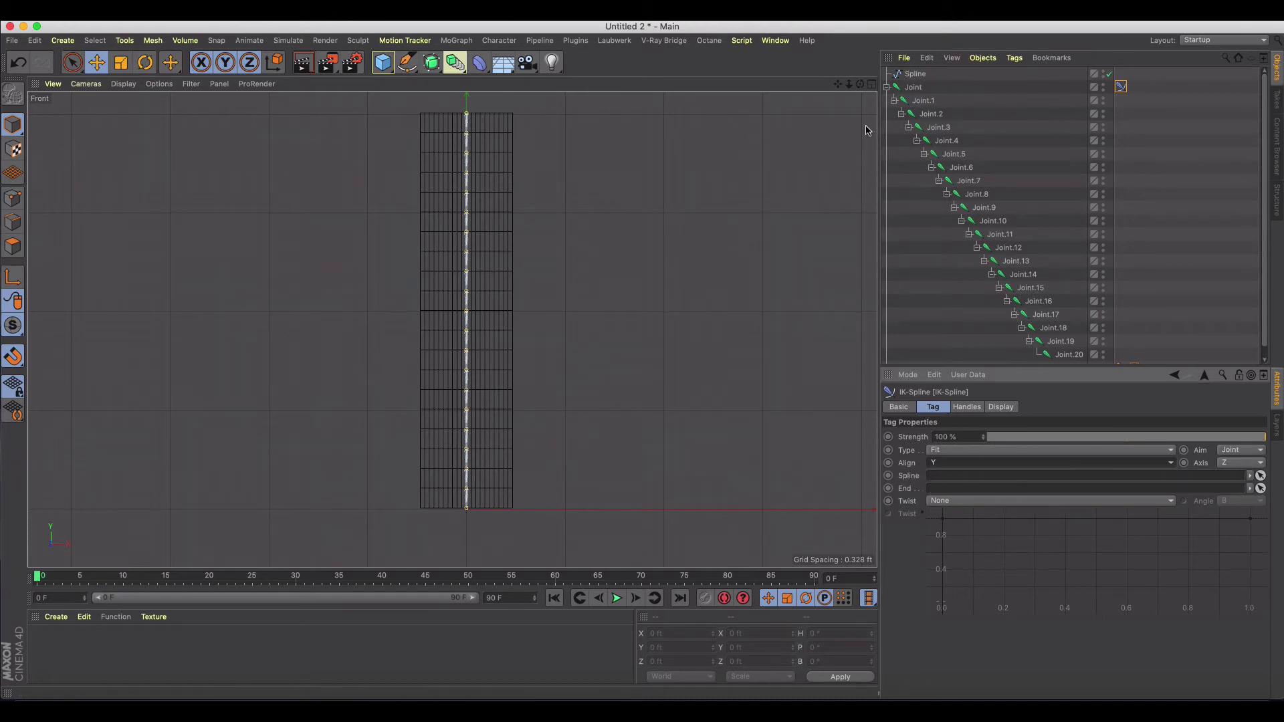
- Link Spline as the IK path, Joint.20 as End, and set Twist to Object
{"action": "left_click_drag", "start_coordinate": [914, 74], "coordinate": [950, 475]}
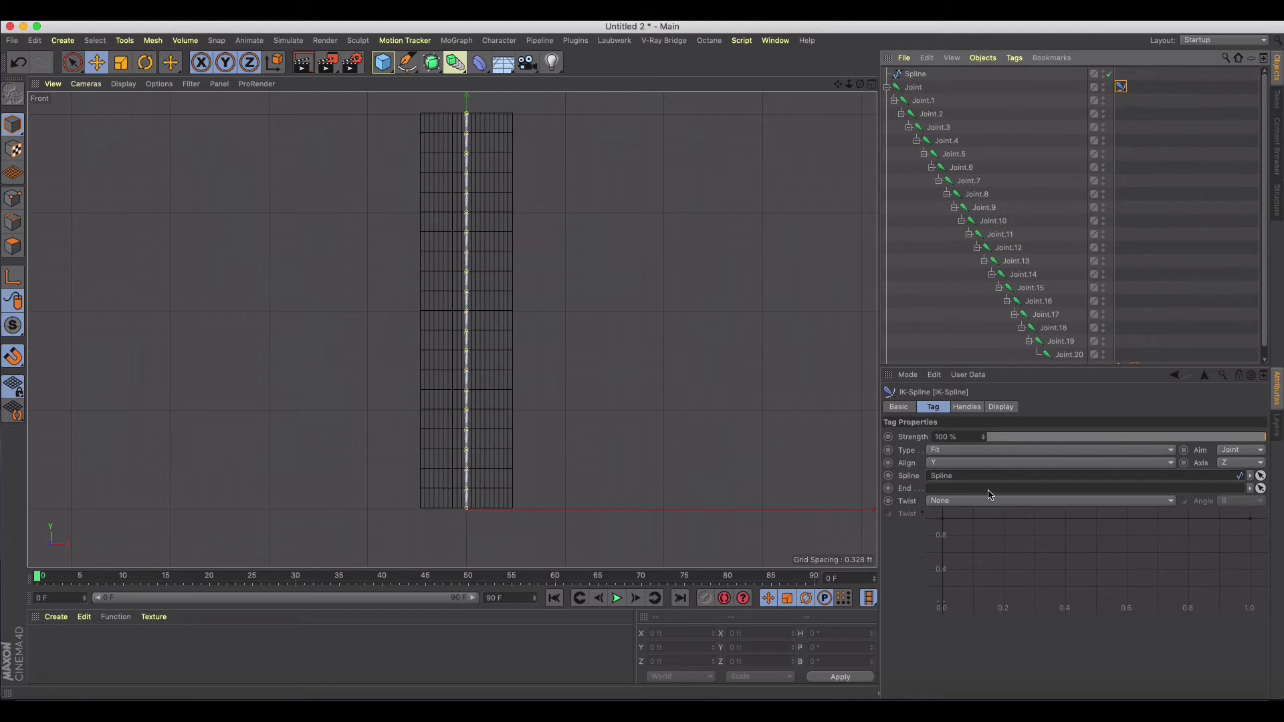
{"action": "scroll", "coordinate": [1063, 351], "scroll_direction": "down", "scroll_amount": 1}
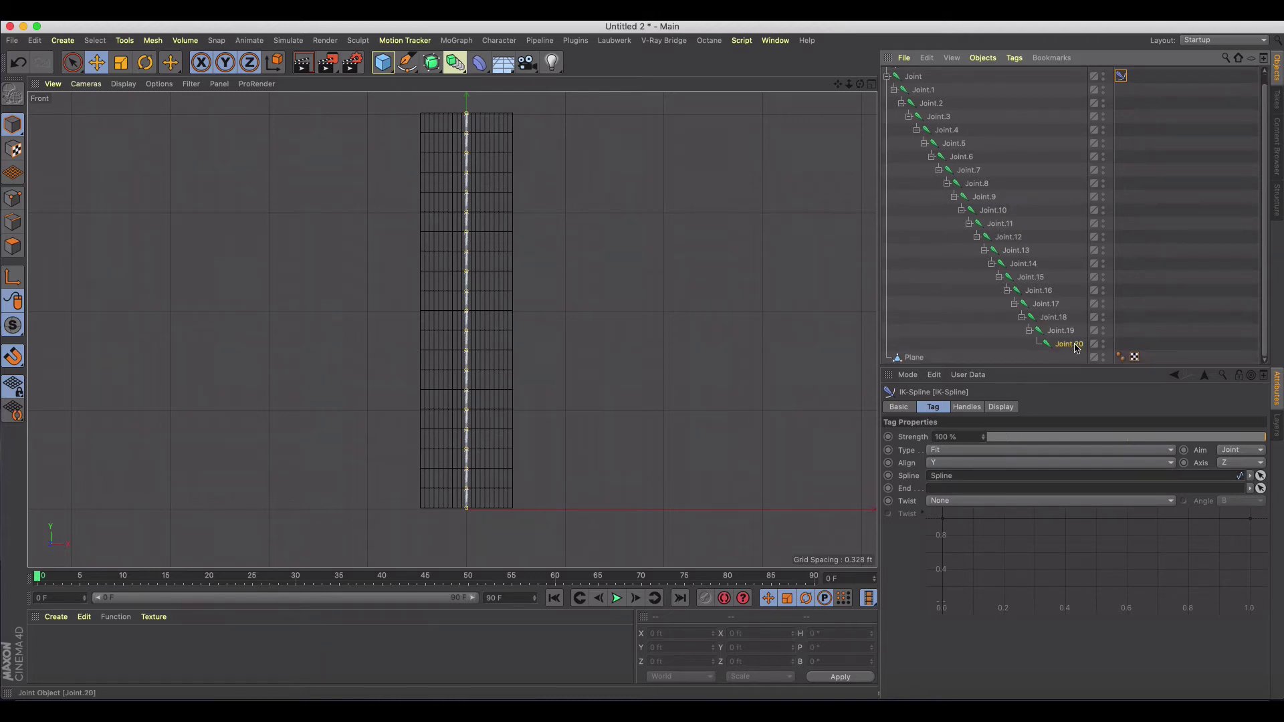
{"action": "left_click_drag", "start_coordinate": [1075, 348], "coordinate": [983, 488]}
{"action": "left_click", "coordinate": [975, 501]}
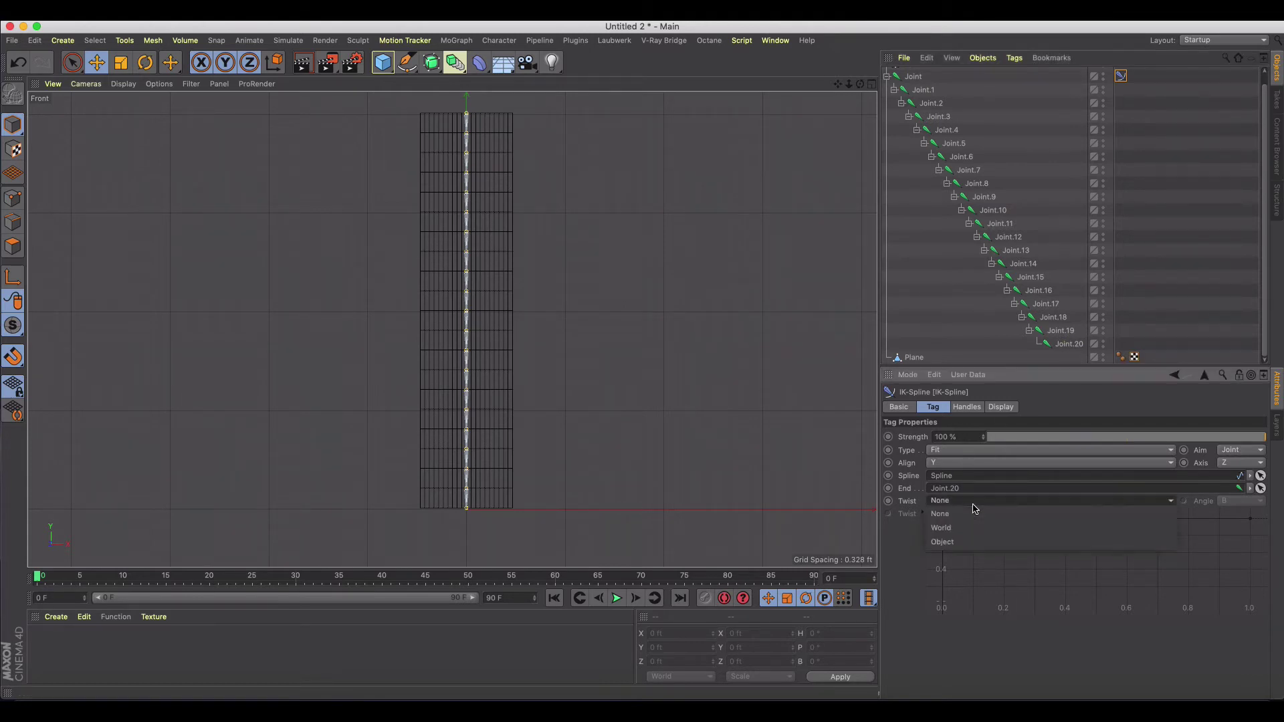
{"action": "left_click", "coordinate": [961, 543]}
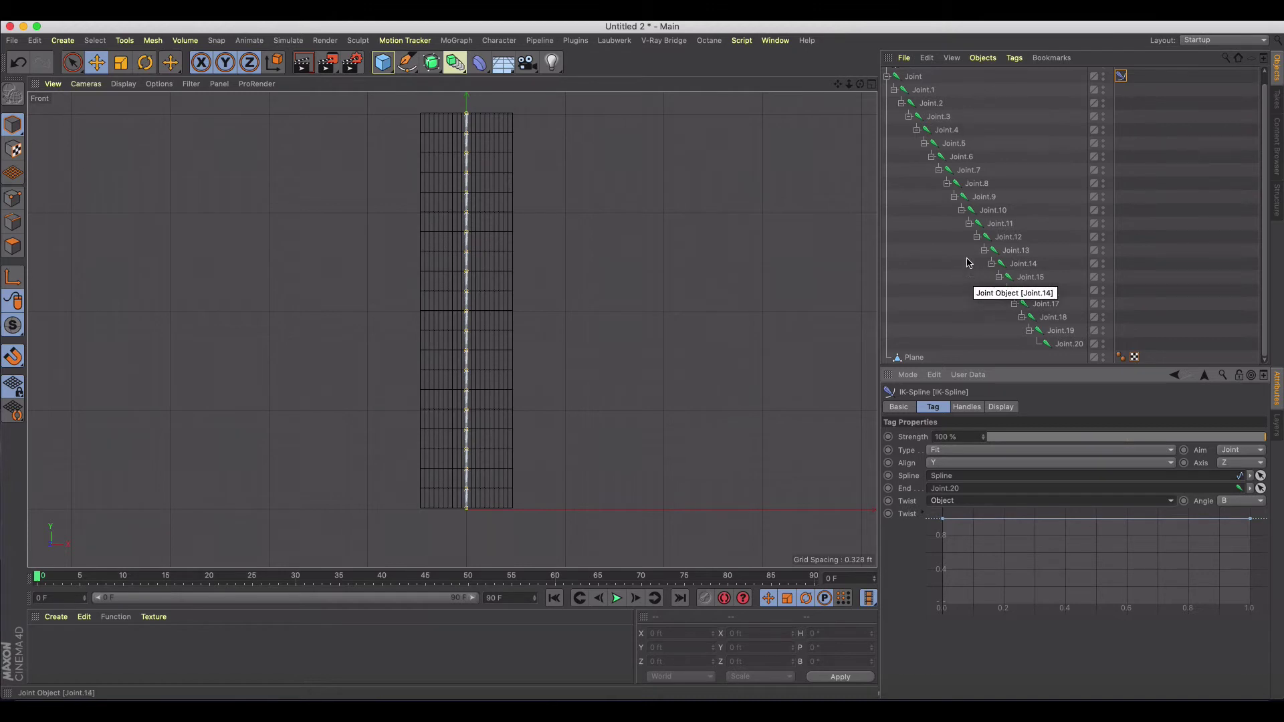
{"action": "scroll", "coordinate": [922, 96], "scroll_direction": "up", "scroll_amount": 1}
{"action": "left_click", "coordinate": [887, 87]}
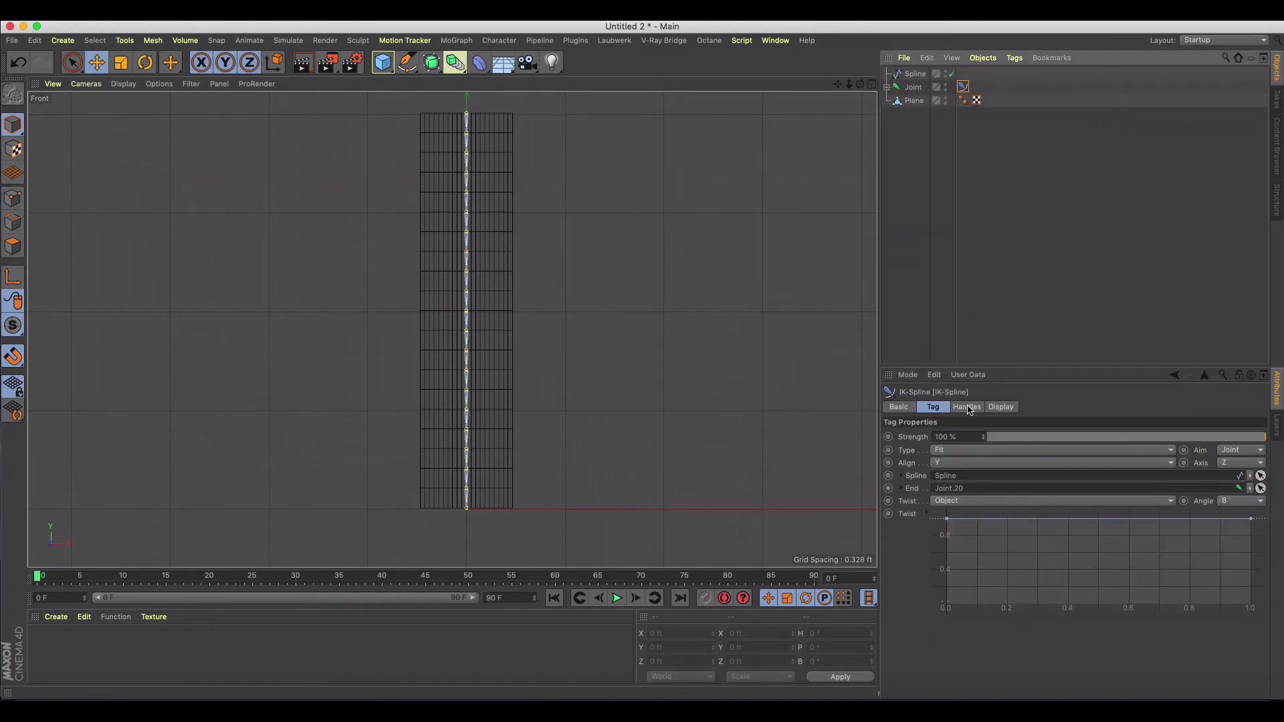
- Create handle nulls Null.0 and Null.1 from the IK-Spline tag's Handles settings
{"action": "left_click", "coordinate": [968, 409]}
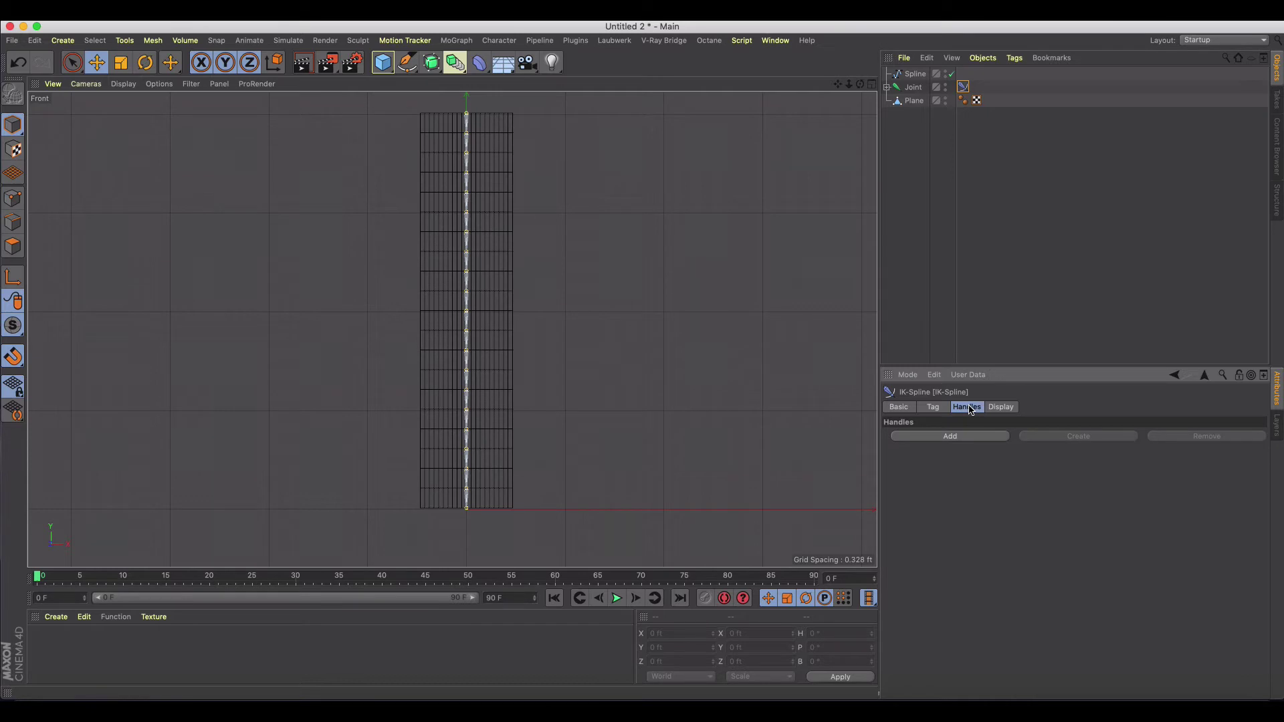
{"action": "left_click", "coordinate": [949, 436]}
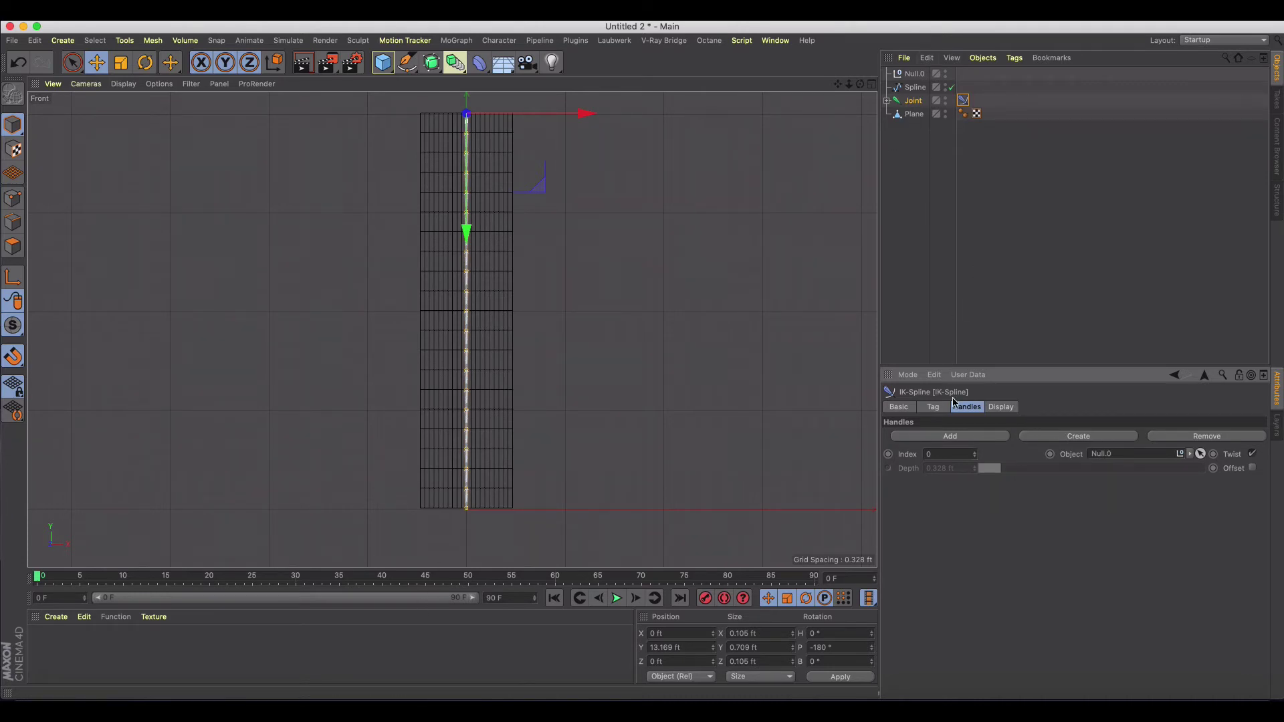
{"action": "left_click", "coordinate": [966, 437]}
{"action": "left_click", "coordinate": [1069, 438]}
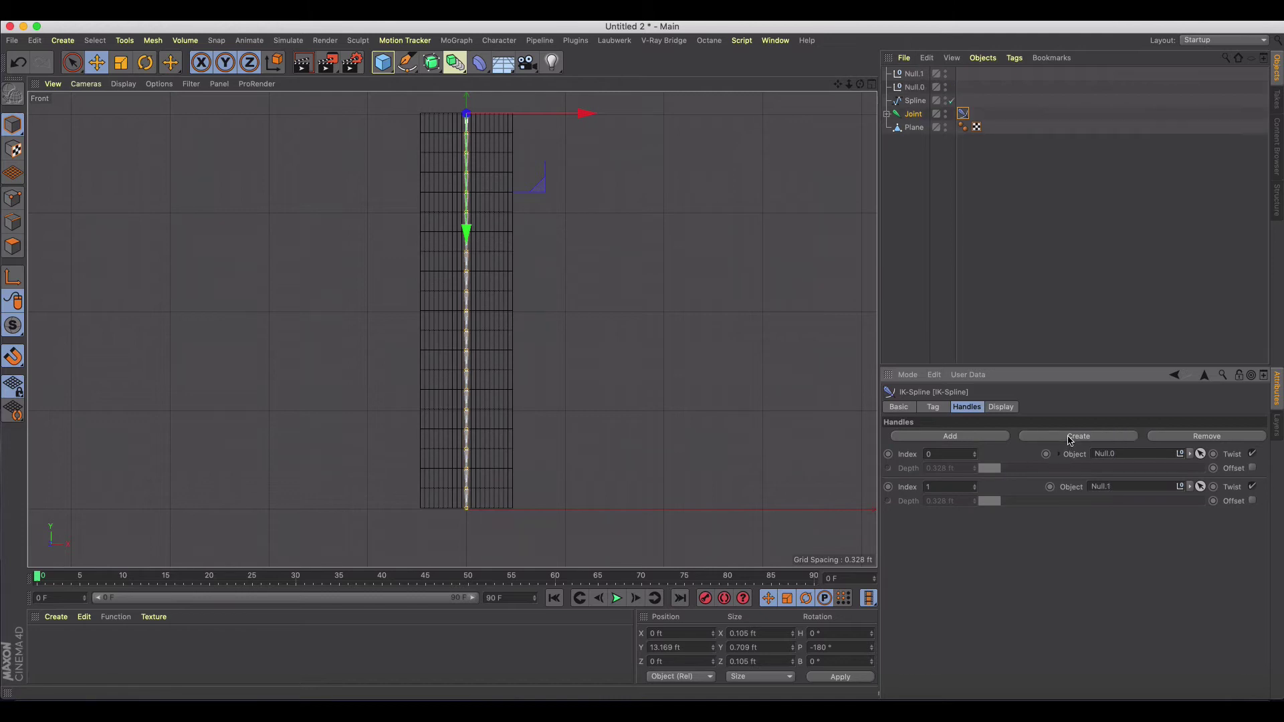
{"action": "left_click", "coordinate": [912, 75]}
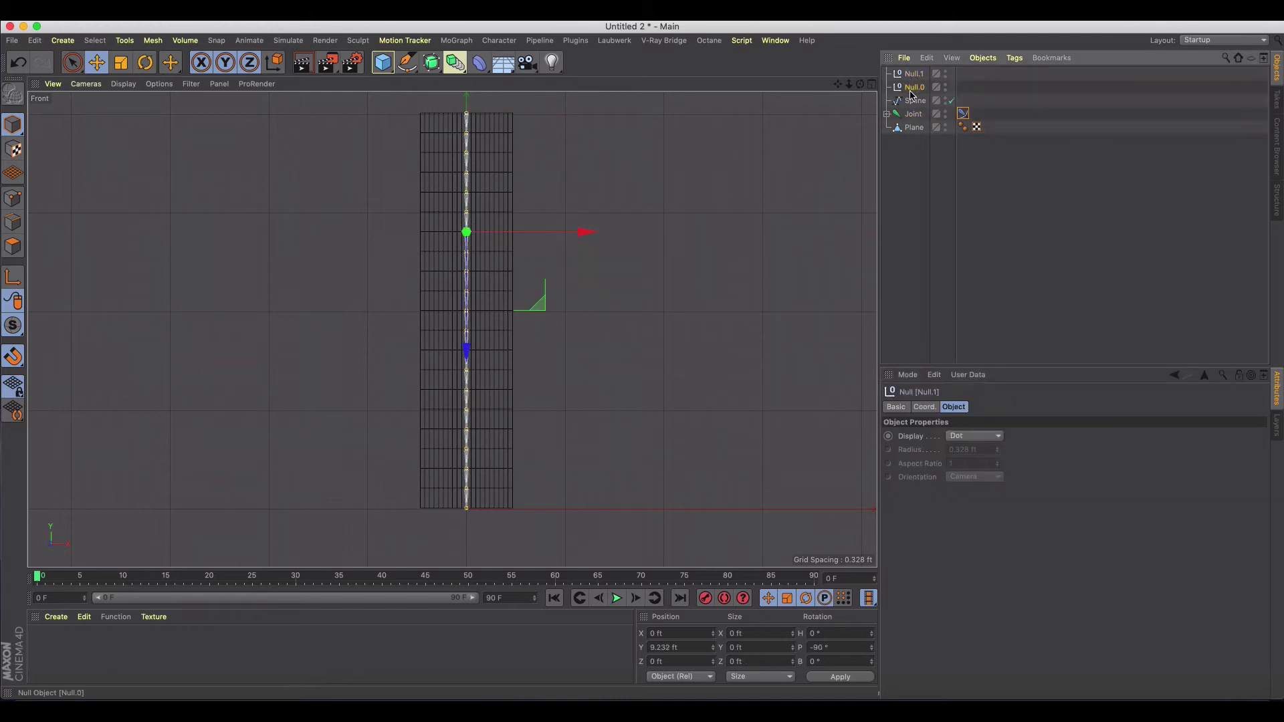
{"action": "left_click", "coordinate": [913, 115]}
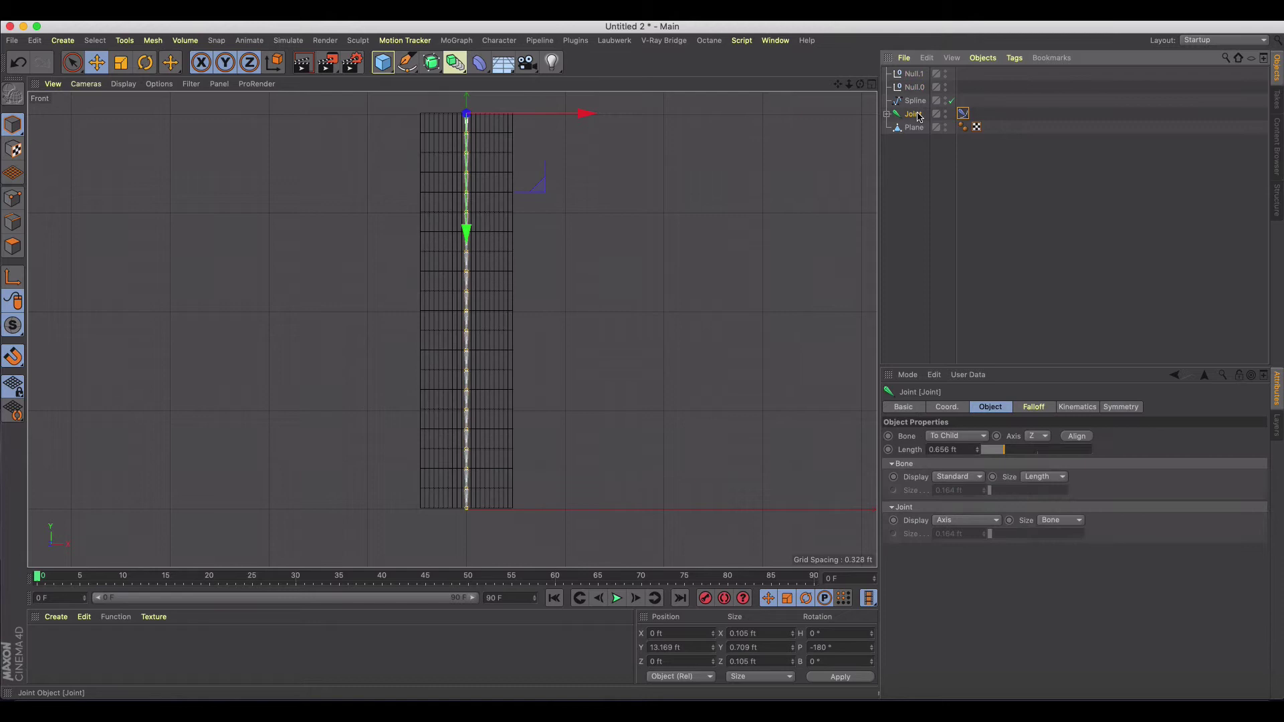
{"action": "left_click", "coordinate": [962, 113]}
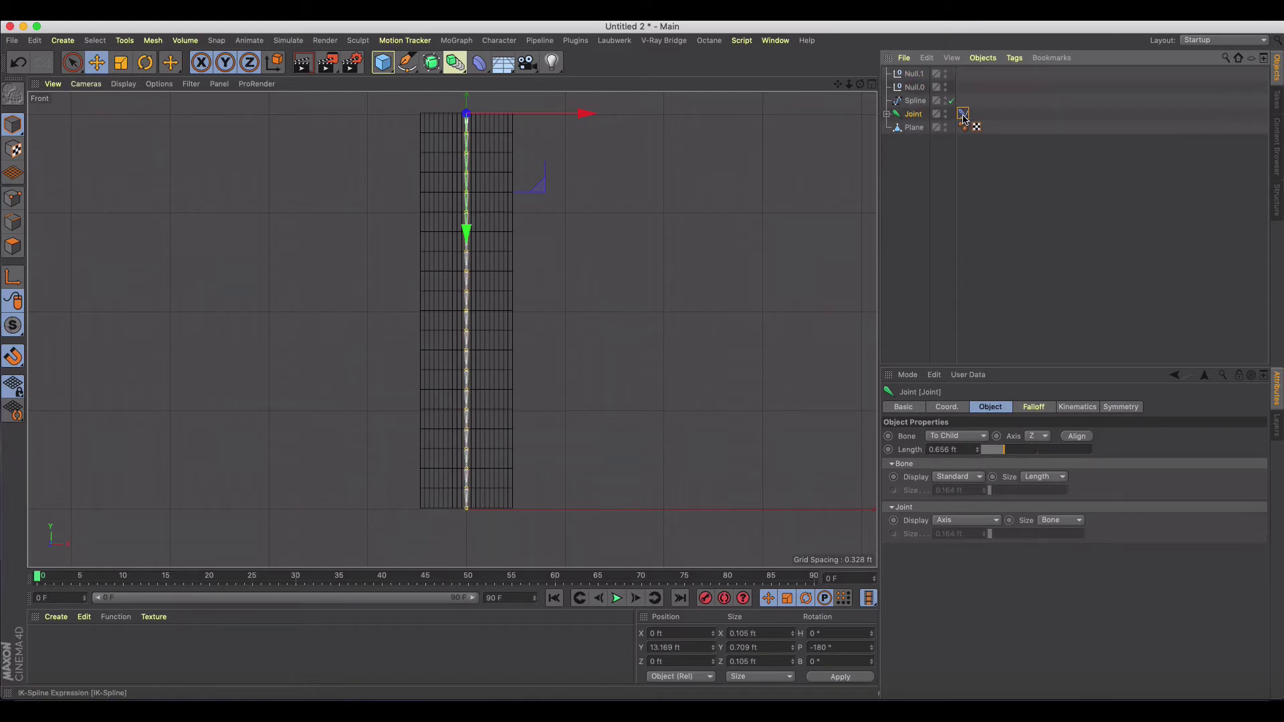
- Add two more handles, Null.2 and Null.3, checking the nulls' positions
{"action": "left_click", "coordinate": [957, 437]}
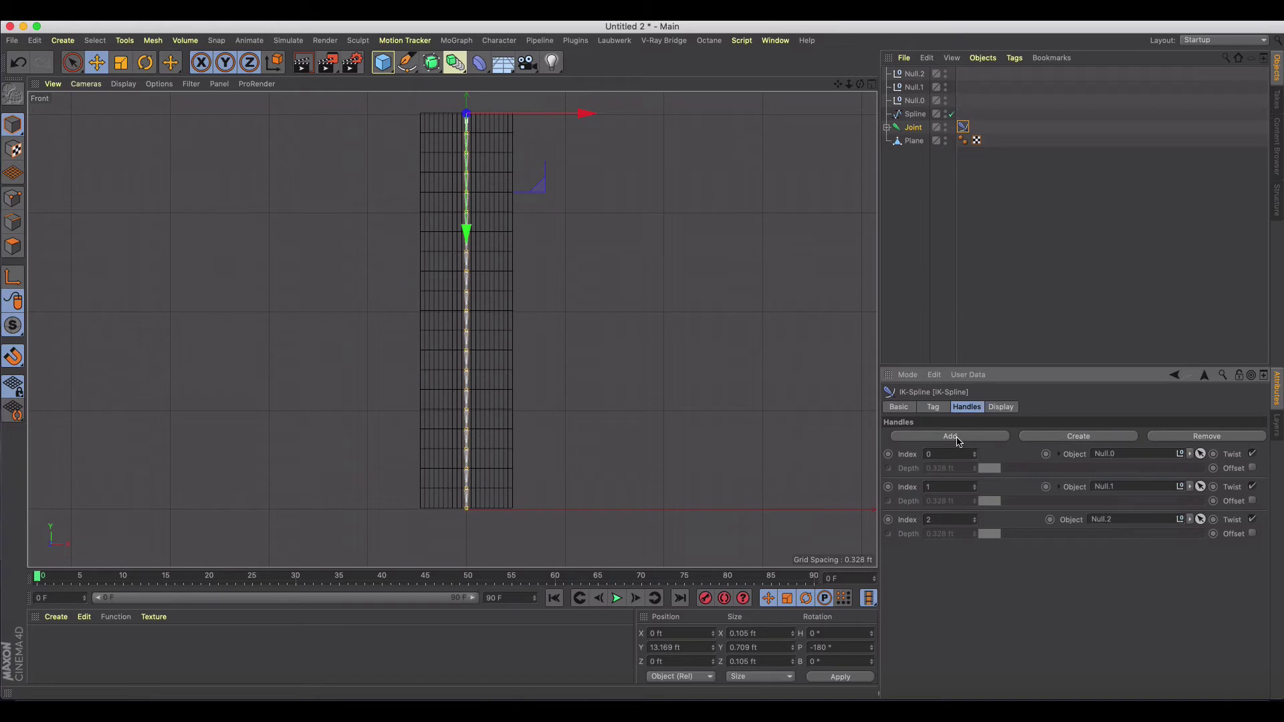
{"action": "left_click", "coordinate": [913, 101]}
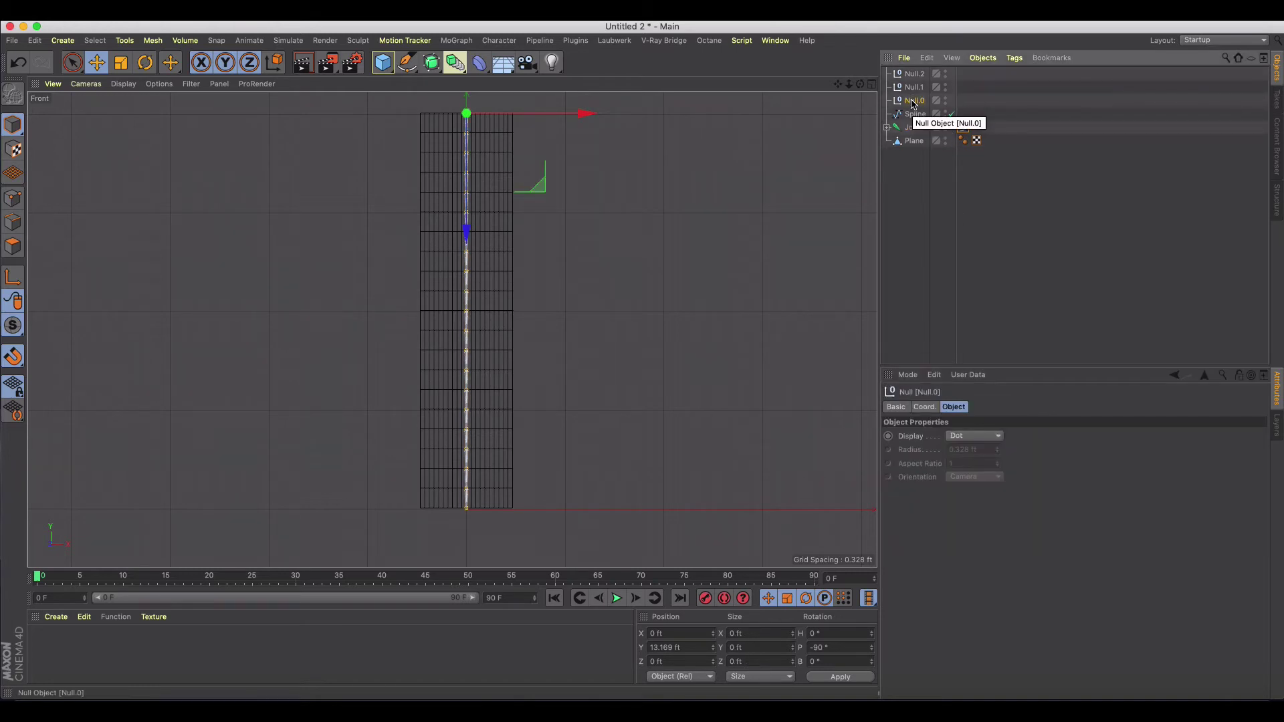
{"action": "left_click", "coordinate": [913, 74]}
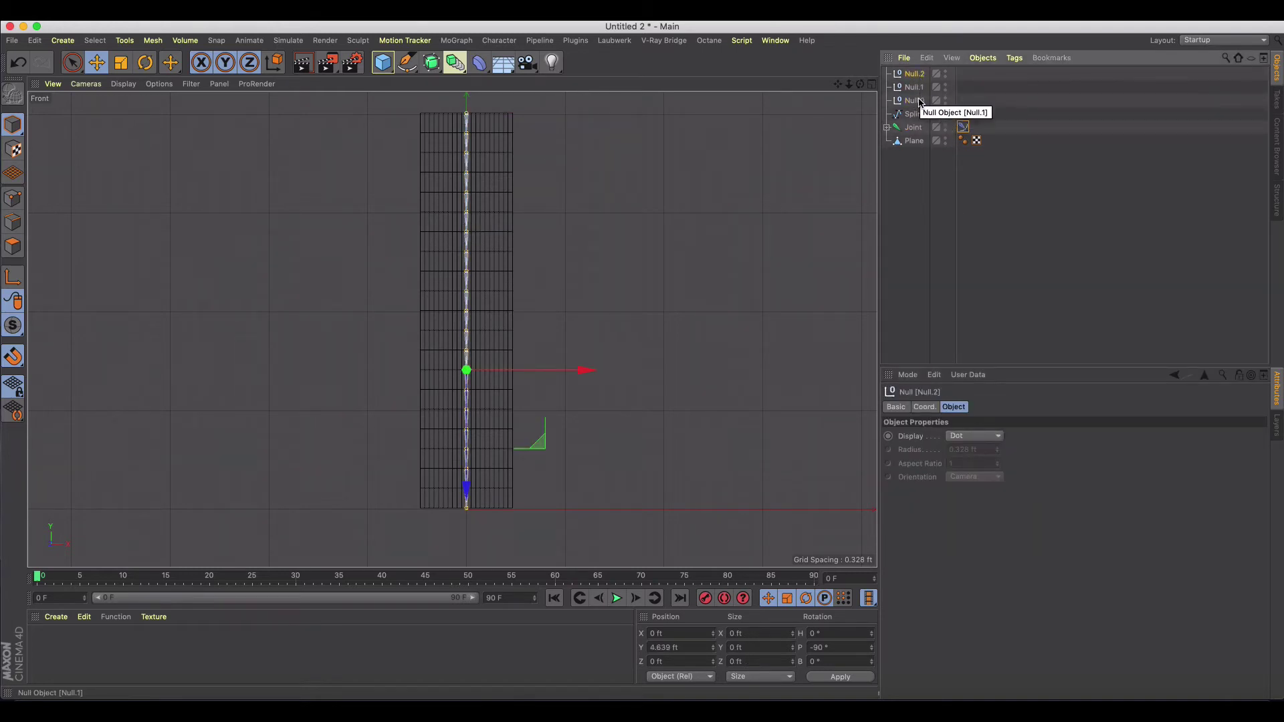
{"action": "left_click", "coordinate": [919, 129]}
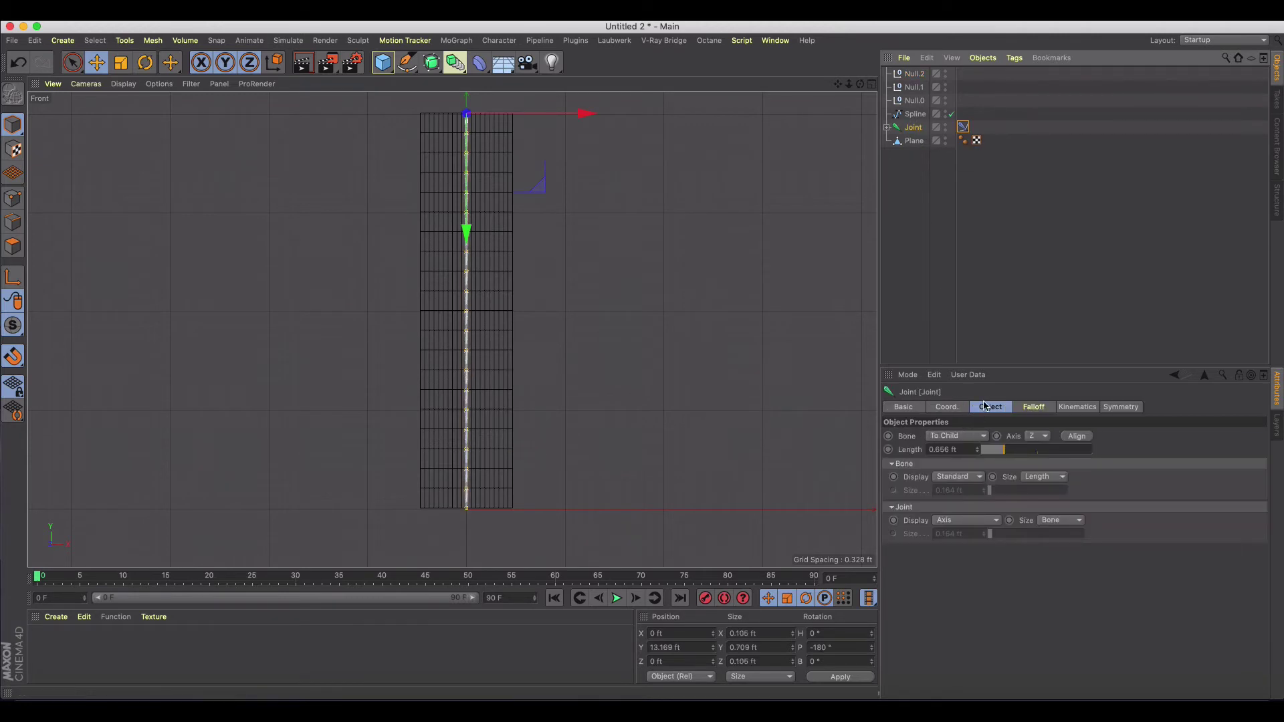
{"action": "left_click", "coordinate": [969, 438]}
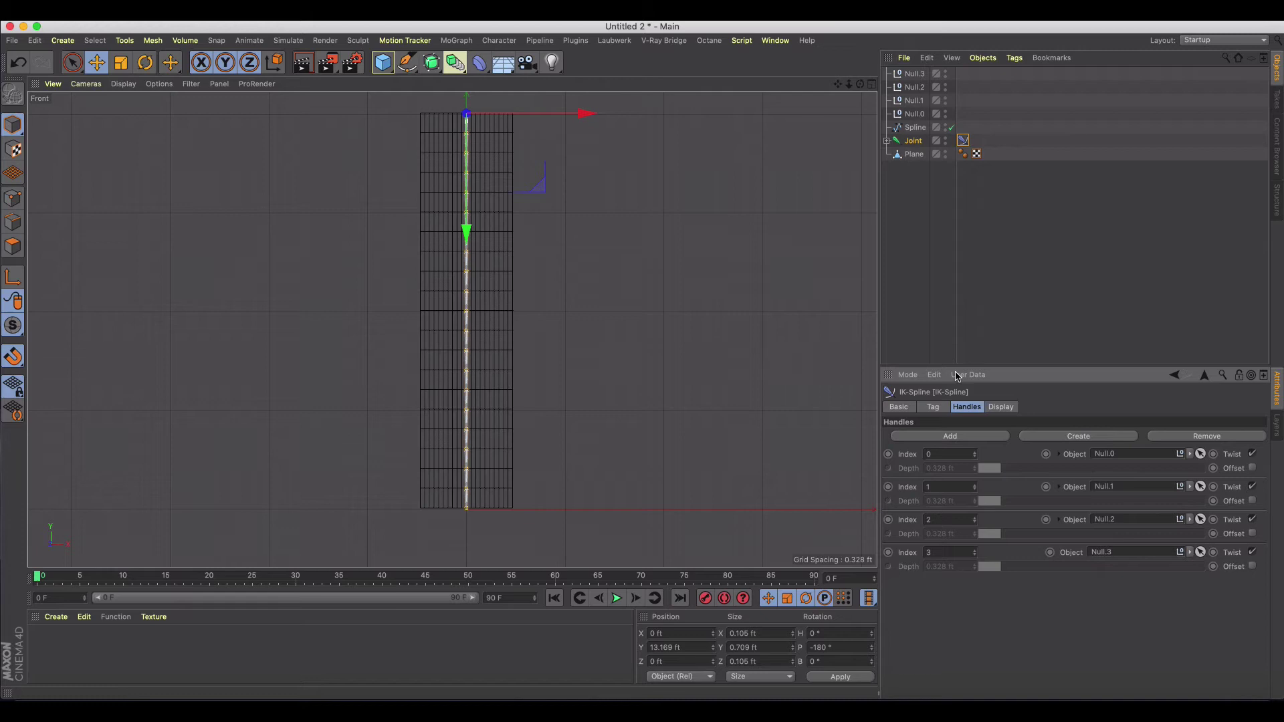
- Test-bend the chain by moving Null.3 and Null.1 sideways, undoing each move
{"action": "left_click", "coordinate": [913, 73]}
{"action": "left_click_drag", "start_coordinate": [584, 507], "coordinate": [705, 508]}
{"action": "key", "text": "ctrl+z"}
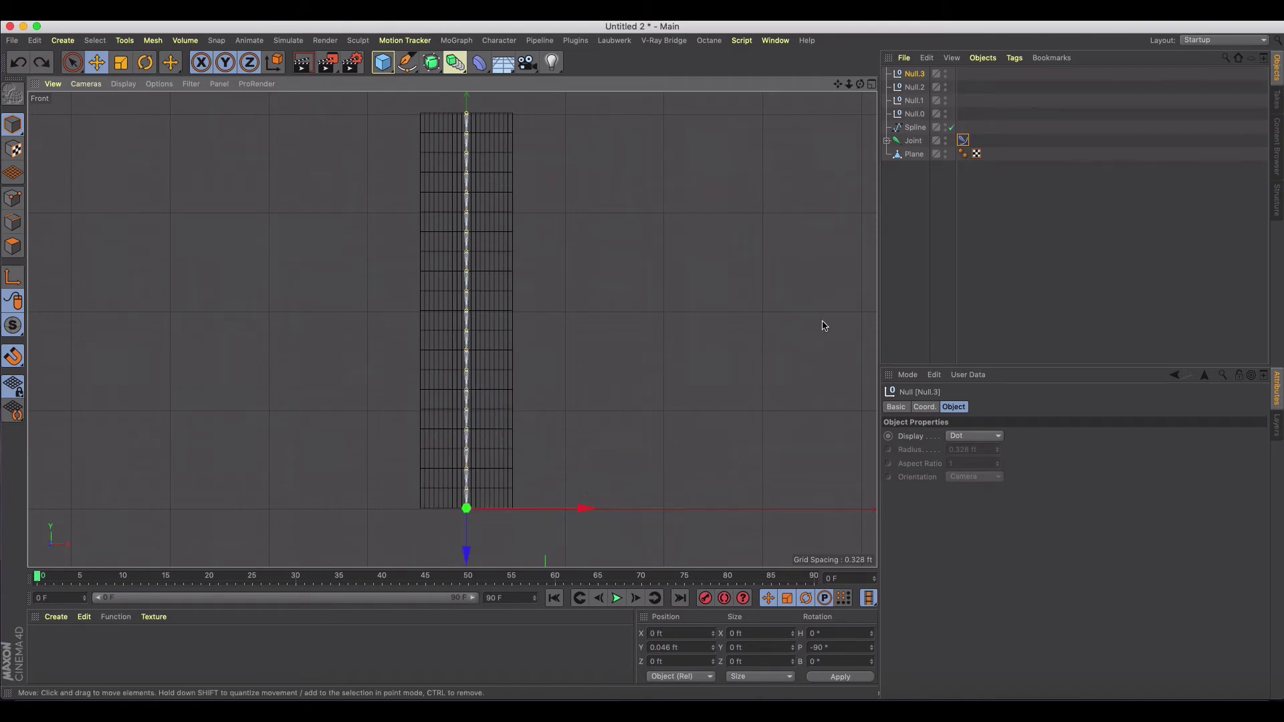
{"action": "key", "text": "ctrl+z"}
{"action": "left_click_drag", "start_coordinate": [577, 233], "coordinate": [676, 247]}
{"action": "key", "text": "ctrl+z"}
- Change the Spline object's type to B-Spline
{"action": "left_click", "coordinate": [914, 127]}
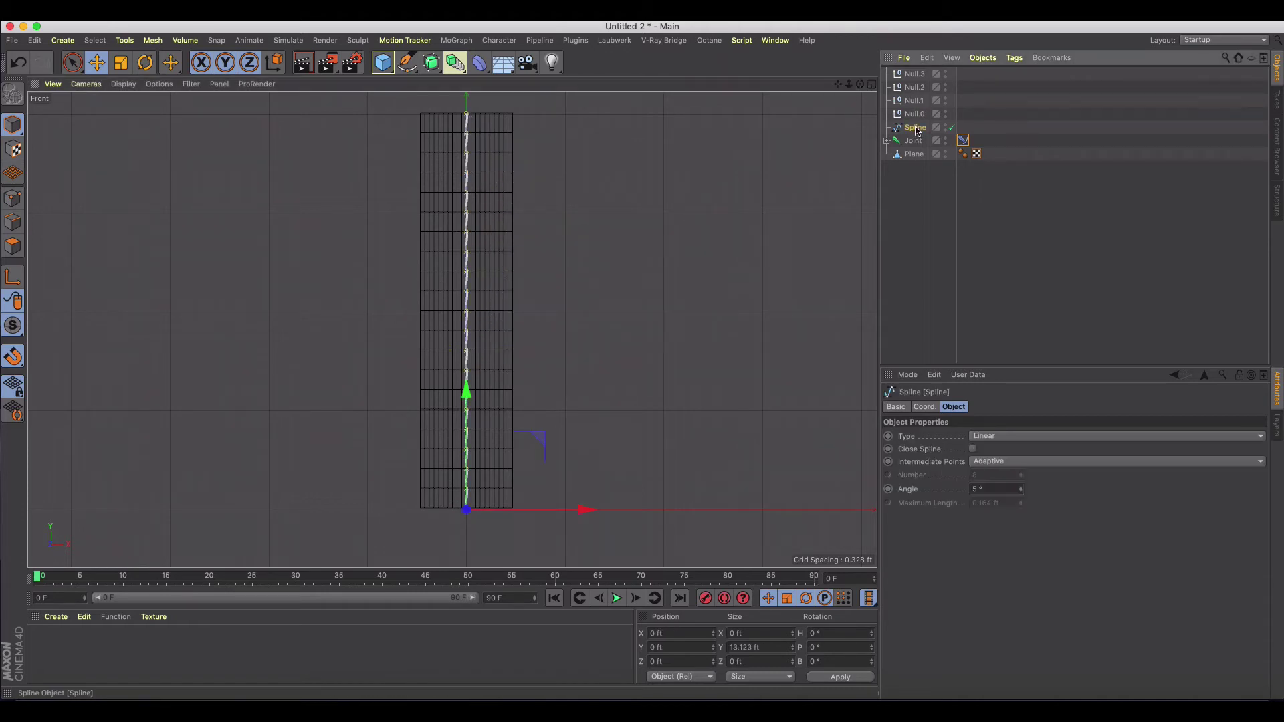
{"action": "left_click", "coordinate": [990, 437]}
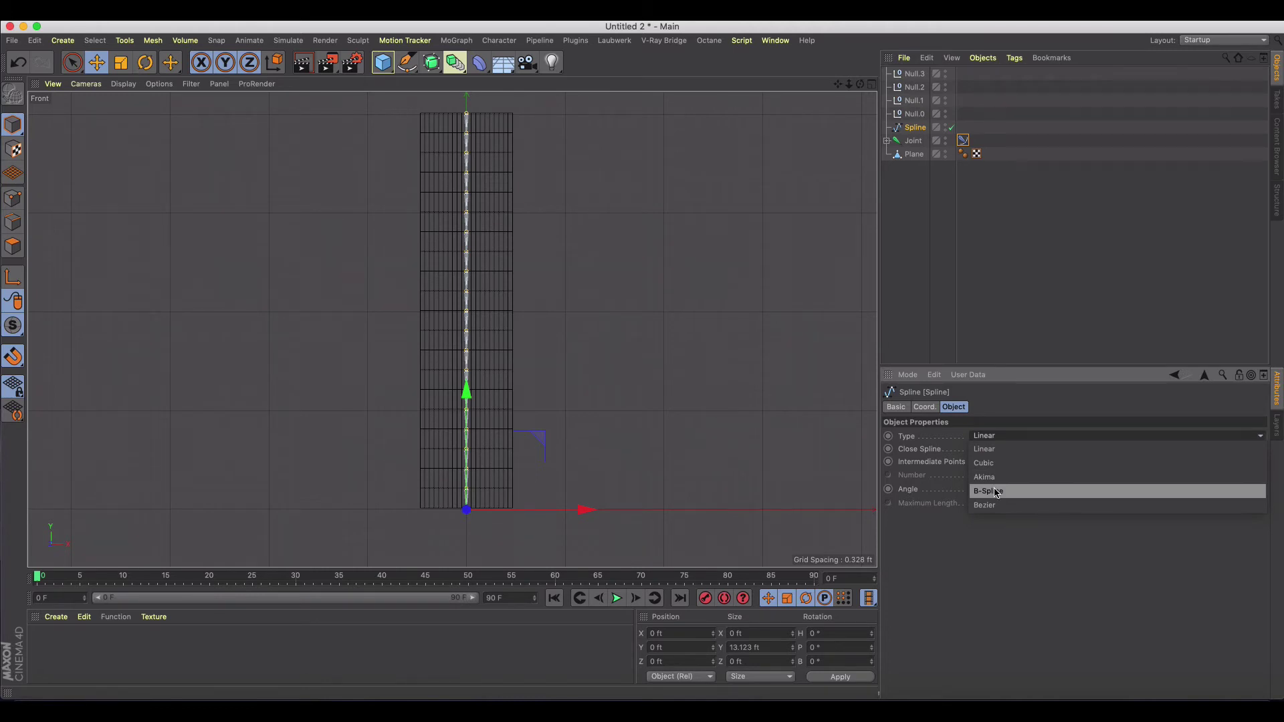
{"action": "left_click", "coordinate": [996, 493]}
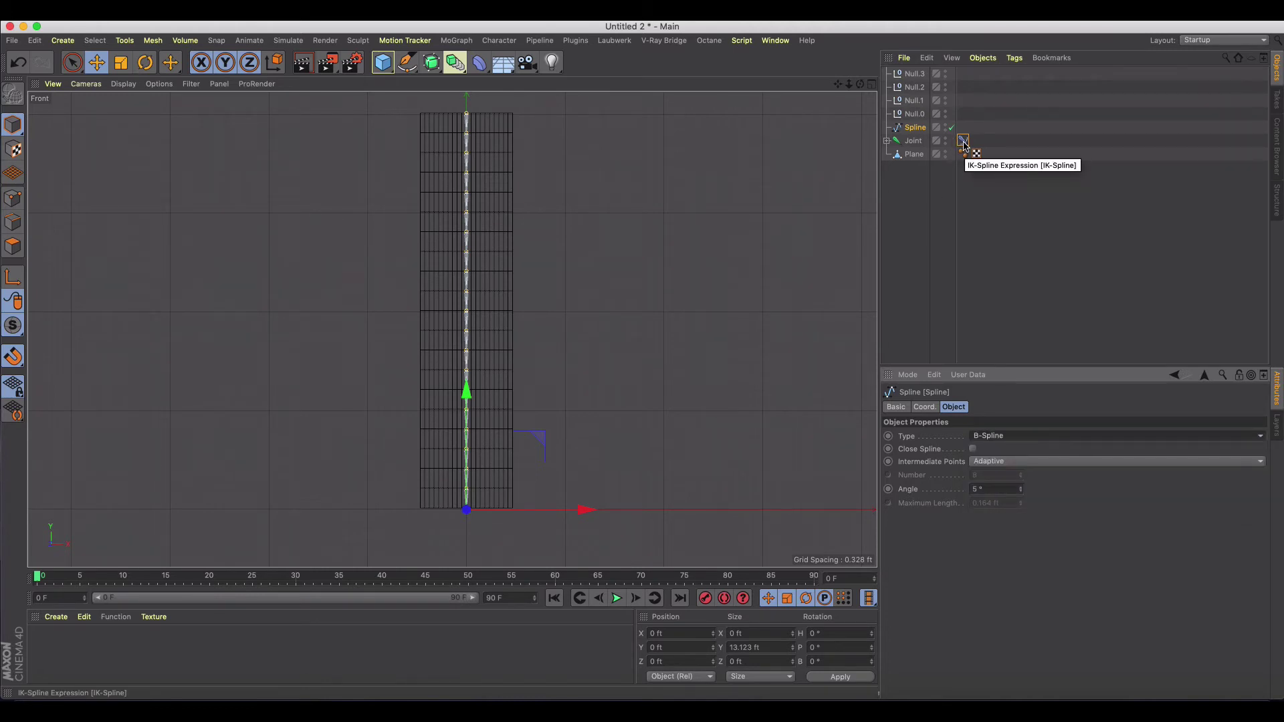
- Drag Null.1 sideways to test the smooth bend, then undo back to X 0 ft
{"action": "left_click", "coordinate": [914, 100]}
{"action": "left_click_drag", "start_coordinate": [588, 232], "coordinate": [688, 241]}
{"action": "key", "text": "ctrl+z"}
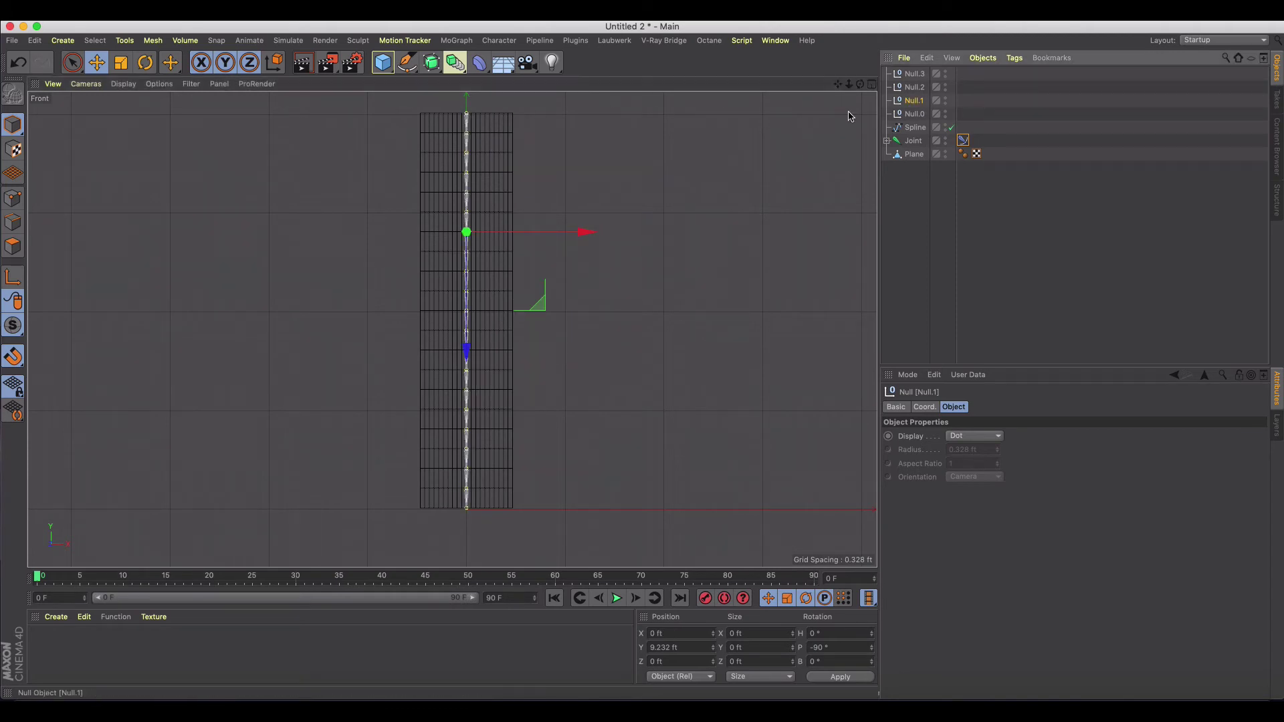
{"action": "left_click_drag", "start_coordinate": [586, 231], "coordinate": [633, 235]}
{"action": "key", "text": "super+z"}
{"action": "key", "text": "super+z"}
- Select the whole joint chain from Joint to Joint.20 together with the Plane
{"action": "left_click", "coordinate": [871, 83]}
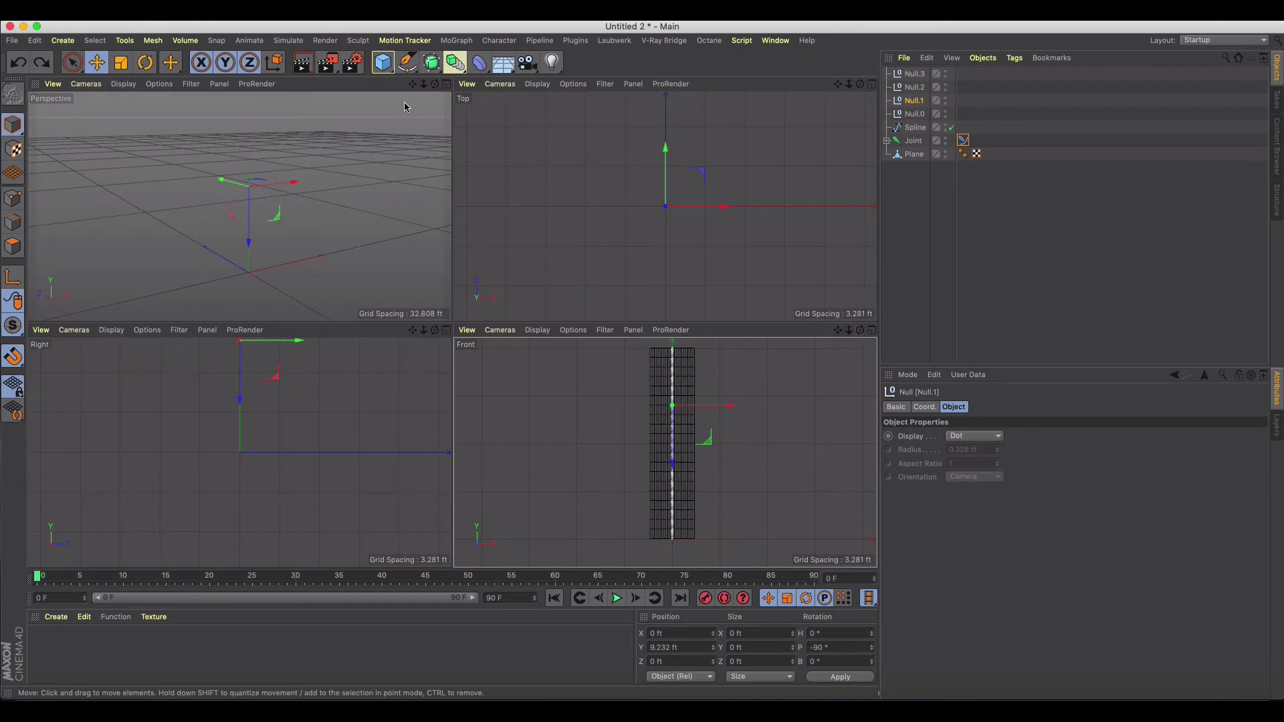
{"action": "left_click", "coordinate": [446, 84]}
{"action": "scroll", "coordinate": [525, 272], "scroll_direction": "up", "scroll_amount": 3}
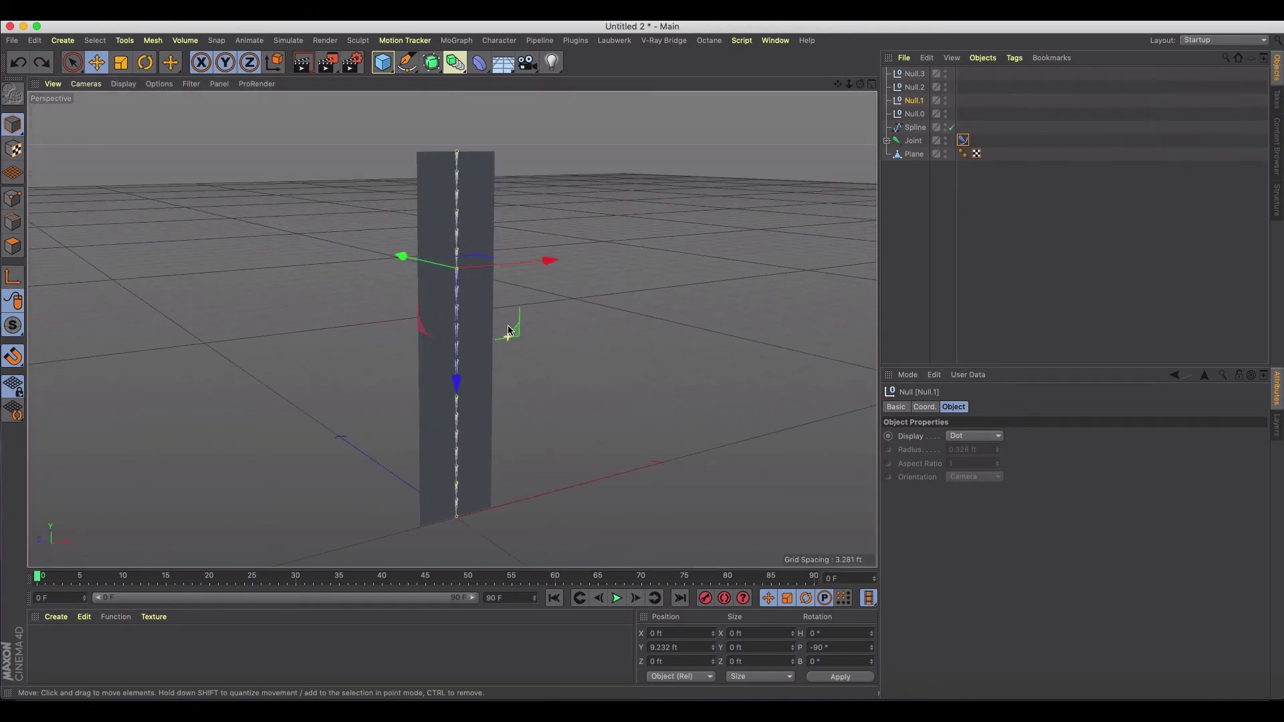
{"action": "left_click", "coordinate": [886, 140]}
{"action": "left_click", "coordinate": [915, 142]}
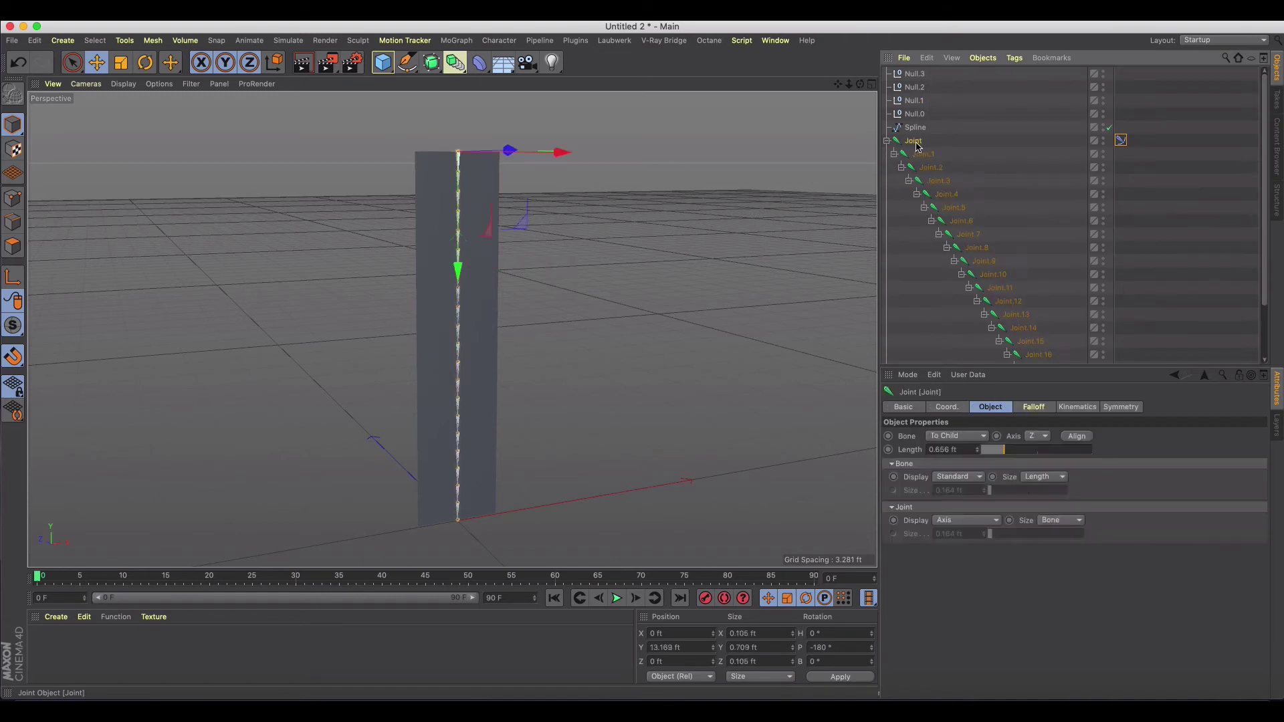
{"action": "scroll", "coordinate": [941, 168], "scroll_direction": "down", "scroll_amount": 3}
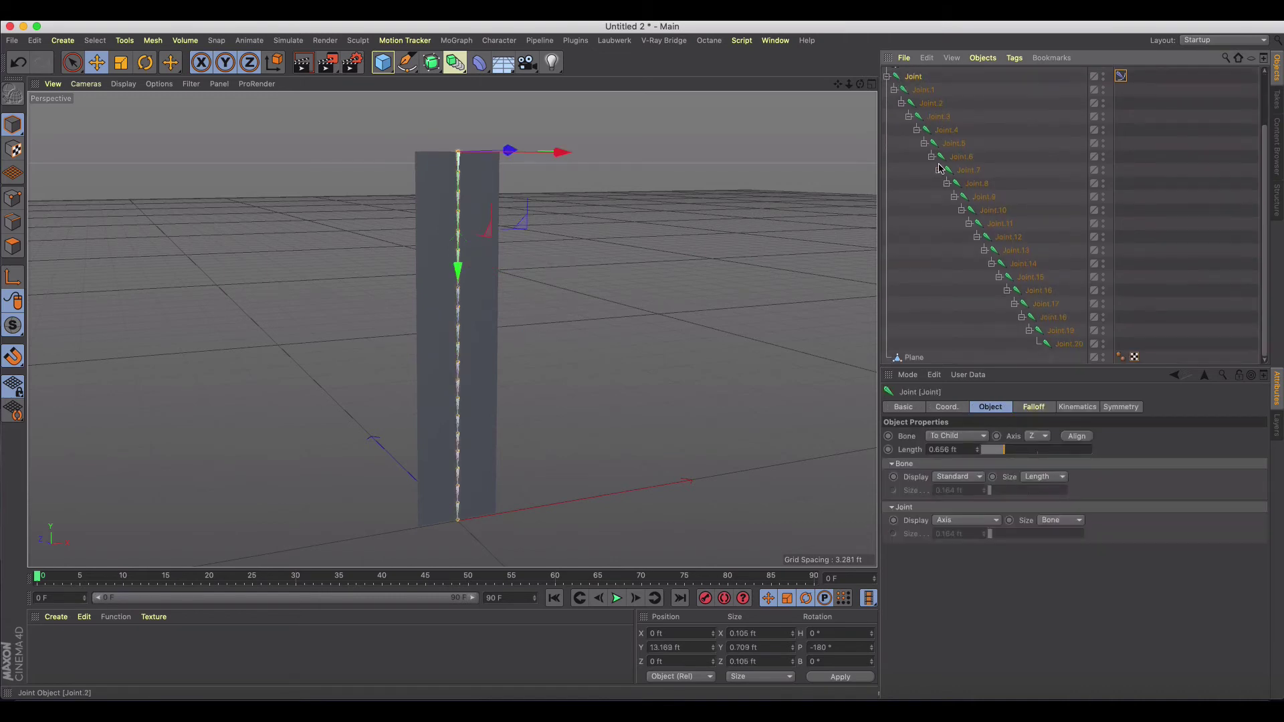
{"action": "left_click", "coordinate": [1068, 344], "text": "shift"}
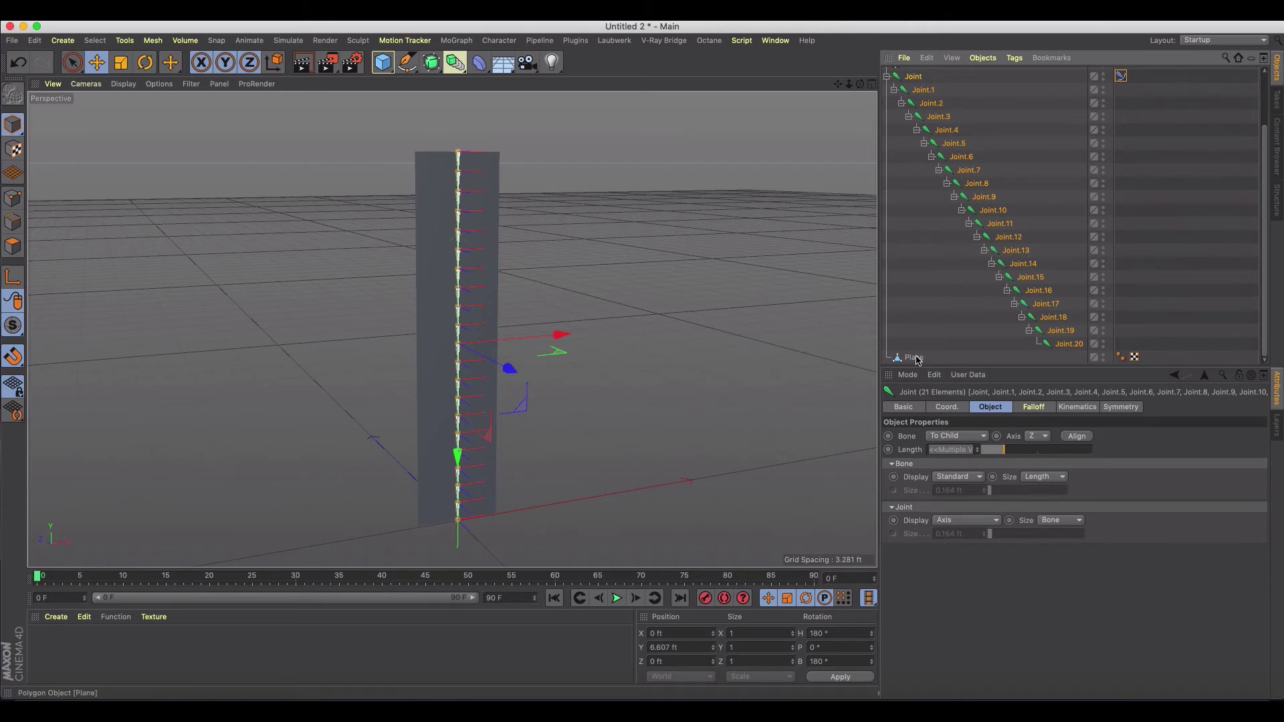
{"action": "left_click", "coordinate": [913, 357], "text": "shift"}
- Bind the Plane to the joints via Character > Commands > Bind, adding a Weight tag
{"action": "left_click", "coordinate": [498, 40]}
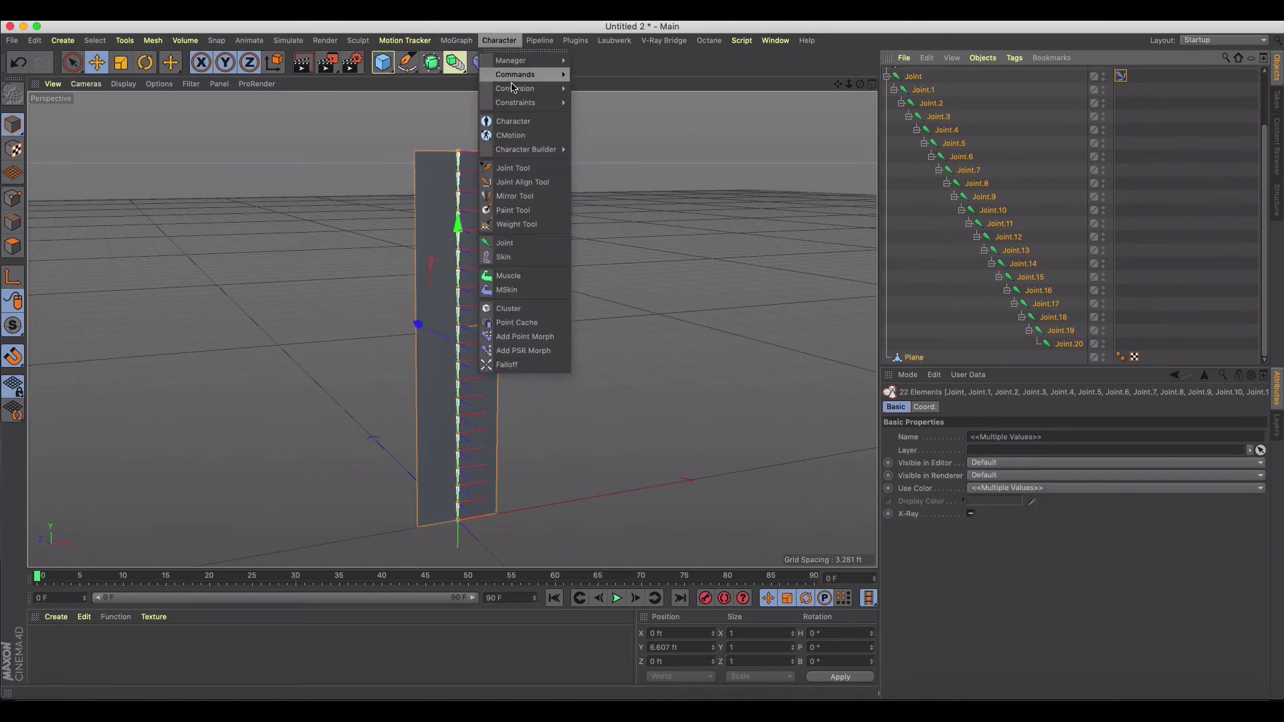
{"action": "mouse_move", "coordinate": [535, 74]}
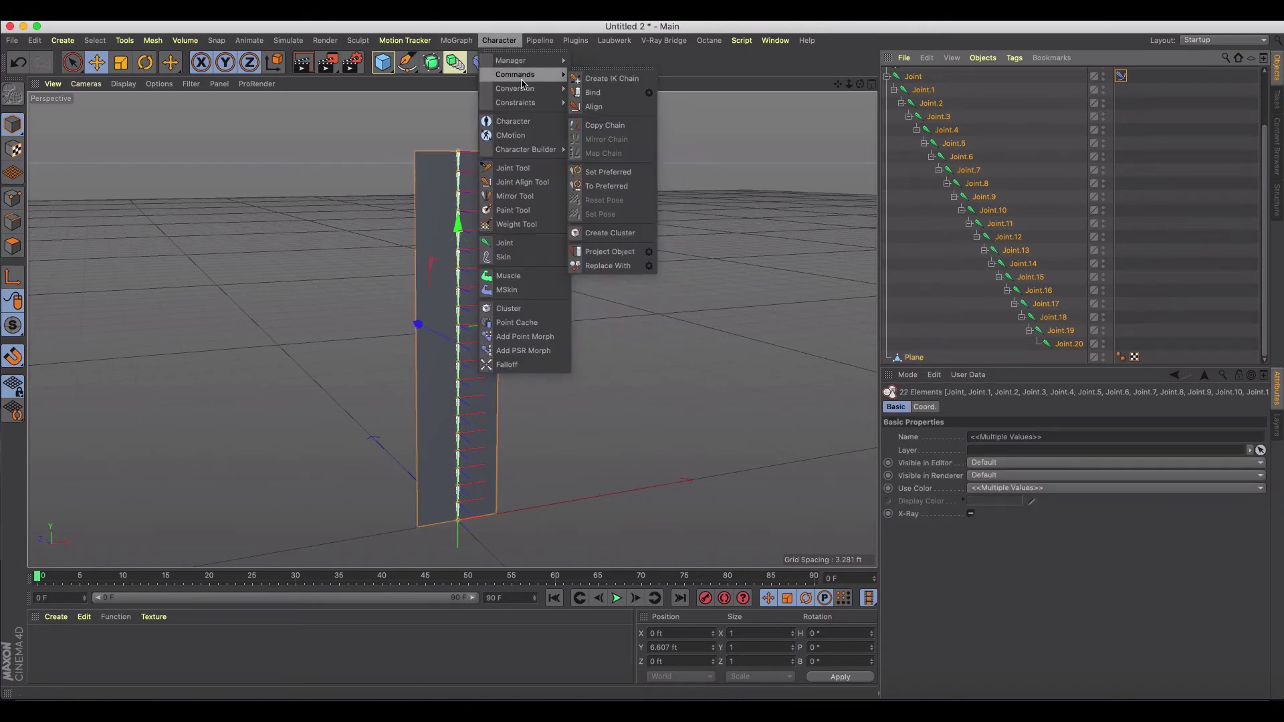
{"action": "left_click", "coordinate": [595, 92]}
{"action": "scroll", "coordinate": [897, 81], "scroll_direction": "up", "scroll_amount": 3}
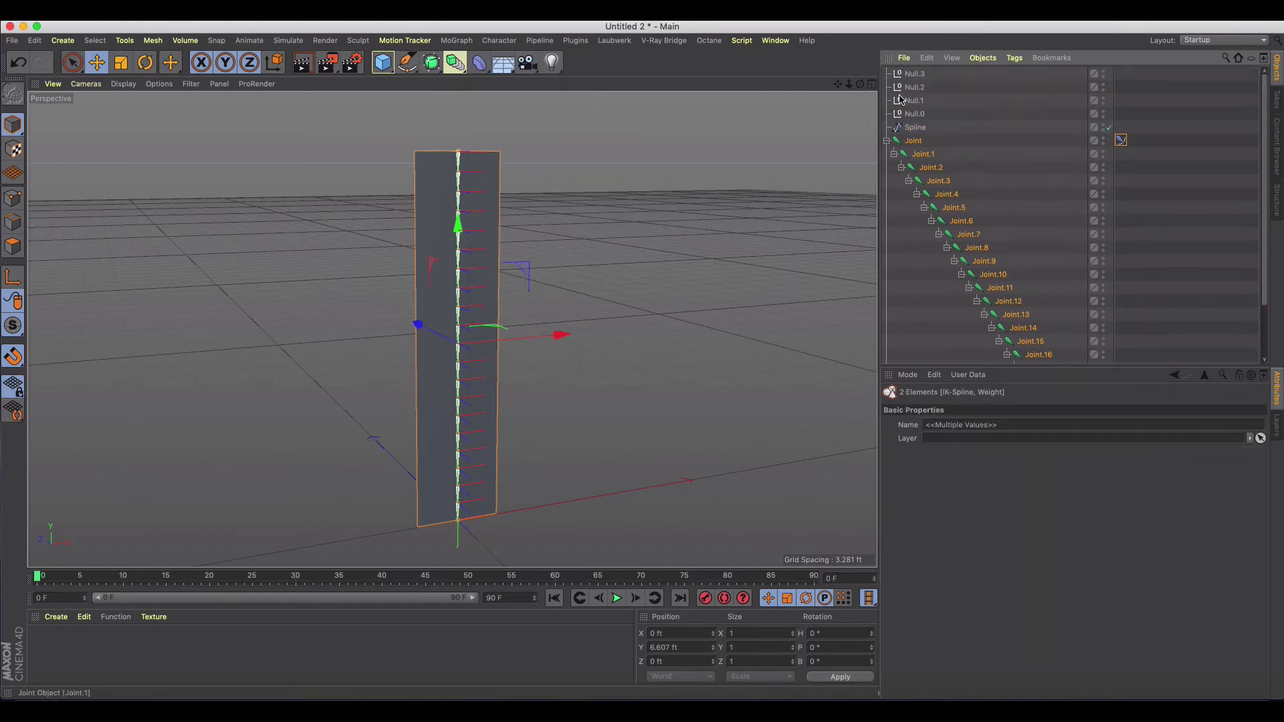
{"action": "left_click", "coordinate": [886, 140]}
{"action": "left_click", "coordinate": [926, 196]}
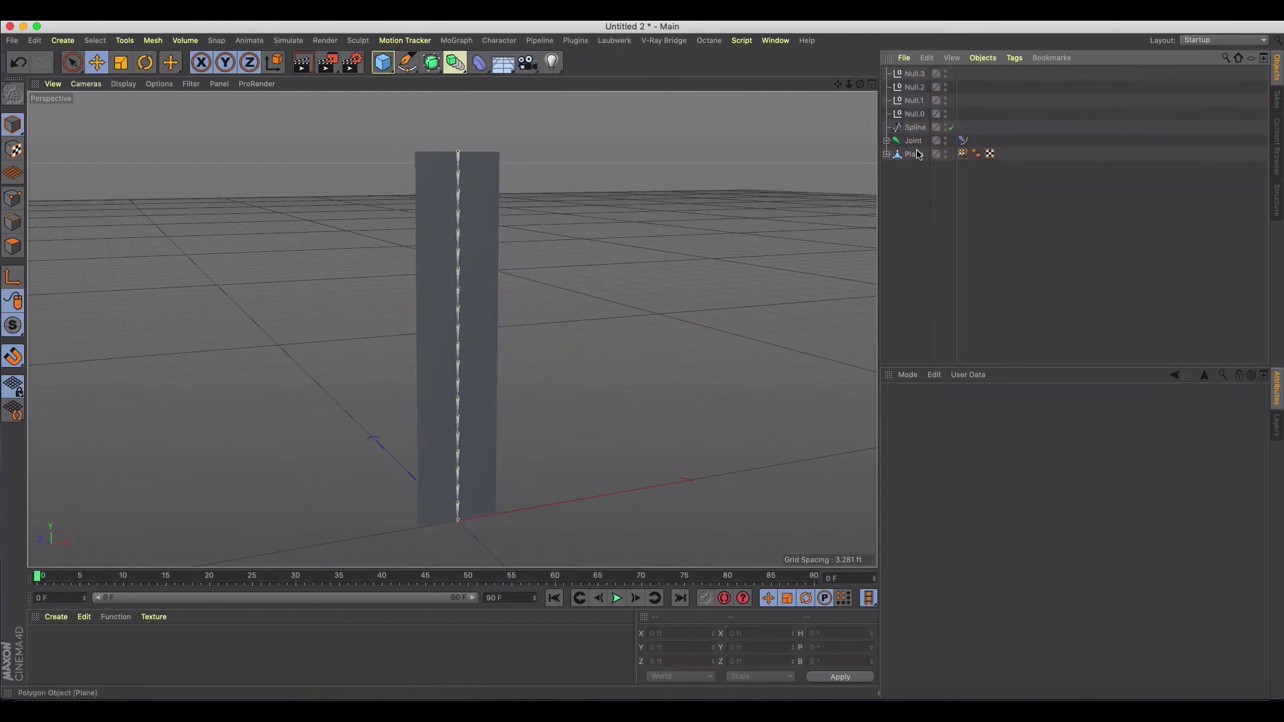
{"action": "left_click", "coordinate": [914, 100]}
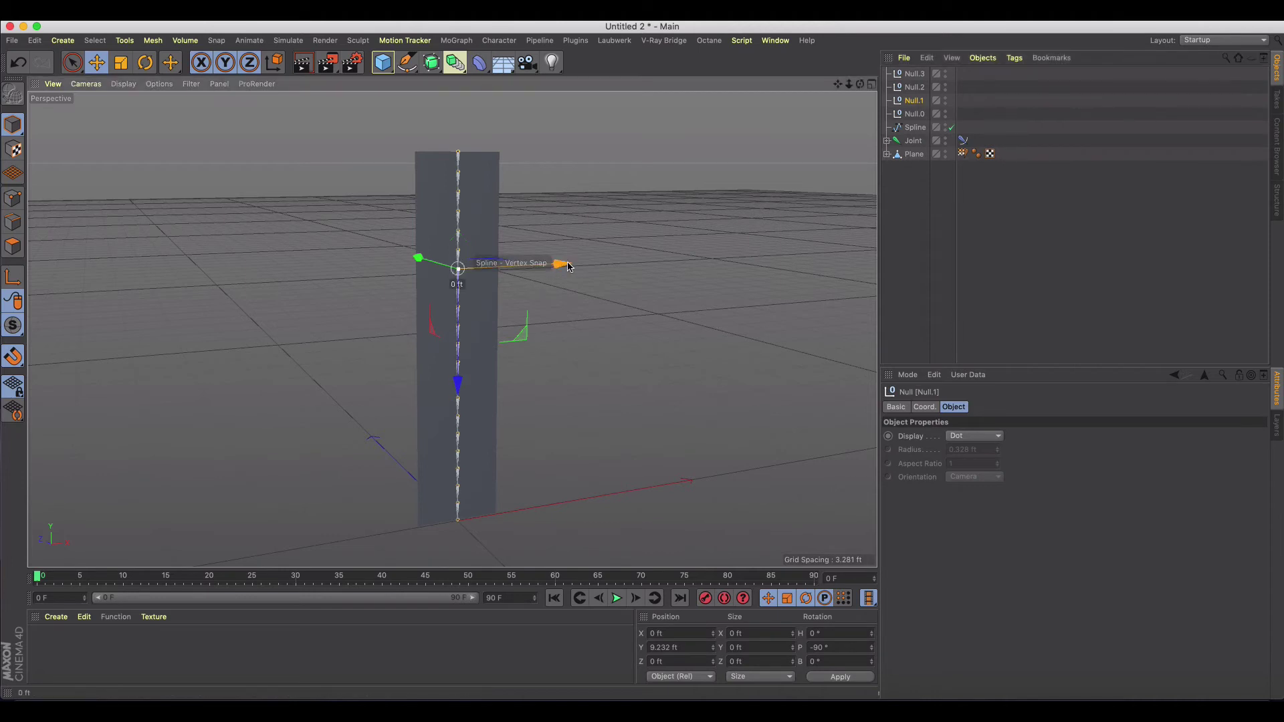
{"action": "left_click_drag", "start_coordinate": [560, 264], "coordinate": [661, 259]}
{"action": "left_click_drag", "start_coordinate": [555, 327], "coordinate": [554, 304], "text": "alt"}
{"action": "left_click_drag", "start_coordinate": [667, 269], "coordinate": [528, 267]}
{"action": "key", "text": "super+z"}
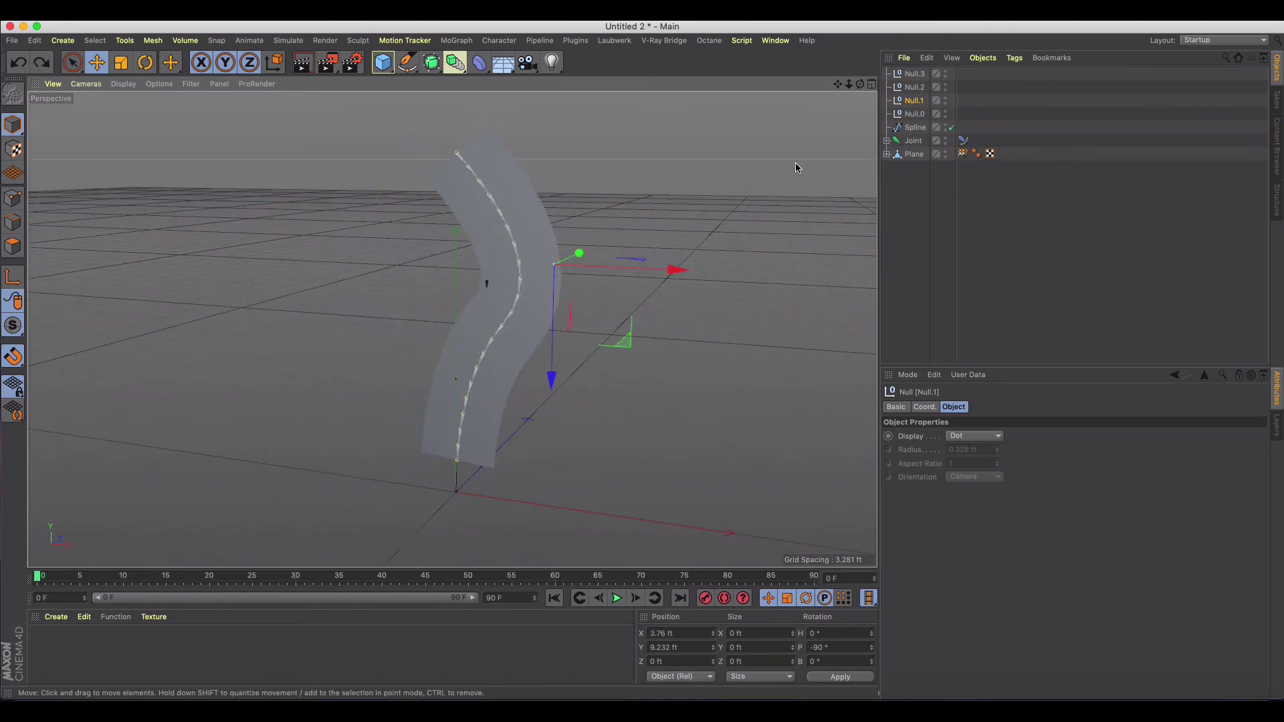
{"action": "key", "text": "super+z"}
{"action": "left_click", "coordinate": [912, 139]}
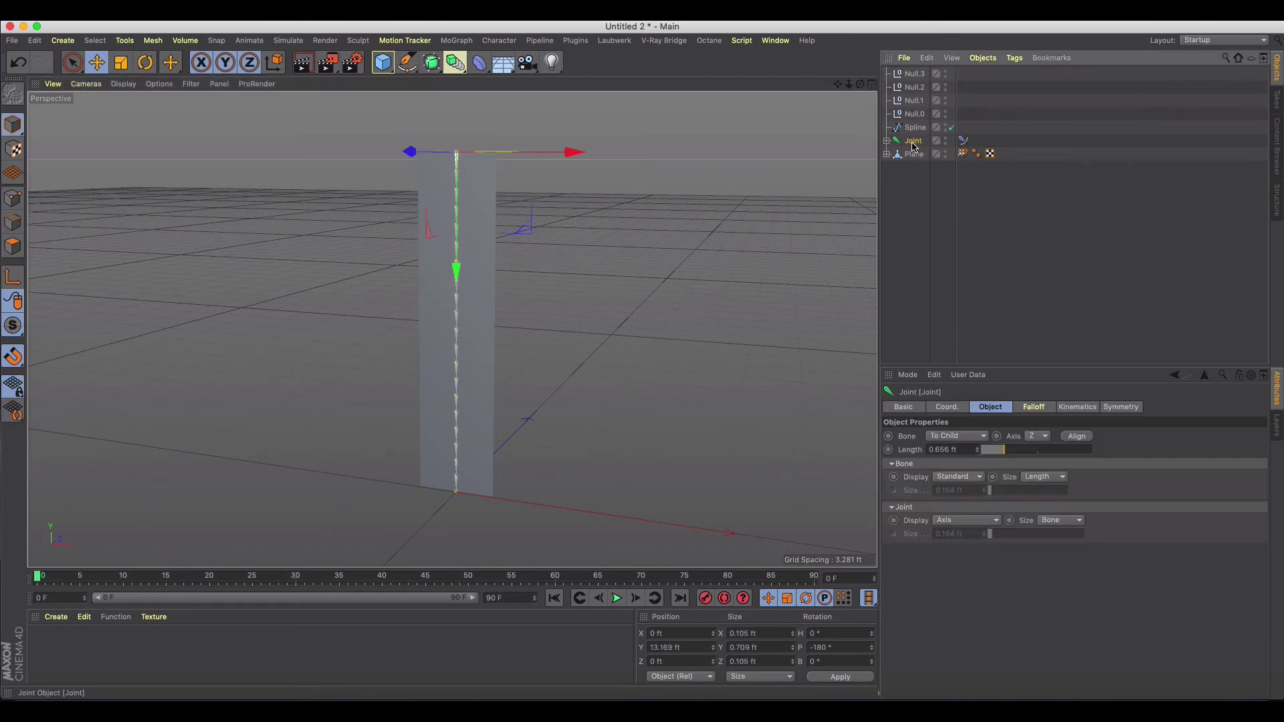
- Add a Subdivision Surface and place the Plane inside it
{"action": "left_click", "coordinate": [914, 153]}
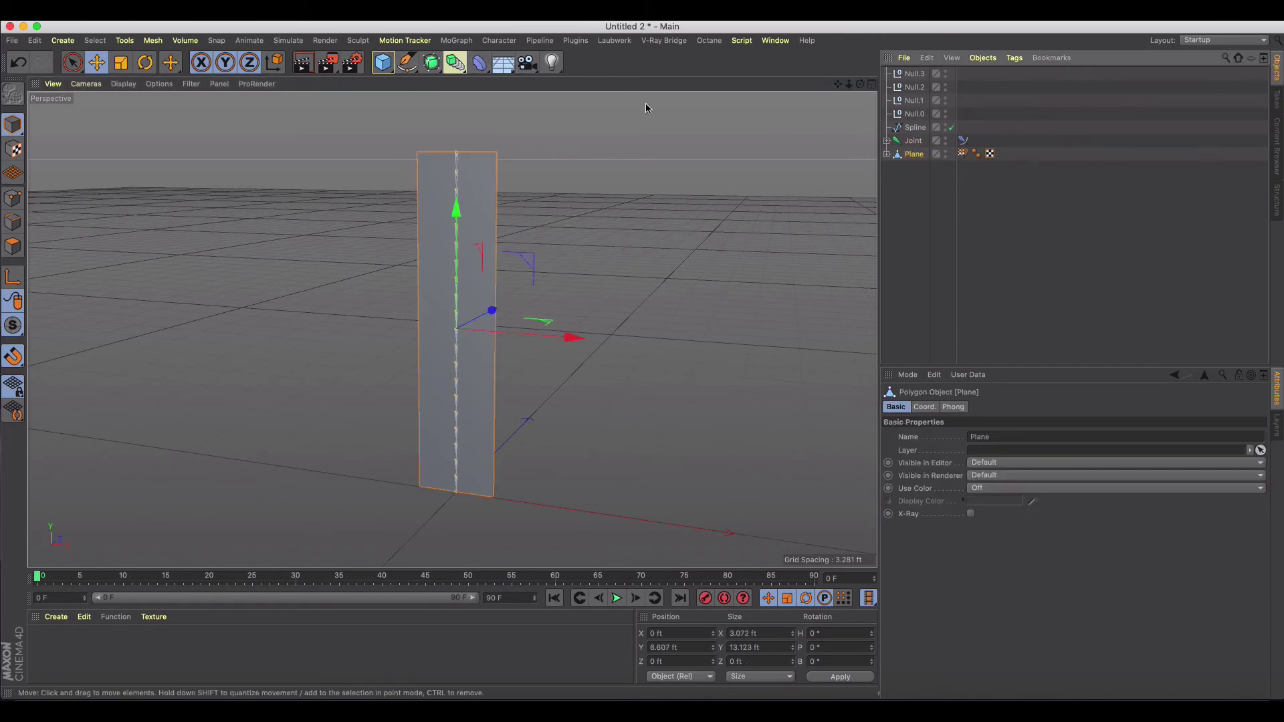
{"action": "left_click_drag", "start_coordinate": [431, 62], "coordinate": [542, 94]}
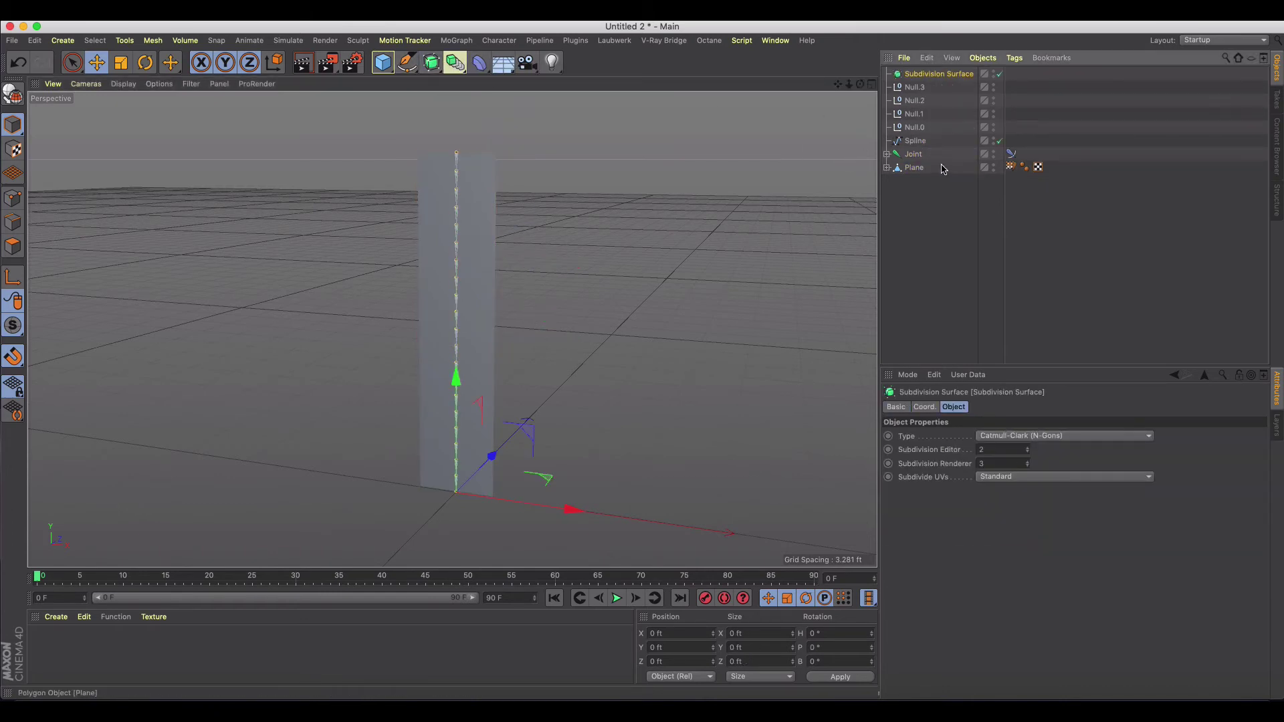
{"action": "left_click_drag", "start_coordinate": [917, 78], "coordinate": [919, 79]}
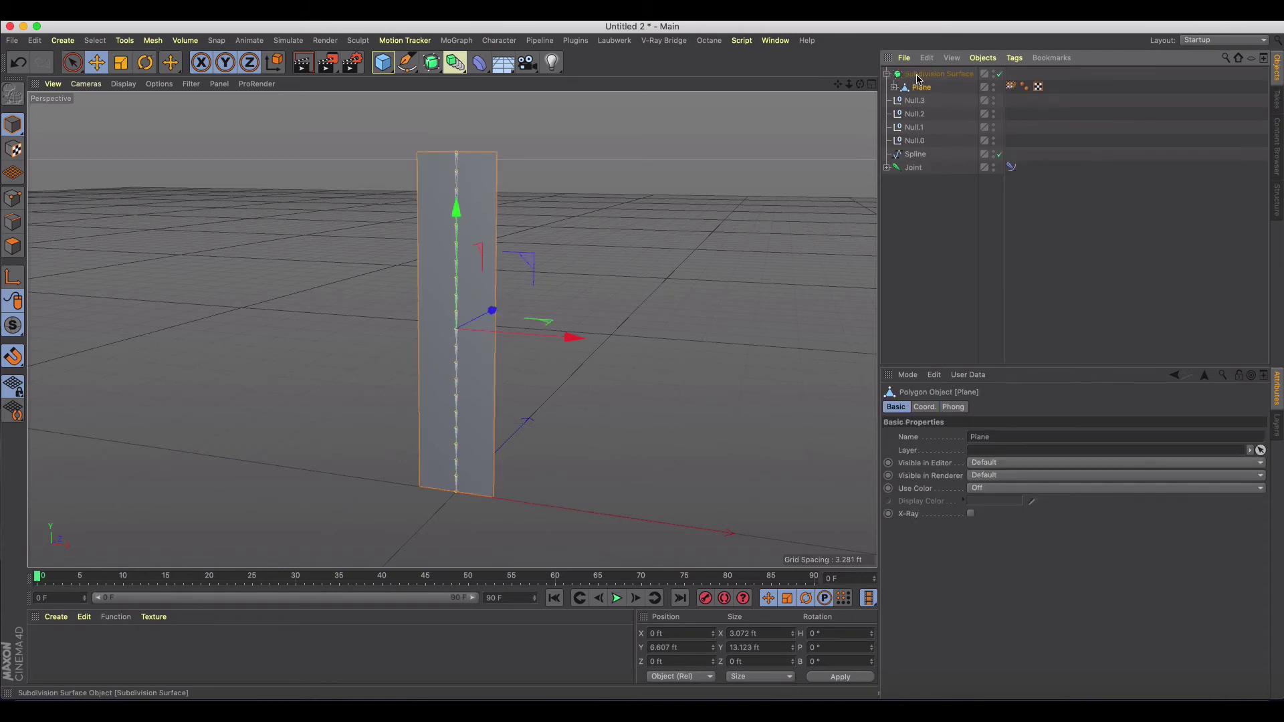
{"action": "left_click_drag", "start_coordinate": [599, 339], "coordinate": [605, 341]}
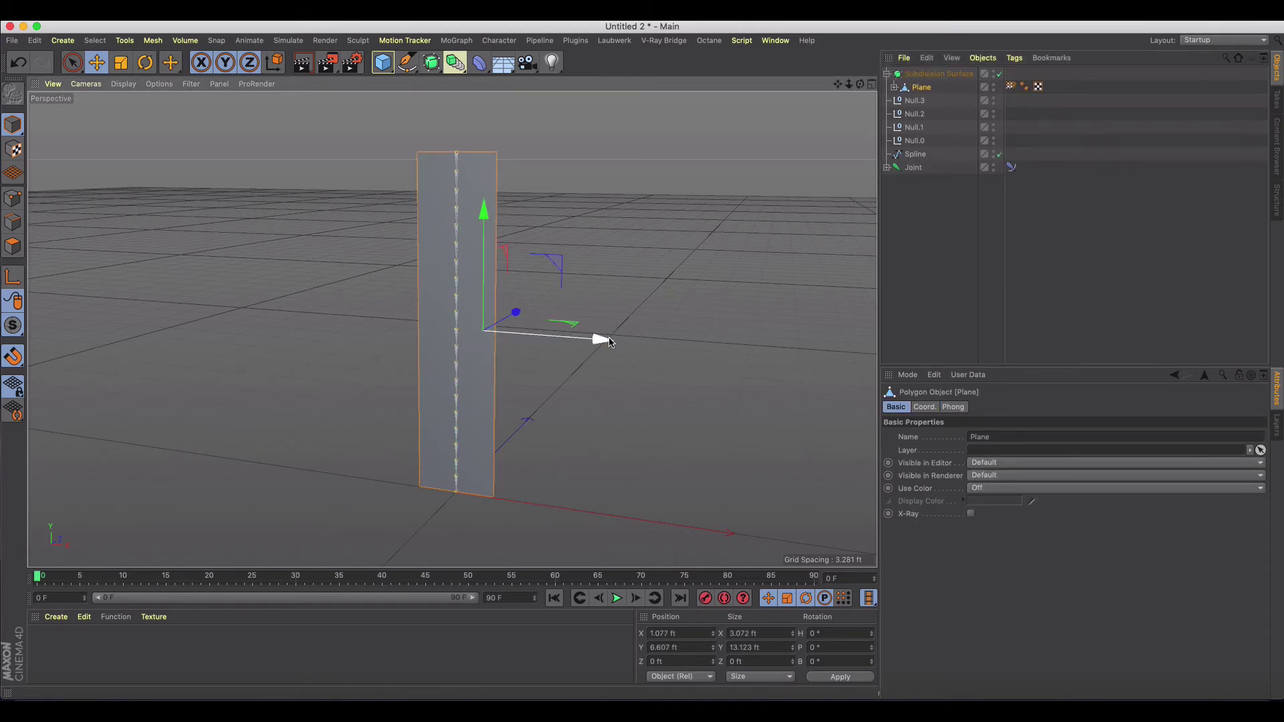
- Test-bend the plane by moving Null.2 sideways, then undo back to straight
{"action": "left_click", "coordinate": [913, 114]}
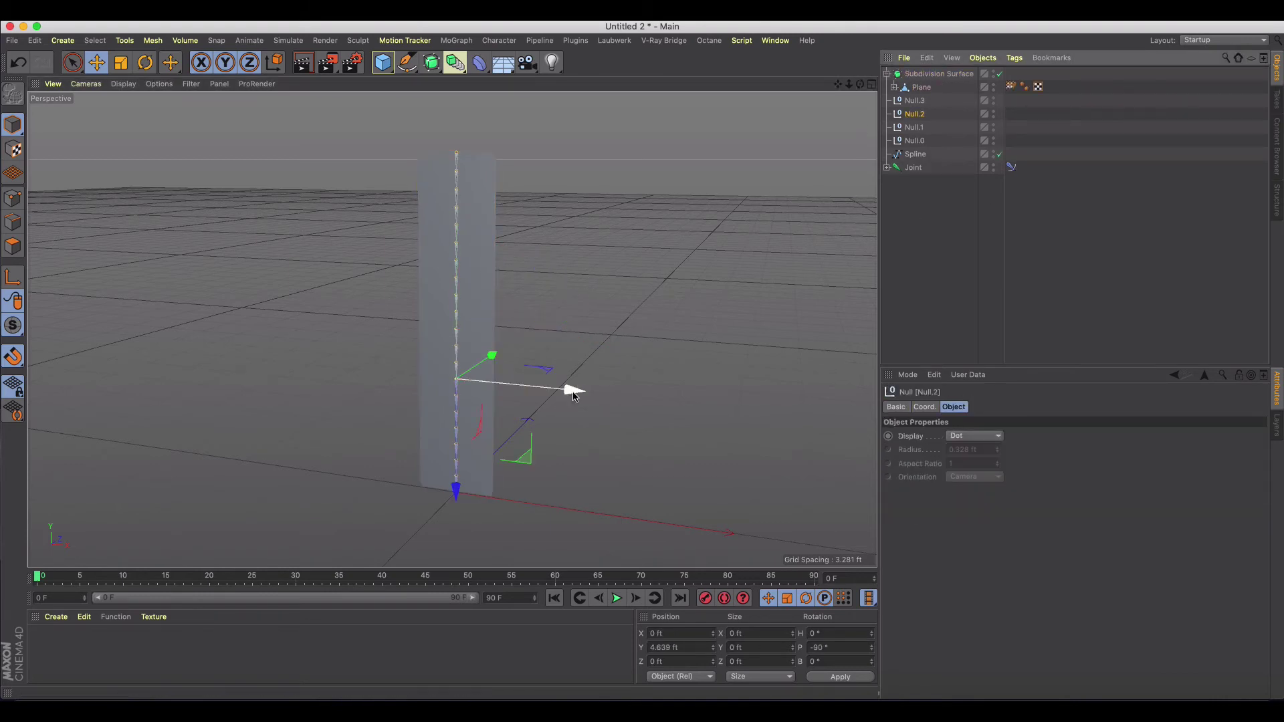
{"action": "left_click_drag", "start_coordinate": [573, 387], "coordinate": [634, 387]}
{"action": "key", "text": "ctrl+shift+z"}
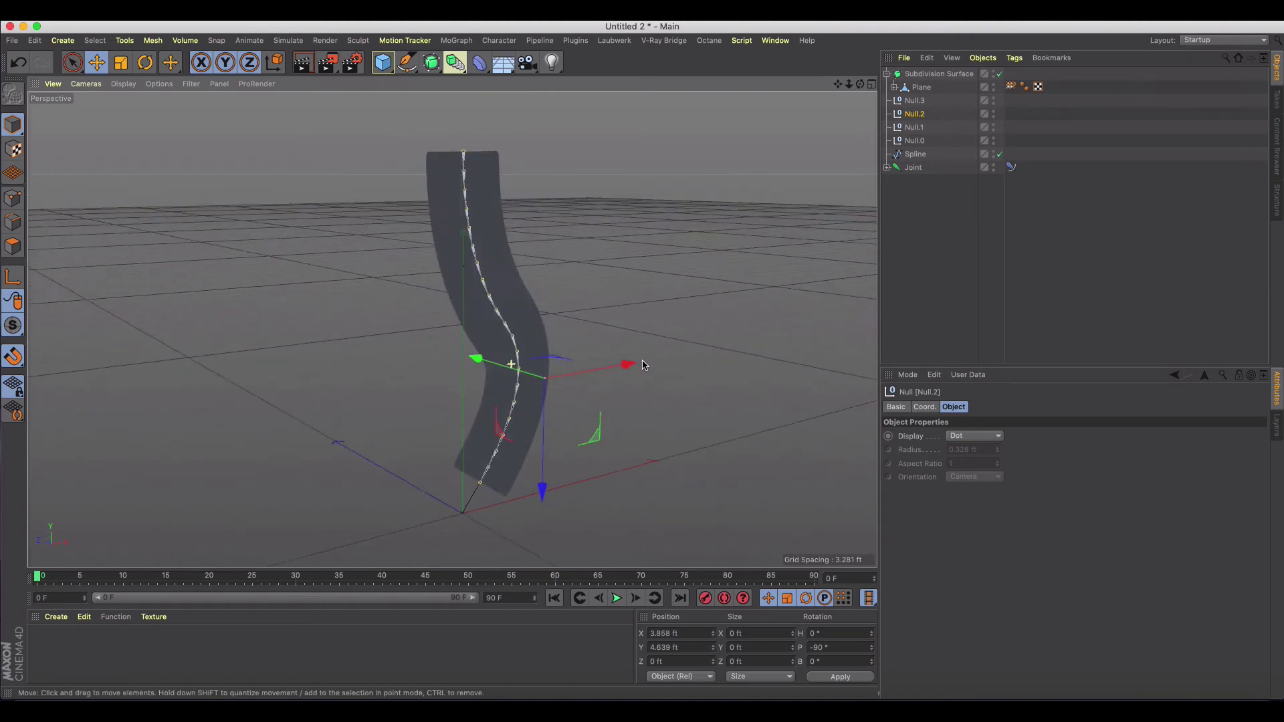
{"action": "key", "text": "ctrl+z"}
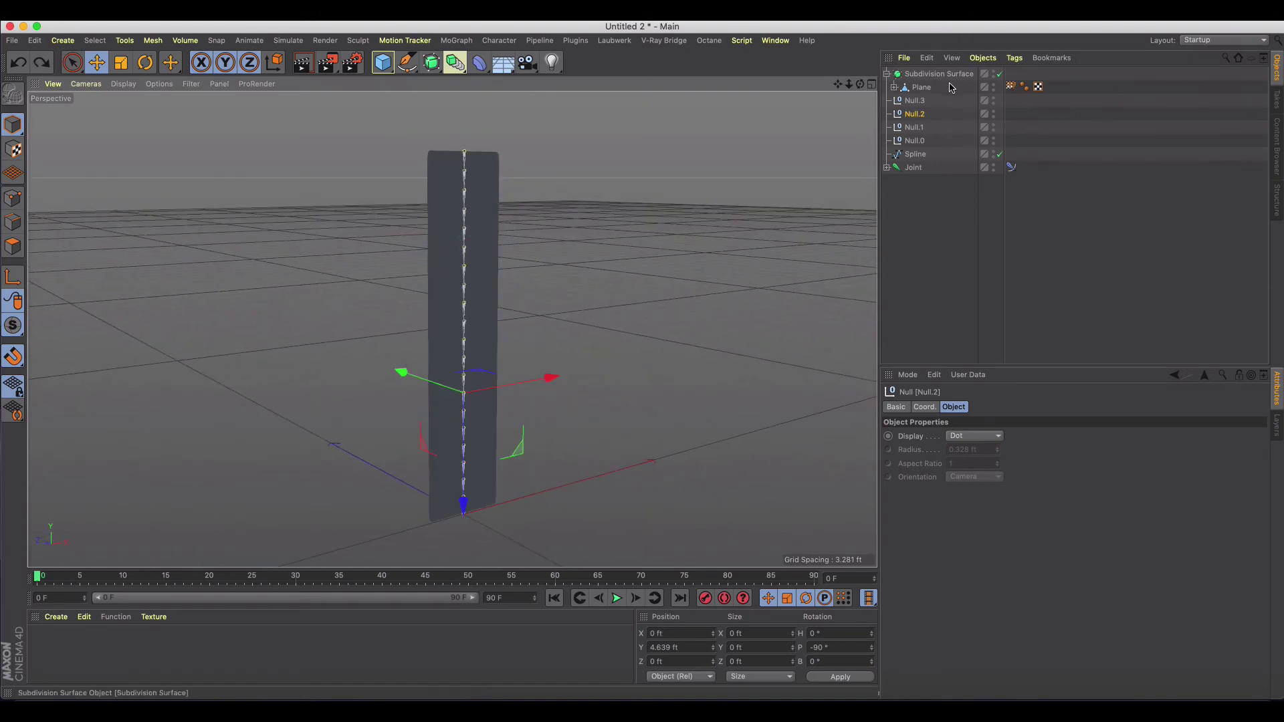
- Scale the Plane down to about 0.906 ft wide and test-bend it with Null.2, then undo
{"action": "left_click", "coordinate": [928, 88]}
{"action": "key", "text": "t"}
{"action": "left_click_drag", "start_coordinate": [552, 327], "coordinate": [498, 335]}
{"action": "left_click", "coordinate": [545, 307]}
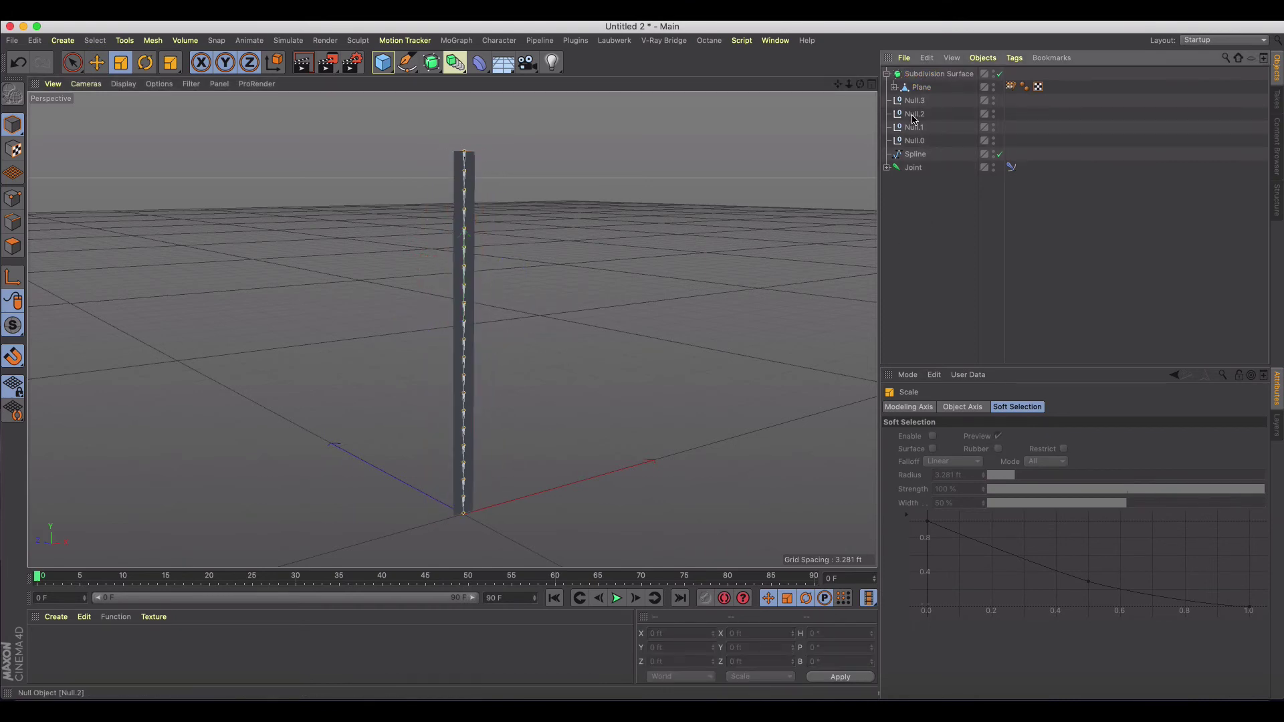
{"action": "left_click", "coordinate": [913, 115]}
{"action": "key", "text": "e"}
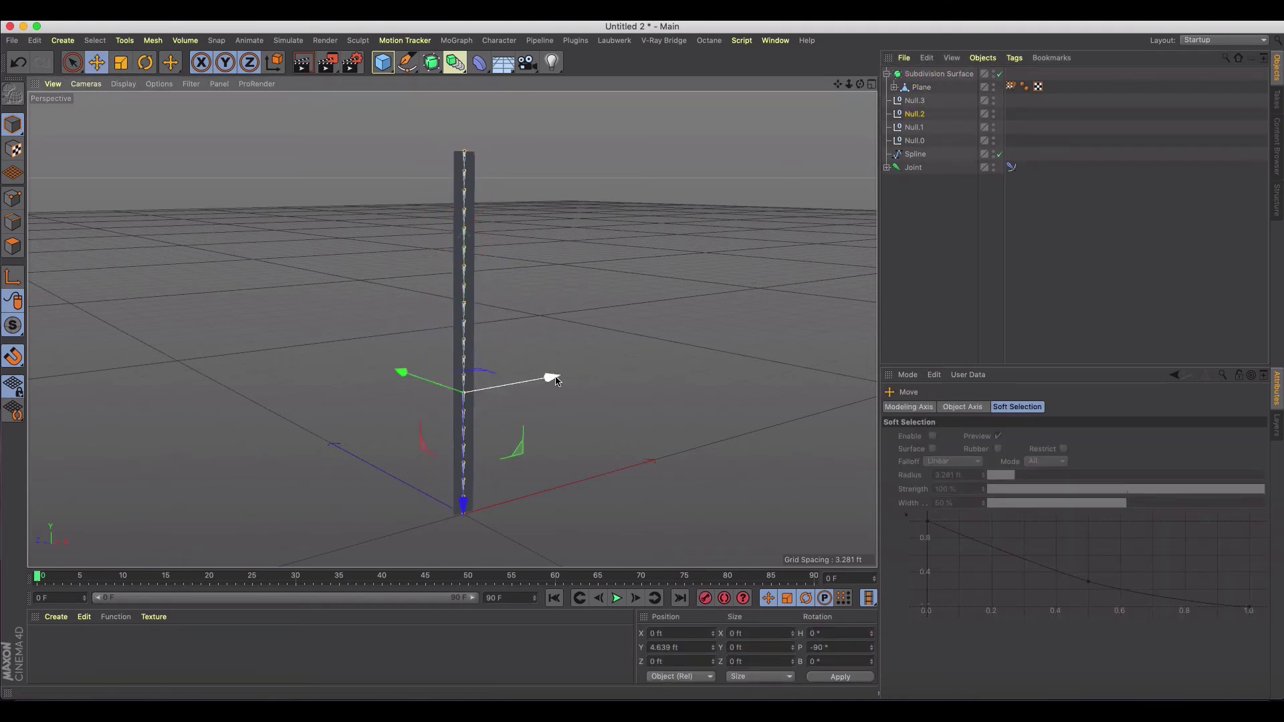
{"action": "left_click_drag", "start_coordinate": [553, 375], "coordinate": [647, 355]}
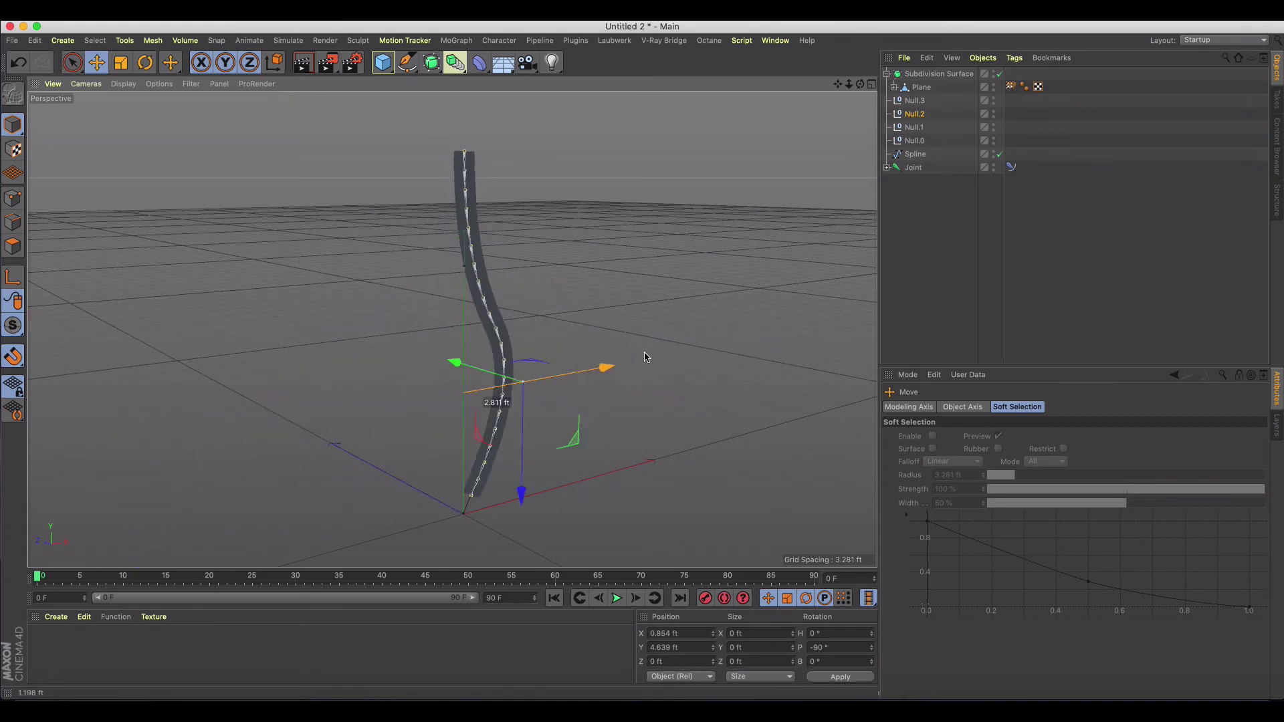
{"action": "key", "text": "super+z"}
- Add a Cube, scale it to 11.687 ft and place it at Y 7.858 ft behind the strip
{"action": "left_click_drag", "start_coordinate": [469, 111], "coordinate": [512, 210], "text": "alt"}
{"action": "left_click", "coordinate": [385, 68]}
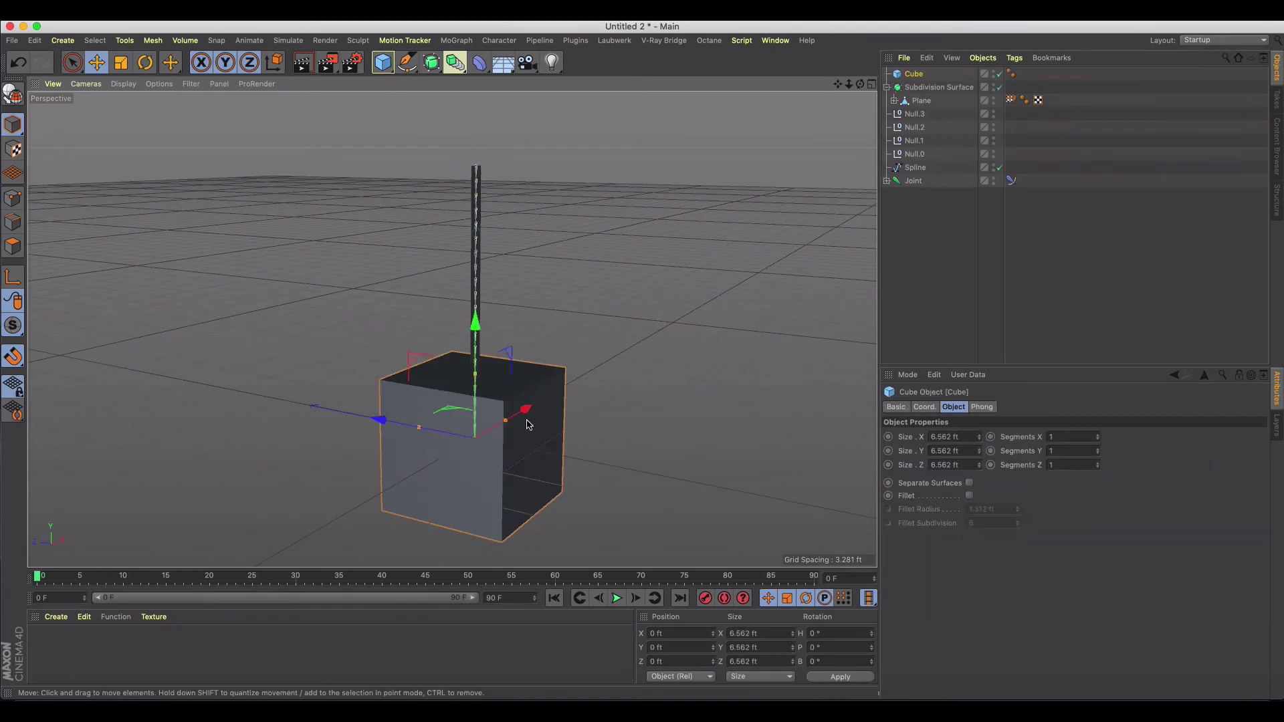
{"action": "left_click_drag", "start_coordinate": [476, 377], "coordinate": [476, 175]}
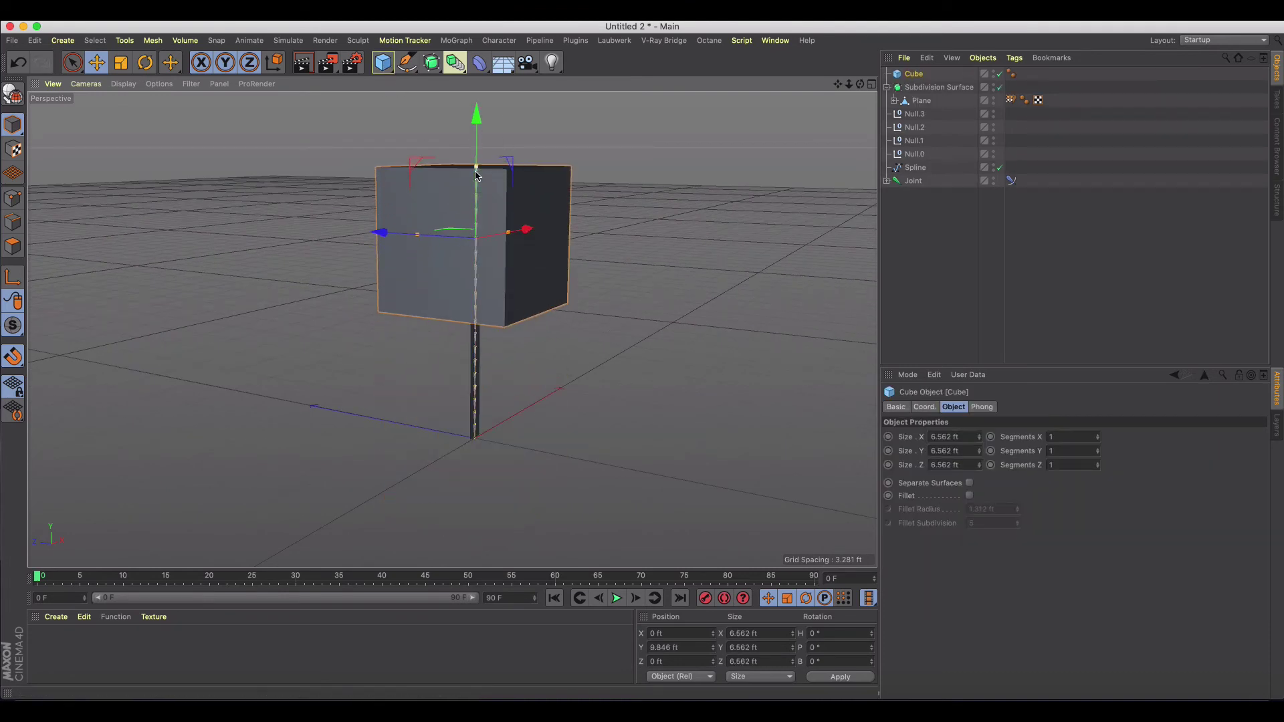
{"action": "key", "text": "t"}
{"action": "left_click_drag", "start_coordinate": [572, 293], "coordinate": [559, 329]}
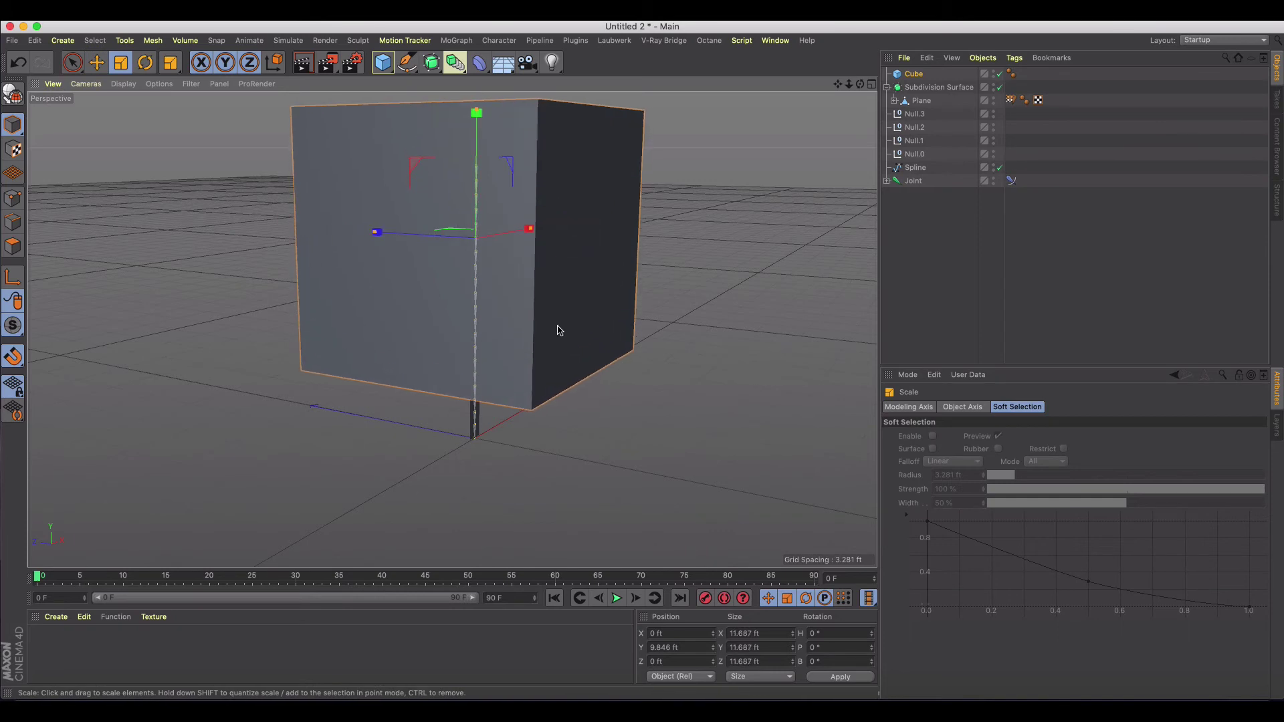
{"action": "key", "text": "e"}
{"action": "left_click_drag", "start_coordinate": [487, 146], "coordinate": [486, 186]}
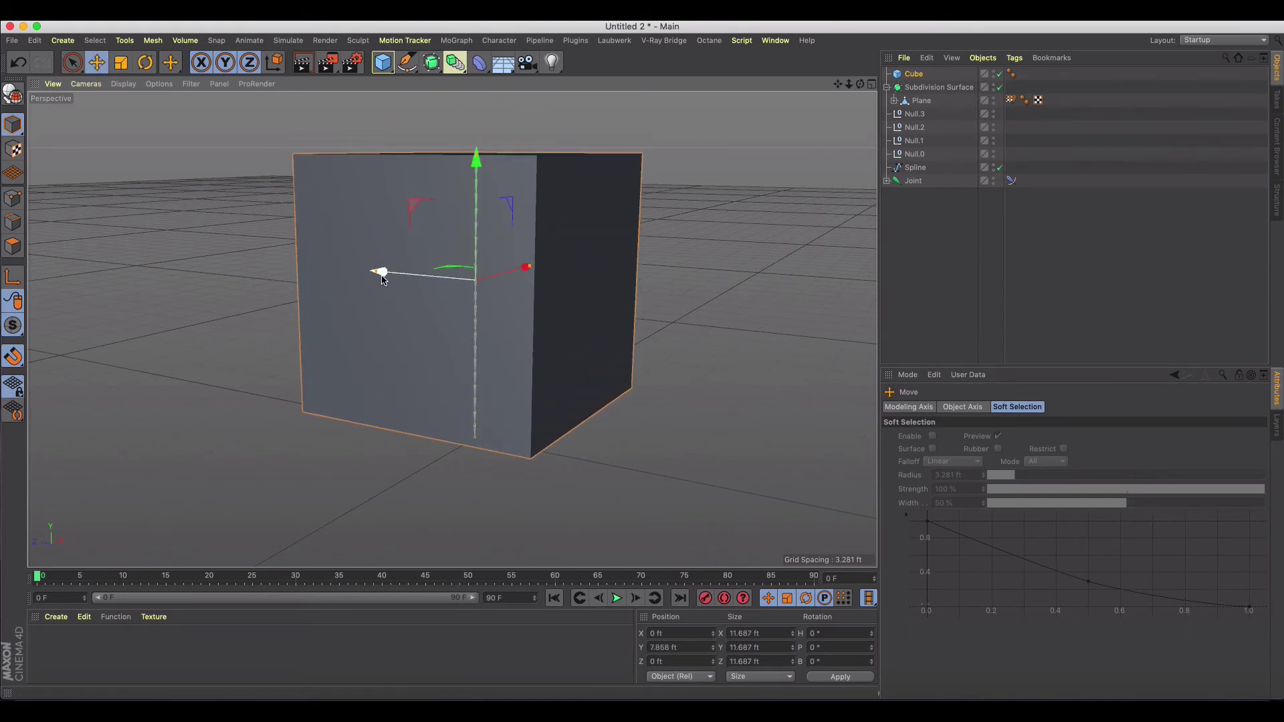
{"action": "left_click_drag", "start_coordinate": [375, 270], "coordinate": [418, 294]}
- Add a Physical Sky from the Environment objects
{"action": "left_click", "coordinate": [506, 66]}
{"action": "left_click", "coordinate": [641, 81]}
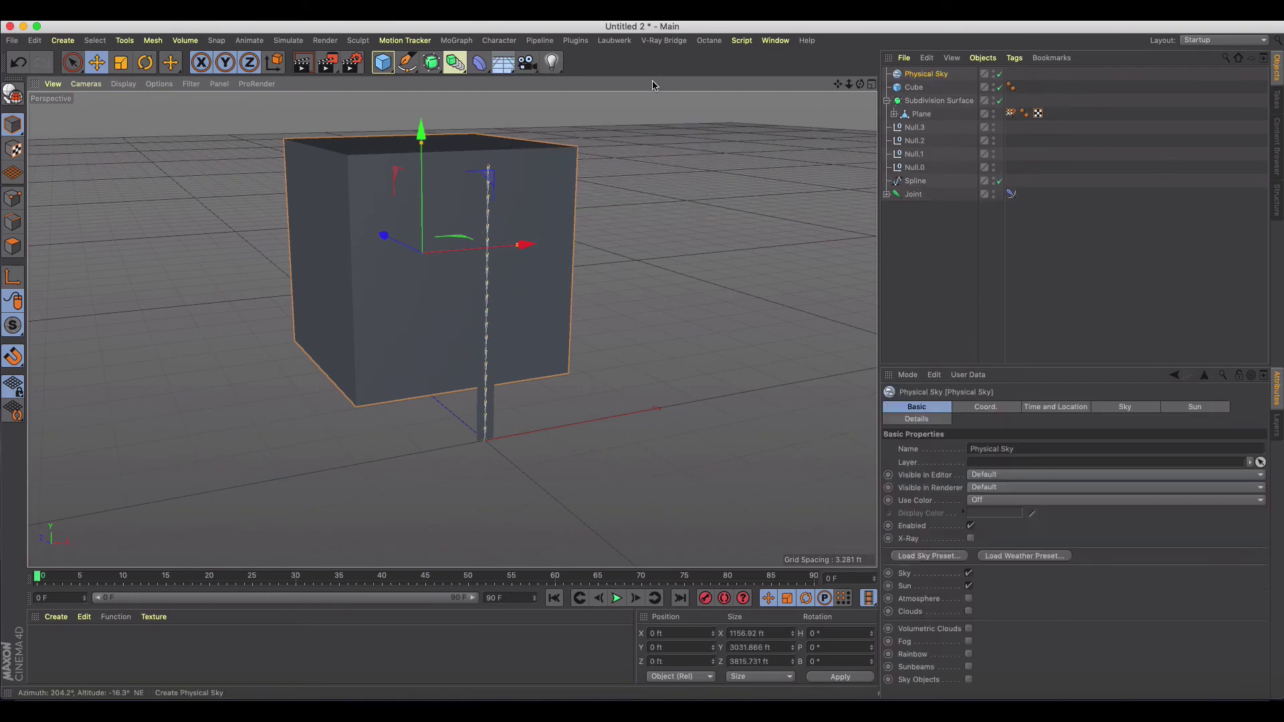
{"action": "left_click_drag", "start_coordinate": [601, 321], "coordinate": [695, 334], "text": "alt"}
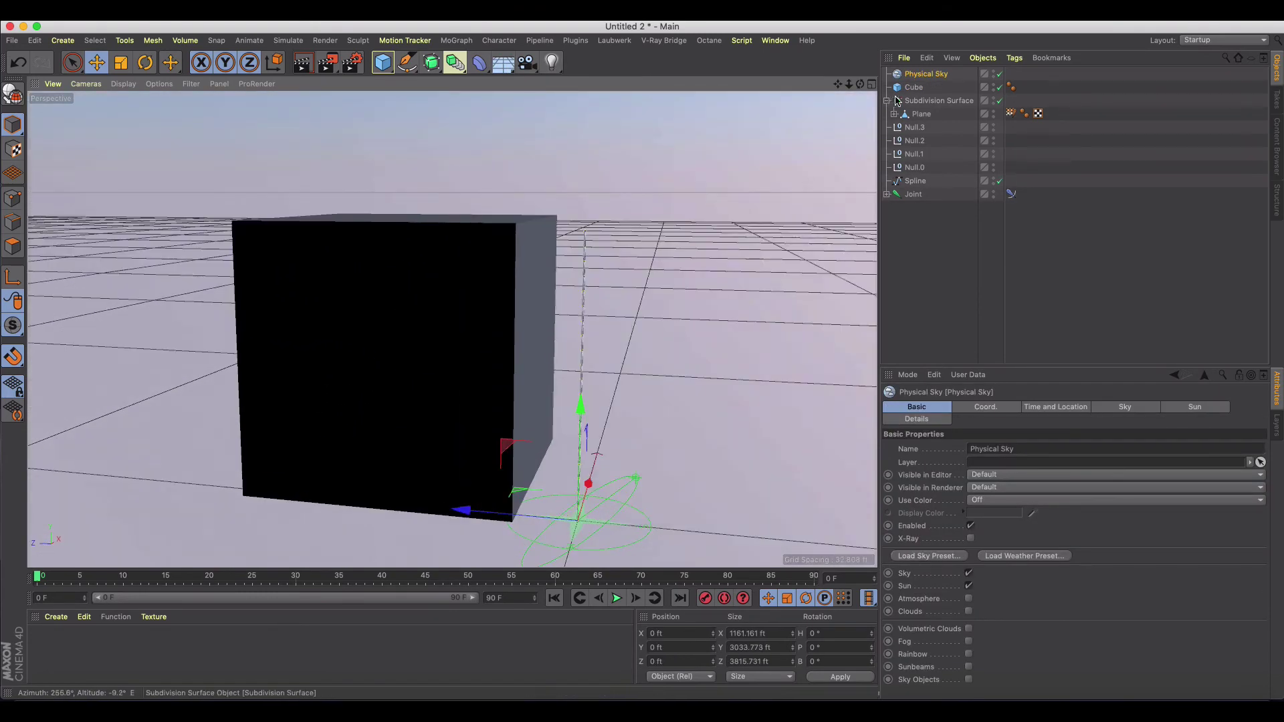
- Try moving the Plane along Z, then undo the move
{"action": "left_click", "coordinate": [914, 87]}
{"action": "left_click", "coordinate": [908, 102]}
{"action": "left_click", "coordinate": [920, 113]}
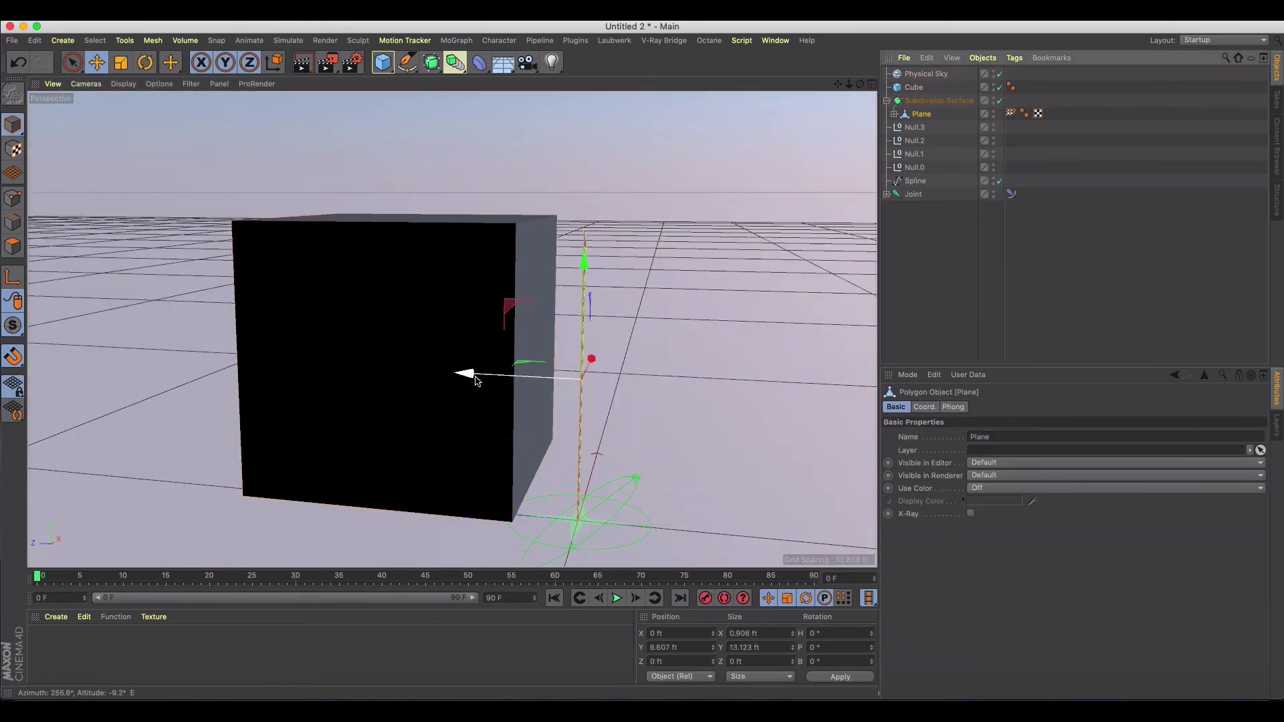
{"action": "left_click_drag", "start_coordinate": [464, 370], "coordinate": [430, 378]}
{"action": "key", "text": "super+z"}
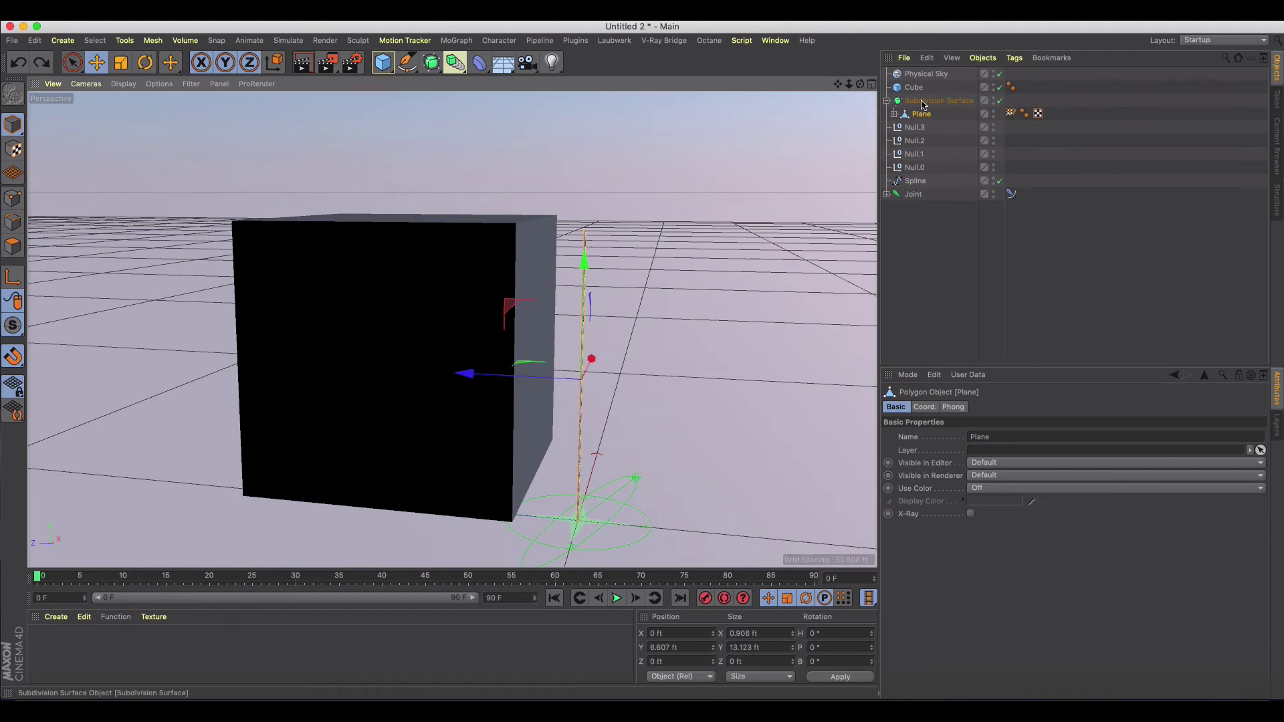
- Select Subdivision Surface through Joint and move the rig along Z and up to Y 7.284 ft
{"action": "left_click", "coordinate": [913, 194]}
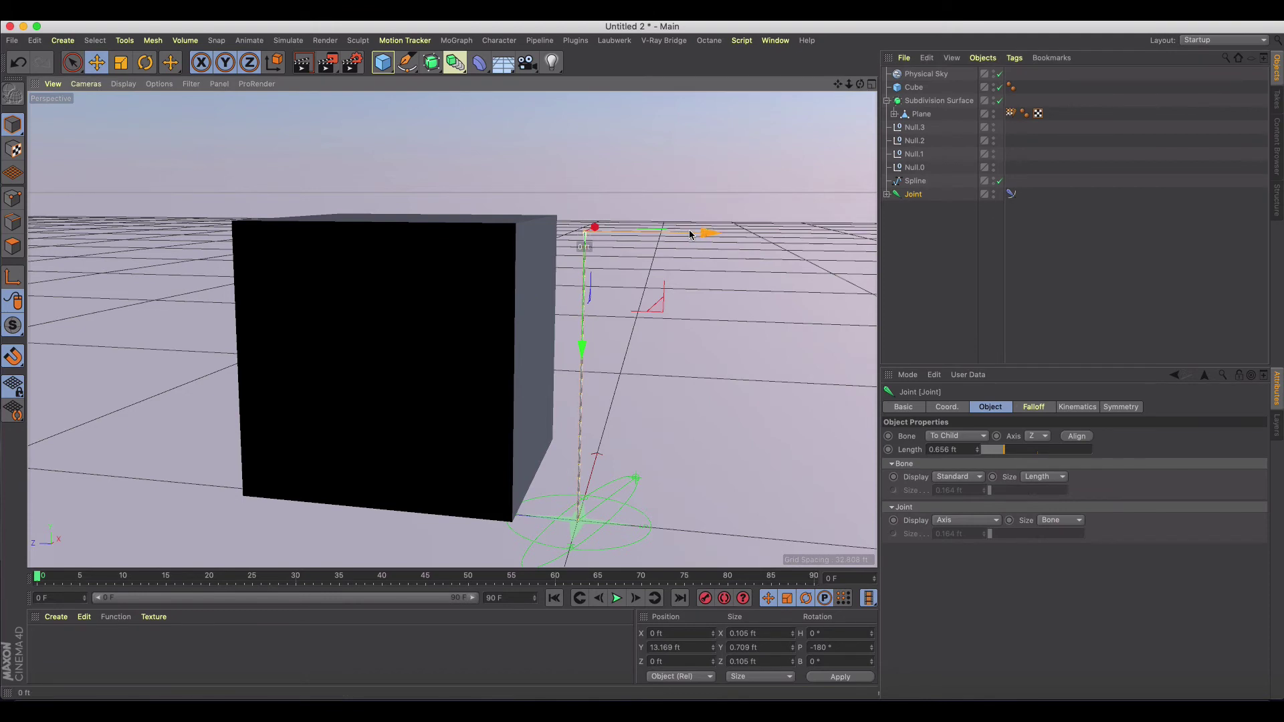
{"action": "left_click", "coordinate": [922, 102], "text": "shift"}
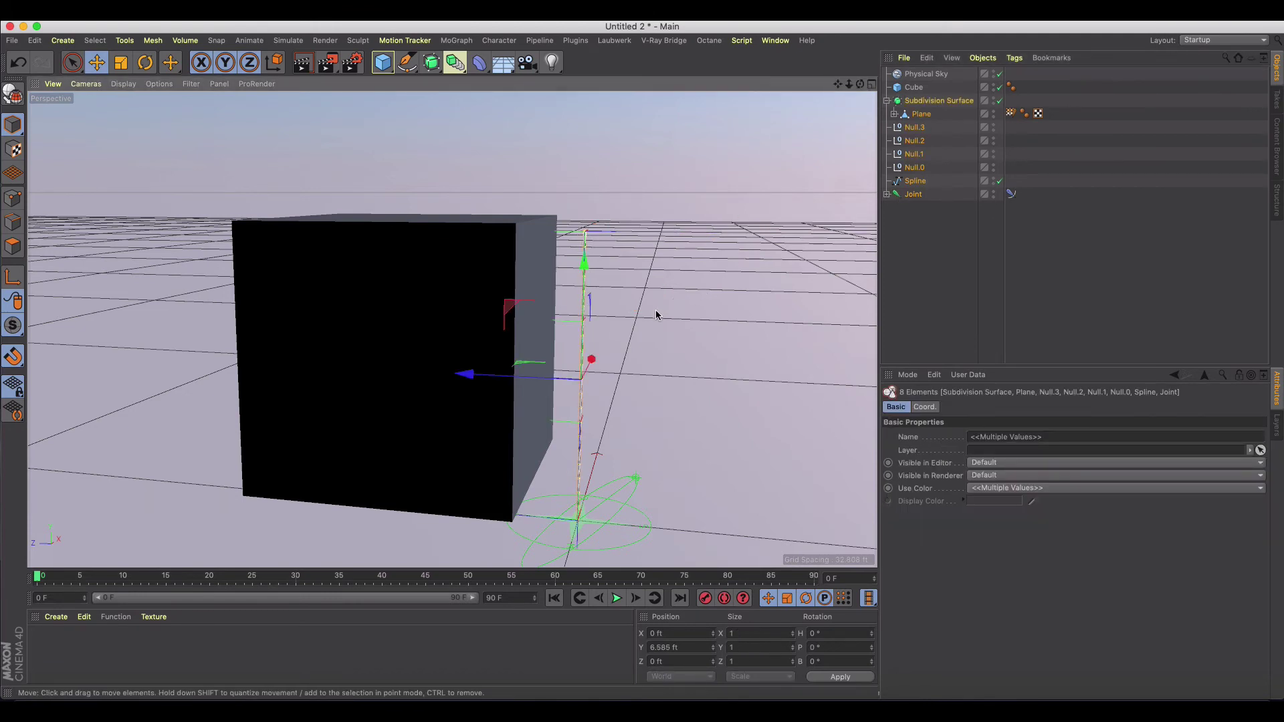
{"action": "left_click_drag", "start_coordinate": [656, 316], "coordinate": [484, 367], "text": "alt"}
{"action": "key", "text": "r"}
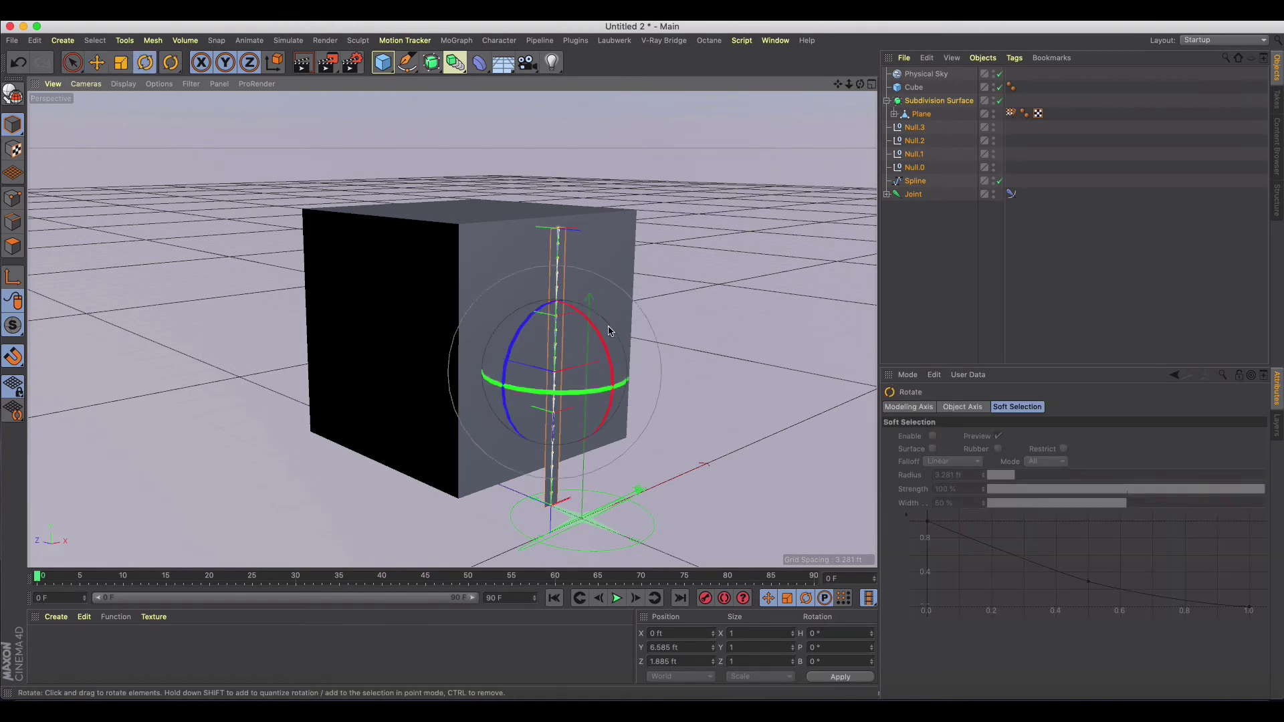
{"action": "key", "text": "e"}
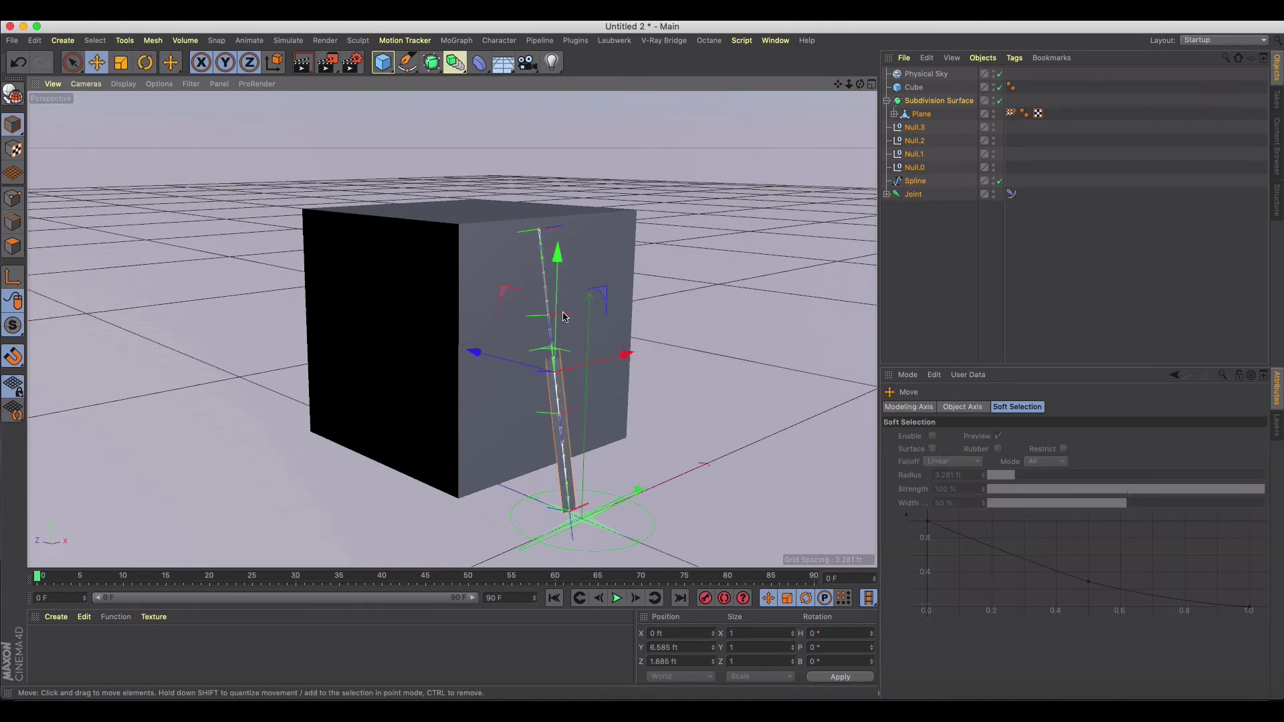
{"action": "left_click_drag", "start_coordinate": [592, 328], "coordinate": [608, 317], "text": "alt"}
{"action": "left_click_drag", "start_coordinate": [454, 373], "coordinate": [468, 366]}
{"action": "left_click_drag", "start_coordinate": [586, 266], "coordinate": [488, 277]}
{"action": "left_click", "coordinate": [934, 220]}
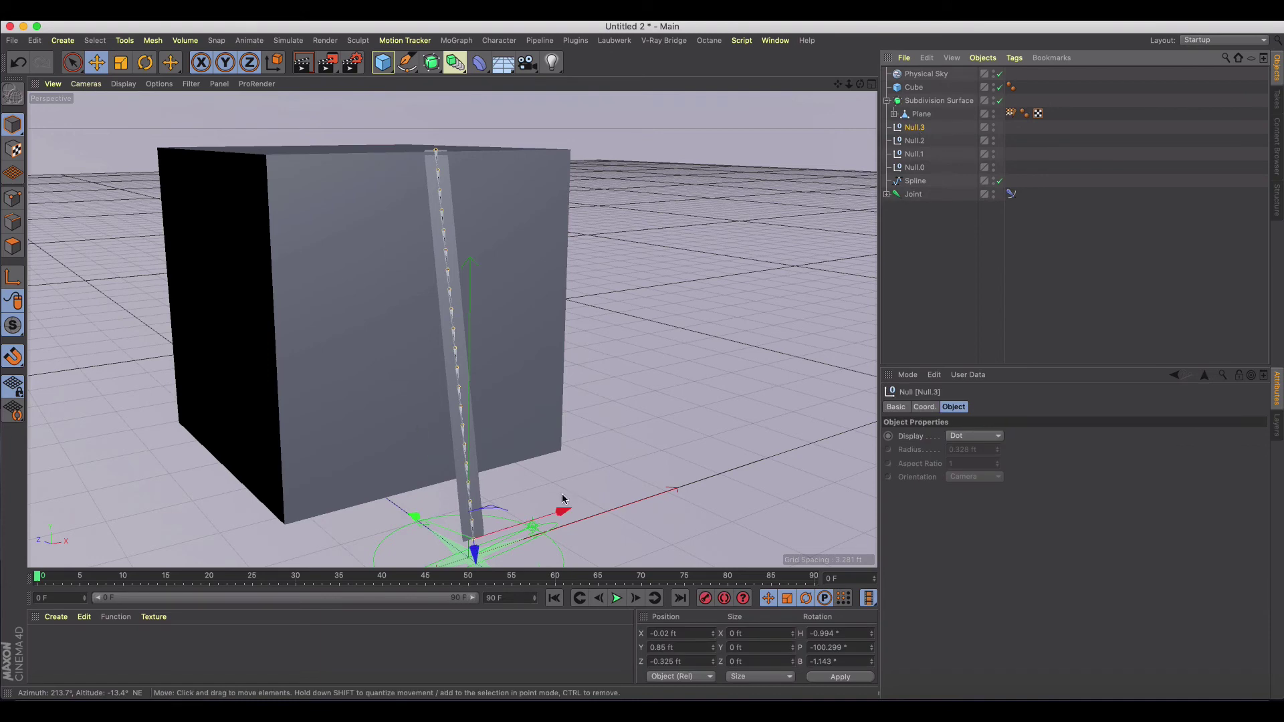
- Try bending the strap with Null.3, Null.2 and Null.1, undoing the last lift
{"action": "left_click_drag", "start_coordinate": [562, 508], "coordinate": [672, 463]}
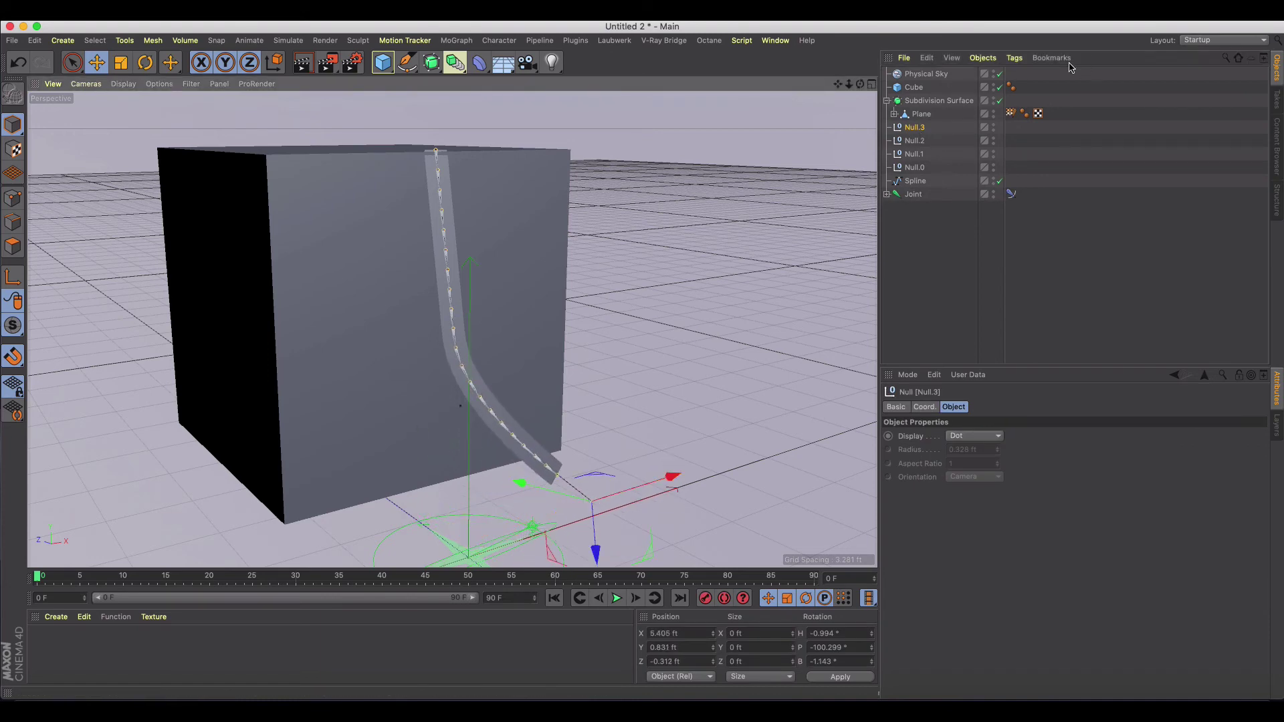
{"action": "left_click", "coordinate": [910, 142]}
{"action": "left_click_drag", "start_coordinate": [593, 404], "coordinate": [498, 404], "text": "alt"}
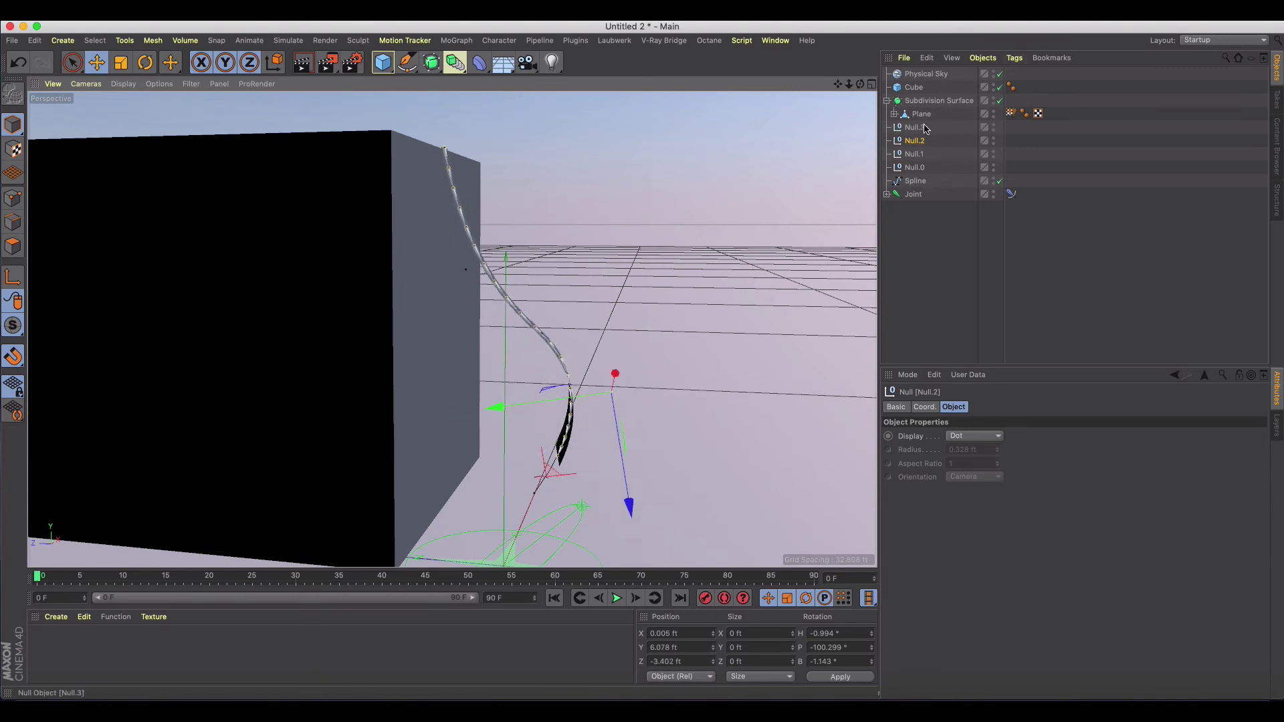
{"action": "left_click", "coordinate": [917, 167], "text": "shift"}
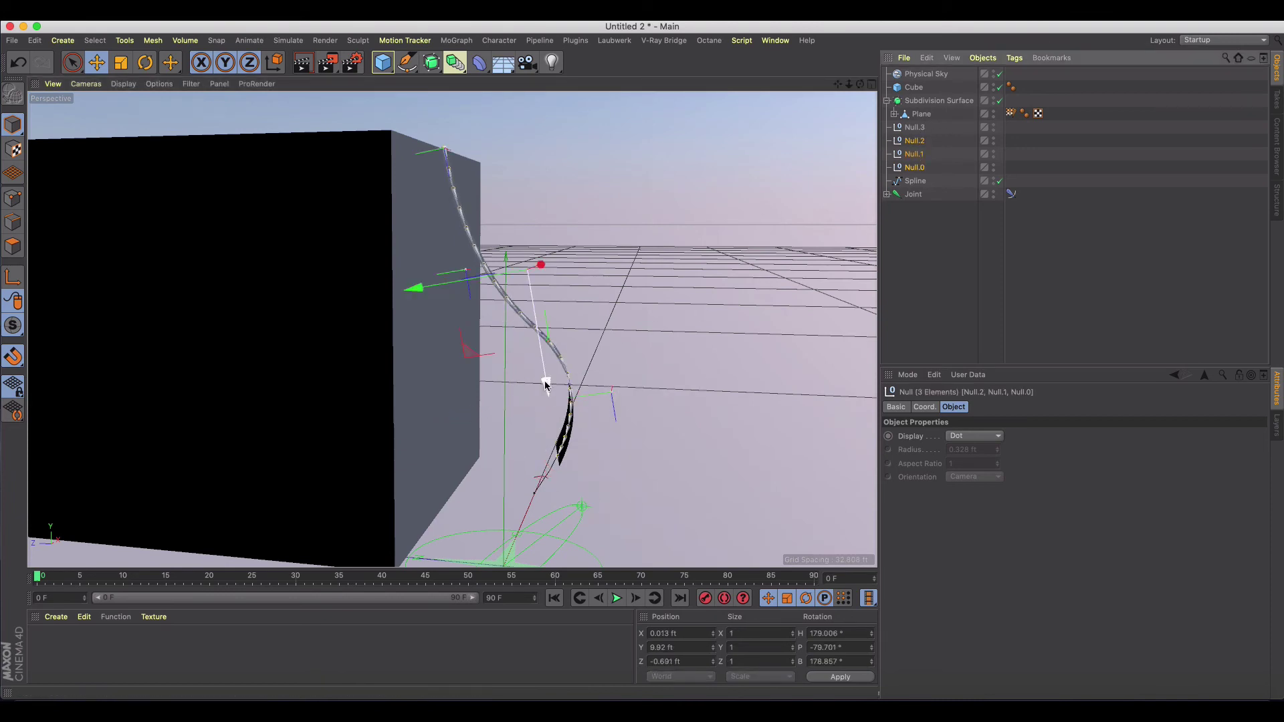
{"action": "left_click_drag", "start_coordinate": [545, 376], "coordinate": [537, 338]}
{"action": "key", "text": "super+z"}
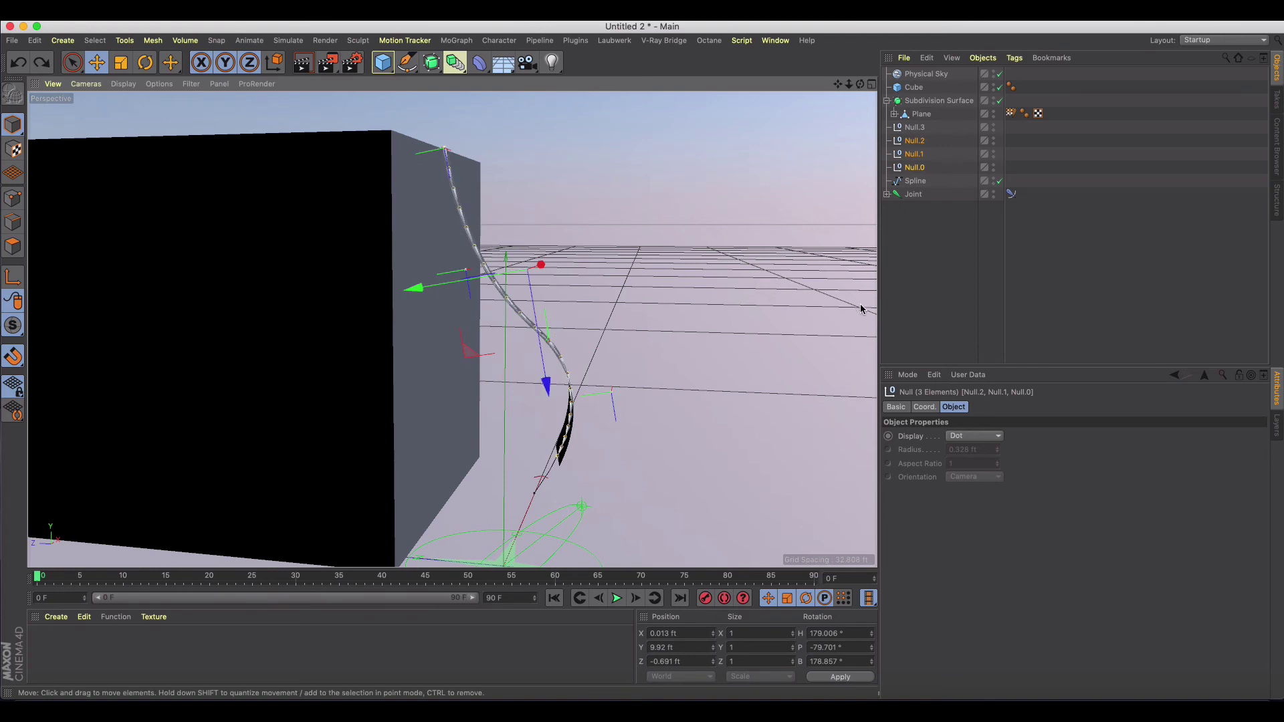
- Move Null.3, Null.2 and Null.1 together to X 2.708, Y 5.548, Z -2.077 ft
{"action": "left_click", "coordinate": [931, 215]}
{"action": "left_click", "coordinate": [913, 154]}
{"action": "left_click", "coordinate": [913, 127], "text": "shift"}
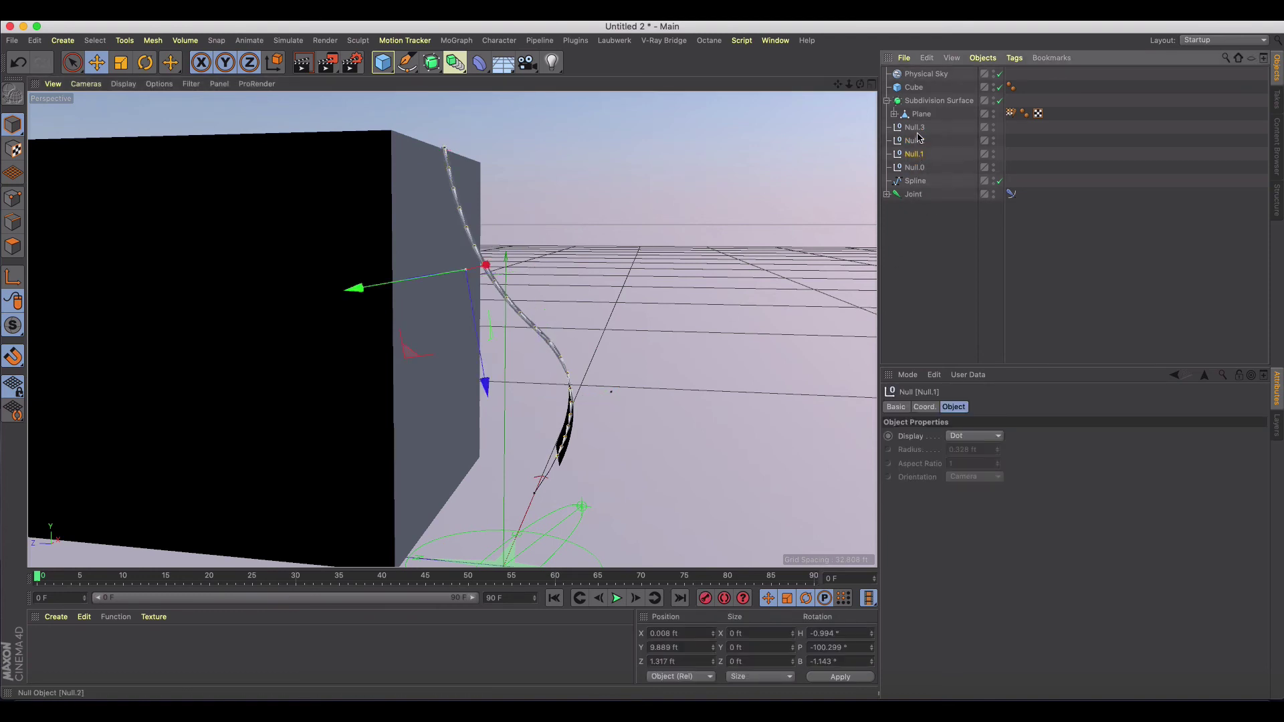
{"action": "left_click_drag", "start_coordinate": [438, 408], "coordinate": [467, 407]}
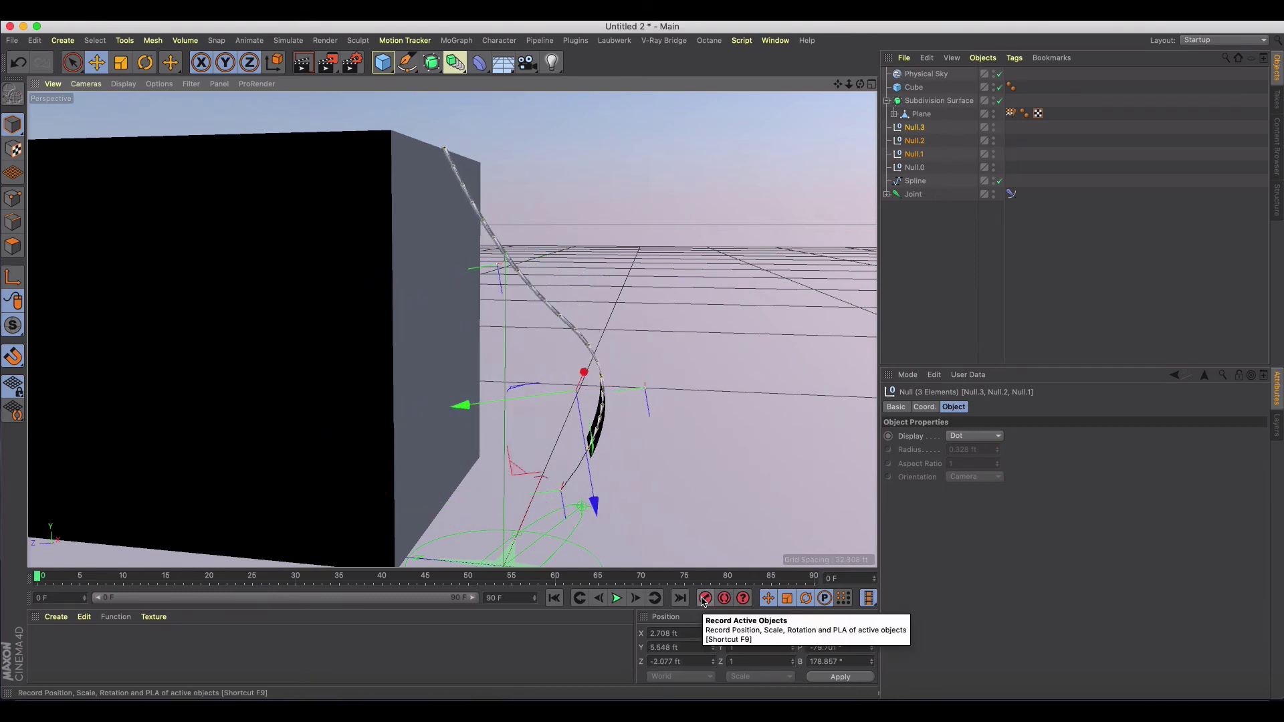
- Undo the earlier moves, go to frame 33 and move the nulls to bend the strap
{"action": "key", "text": "super+z"}
{"action": "key", "text": "super+z"}
{"action": "key", "text": "super+z"}
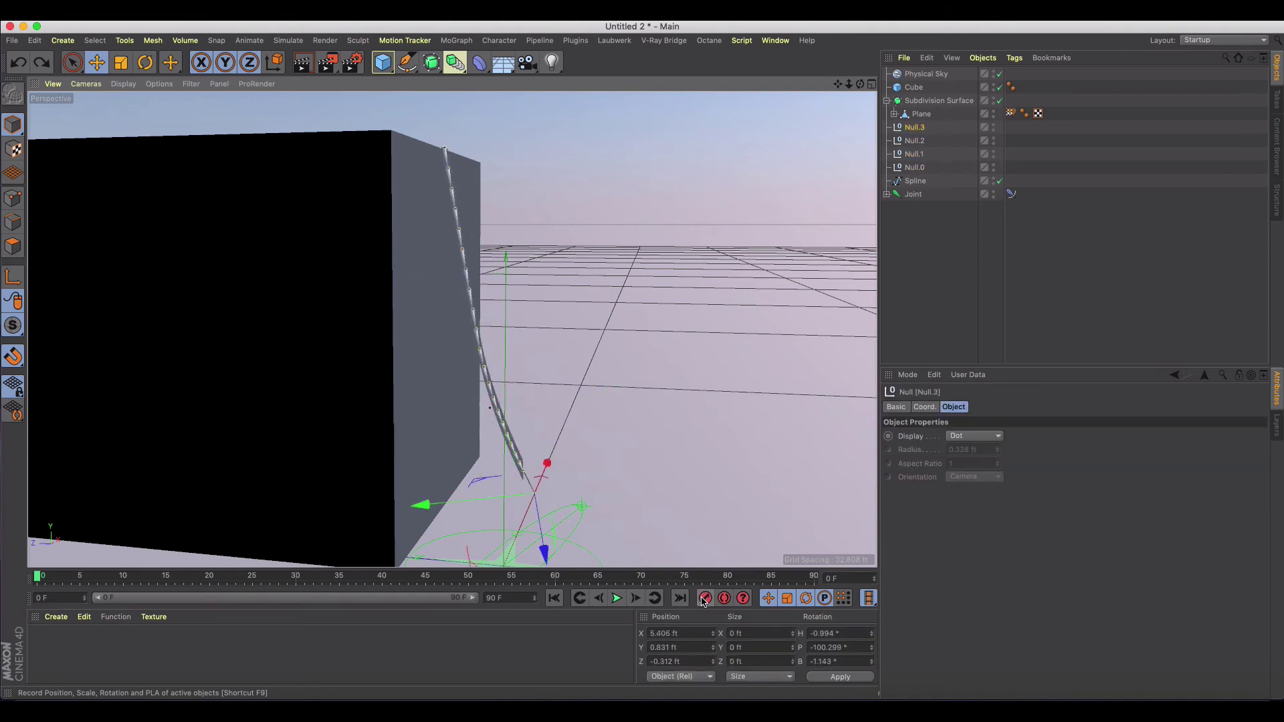
{"action": "key", "text": "super+z"}
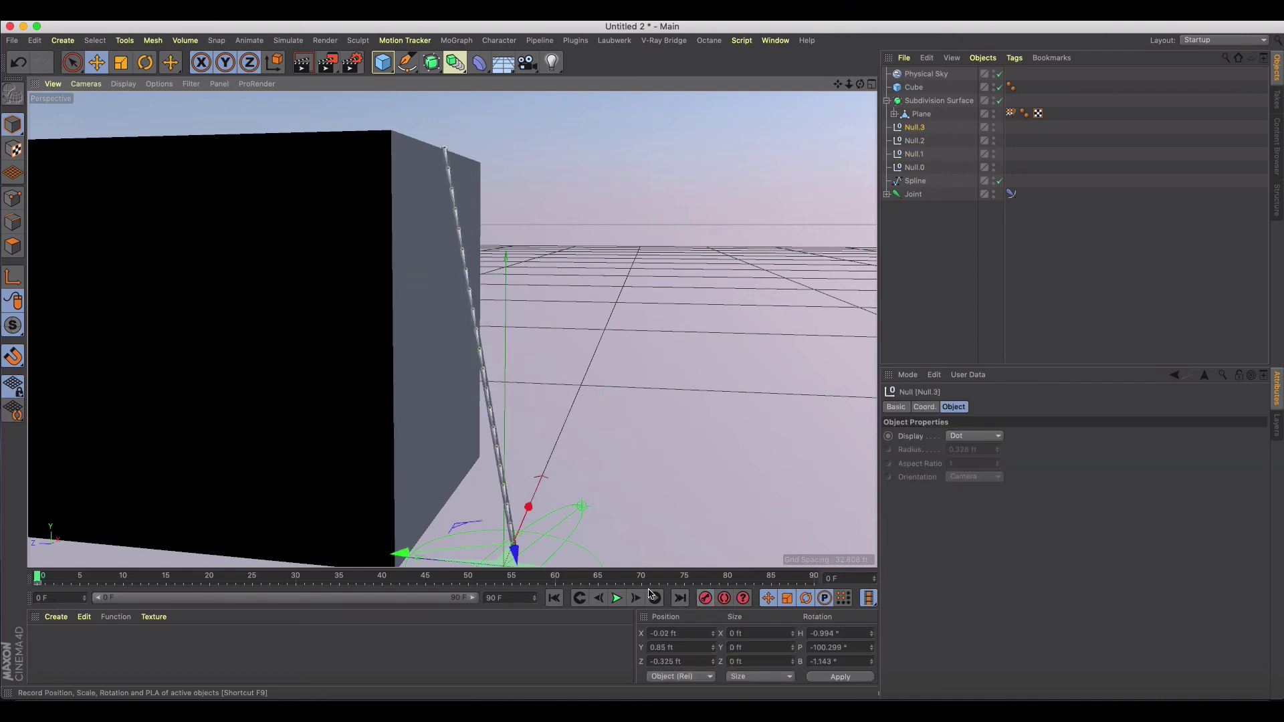
{"action": "left_click", "coordinate": [324, 576]}
{"action": "left_click", "coordinate": [913, 155], "text": "shift"}
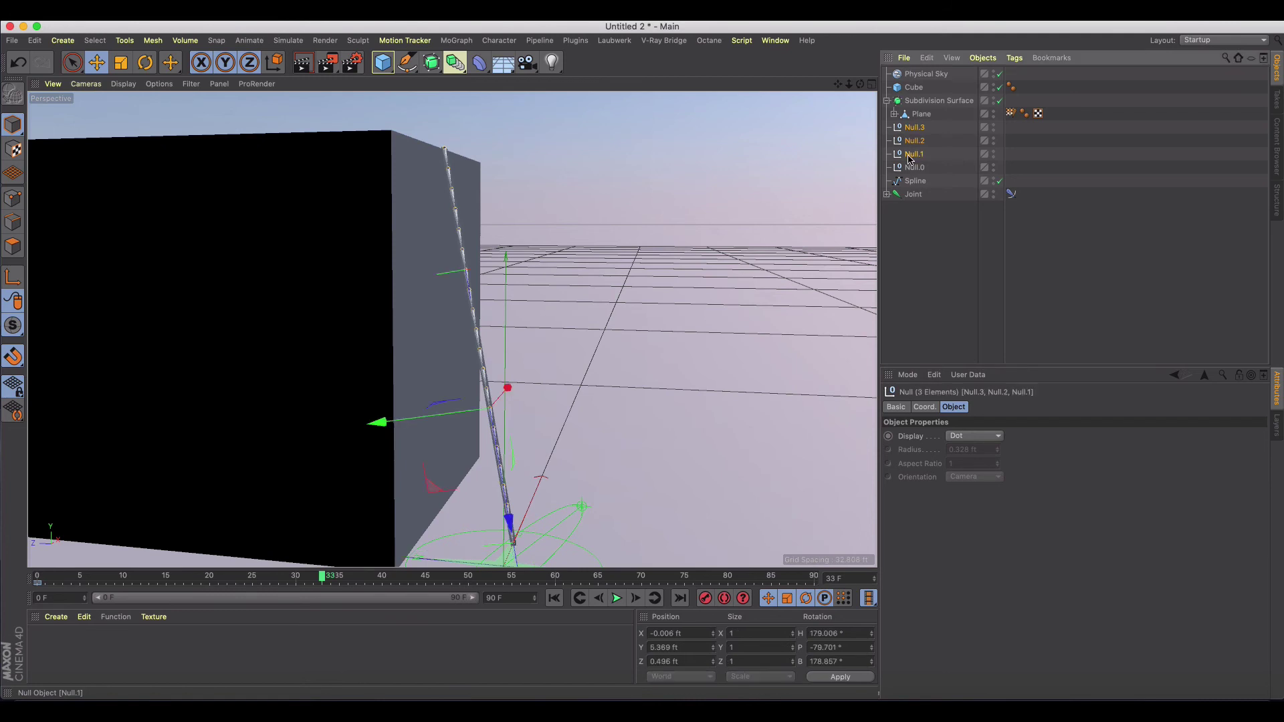
{"action": "left_click_drag", "start_coordinate": [391, 425], "coordinate": [441, 419]}
{"action": "left_click", "coordinate": [914, 128], "text": "ctrl"}
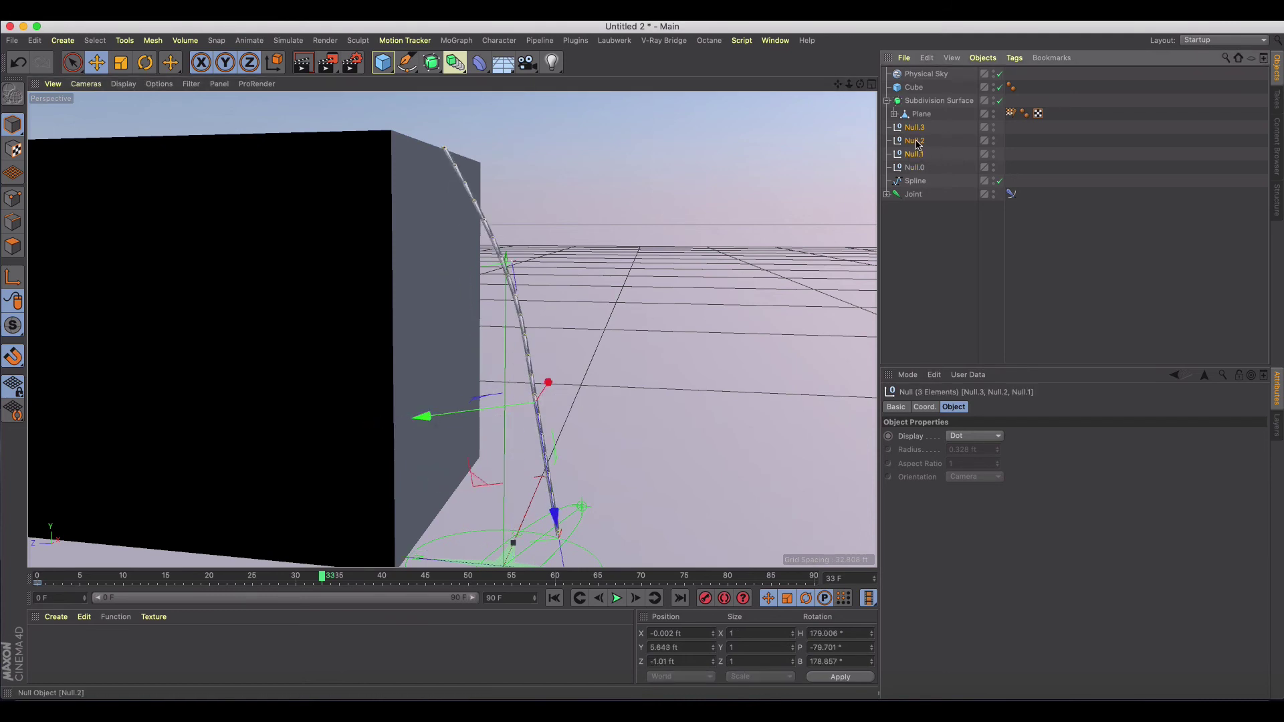
{"action": "left_click_drag", "start_coordinate": [411, 347], "coordinate": [475, 345]}
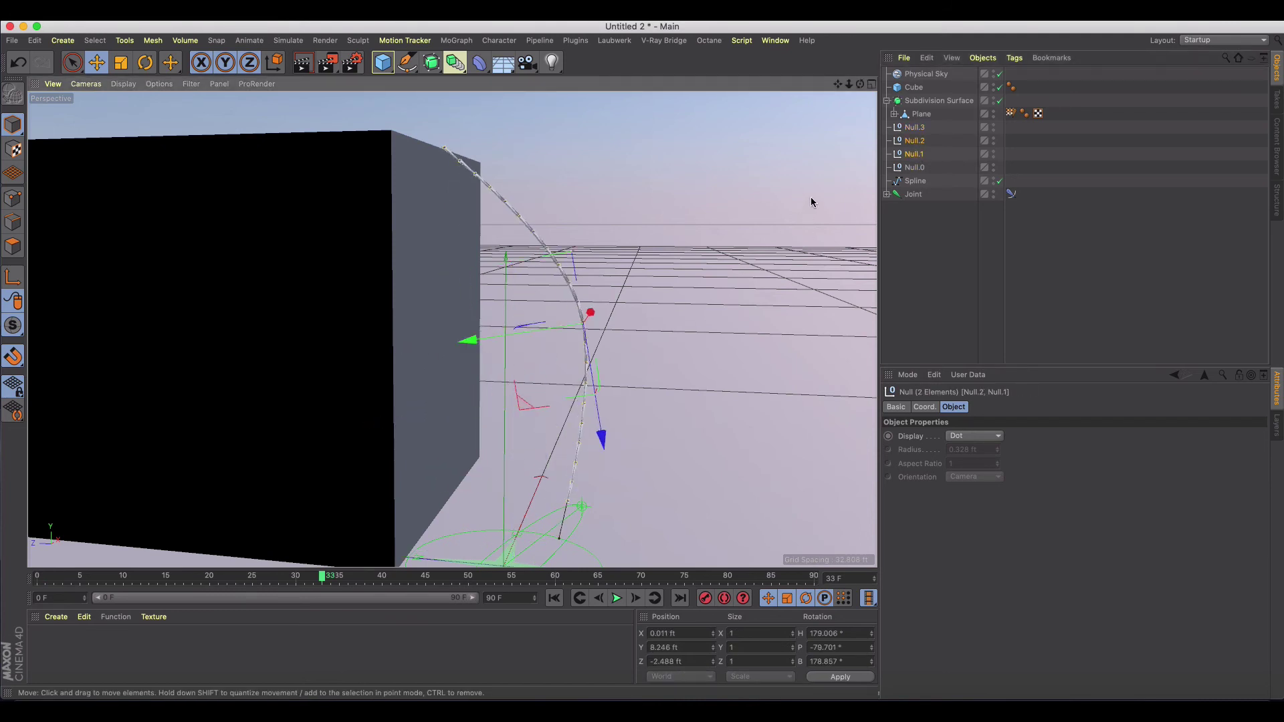
- Adjust Null.1 and Null.2 during playback, ending Null.2 at Y 5.571 ft, Z -0.614 ft
{"action": "left_click", "coordinate": [905, 157]}
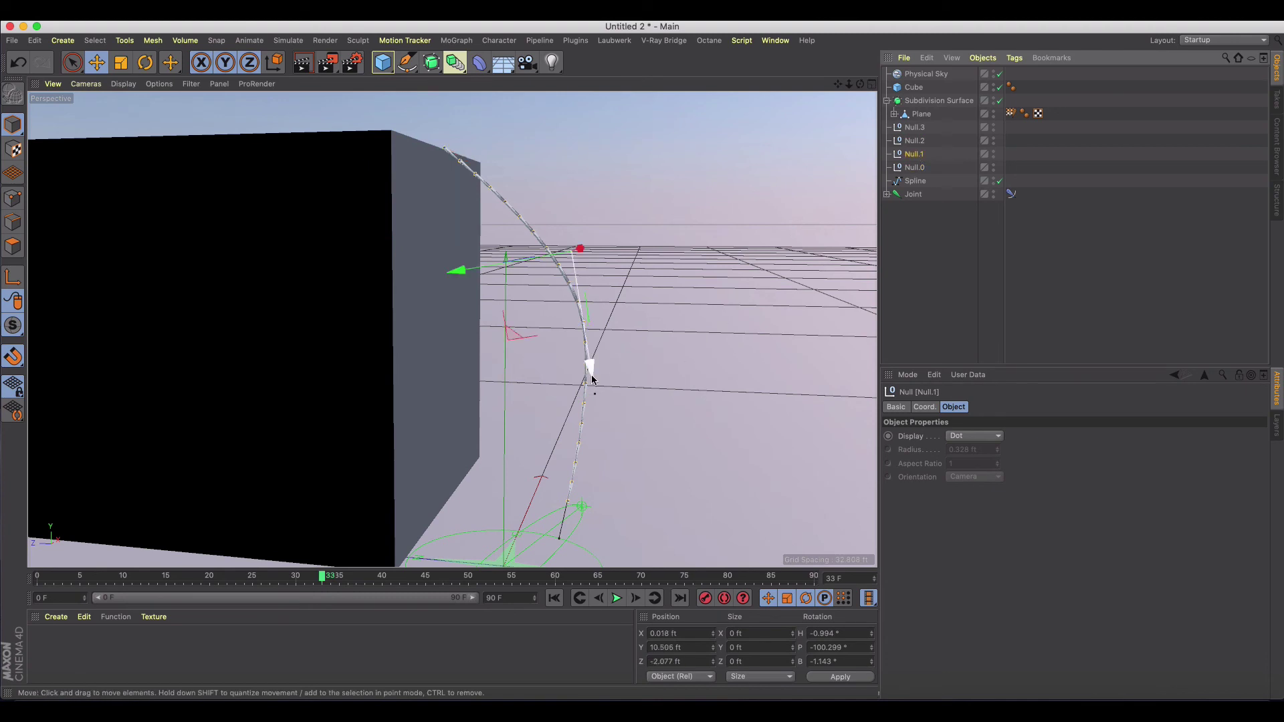
{"action": "left_click_drag", "start_coordinate": [592, 379], "coordinate": [627, 446]}
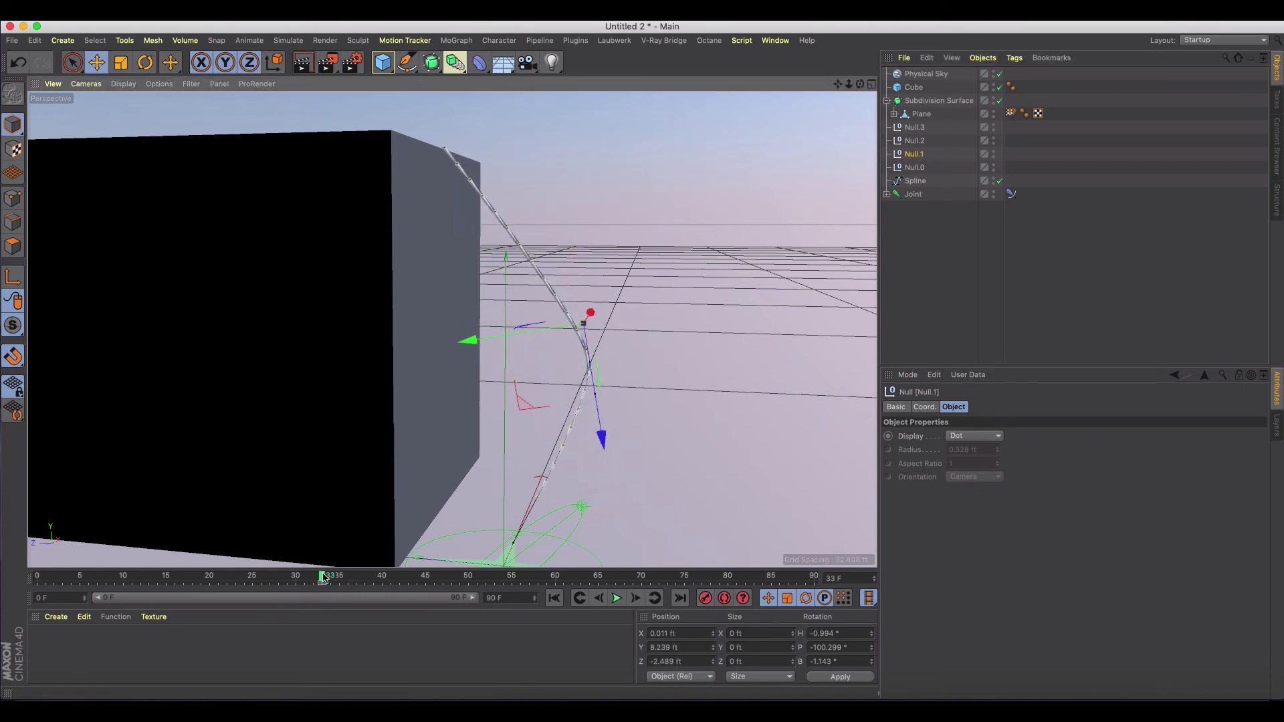
{"action": "key", "text": "F8"}
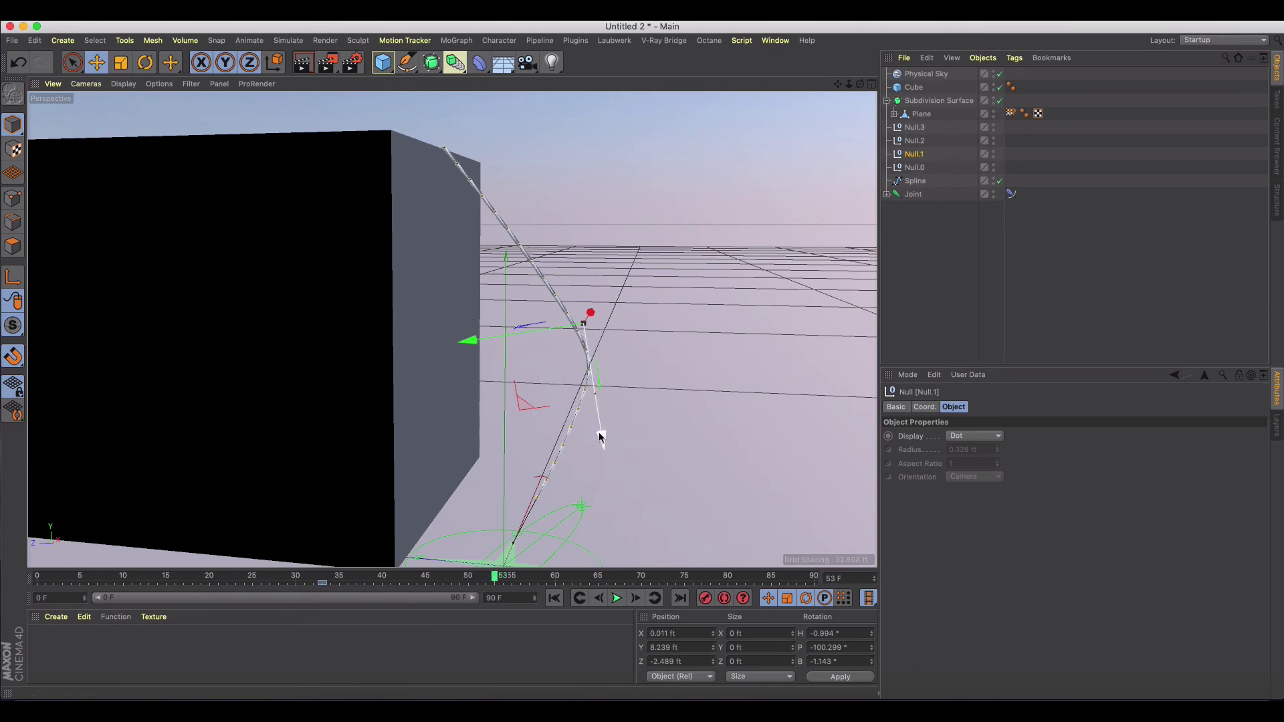
{"action": "left_click_drag", "start_coordinate": [600, 438], "coordinate": [582, 310]}
{"action": "left_click", "coordinate": [913, 141]}
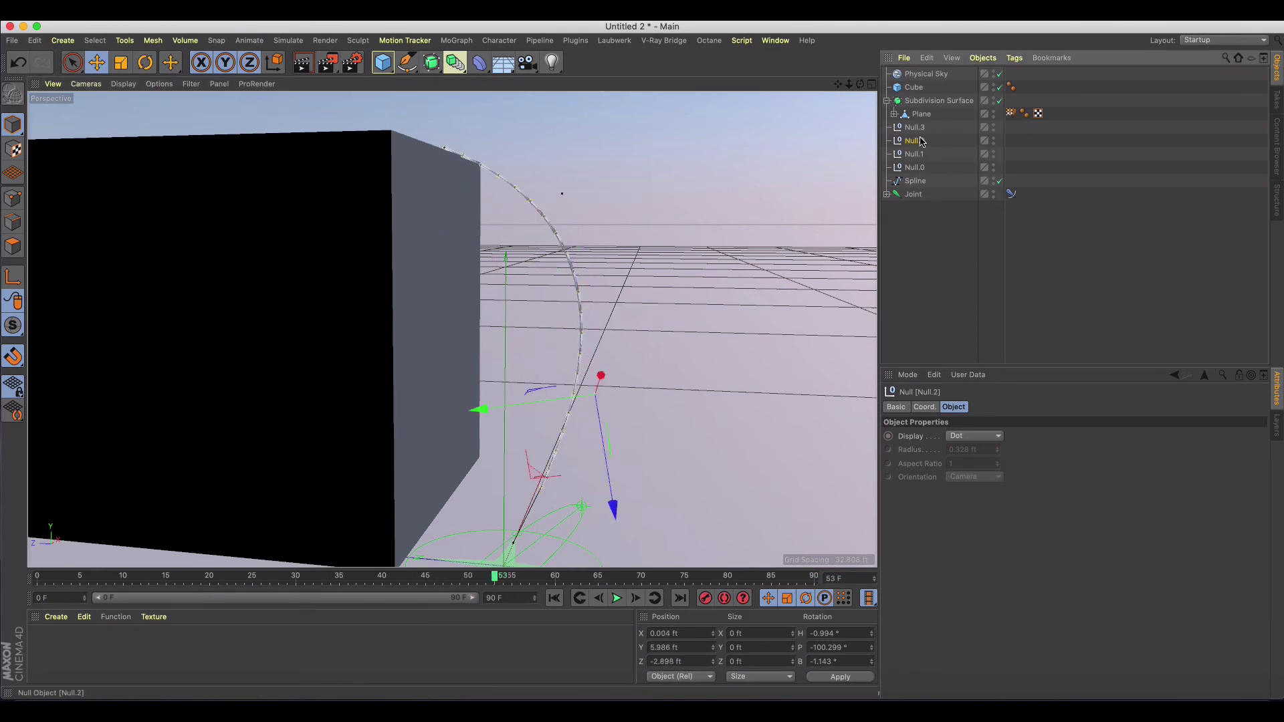
{"action": "left_click_drag", "start_coordinate": [476, 409], "coordinate": [409, 418]}
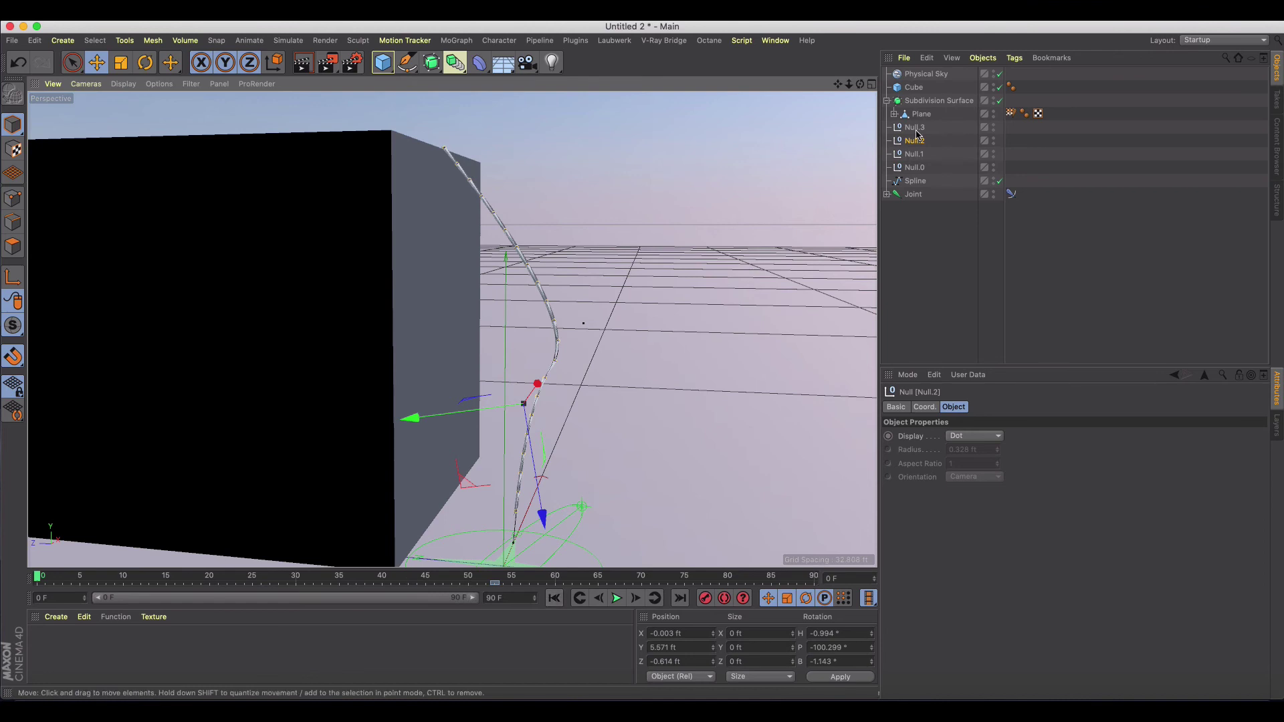
- Move Null.2 and Null.1 toward the cube, then repose Null.1 outward at frame 25
{"action": "left_click", "coordinate": [583, 323], "text": "shift"}
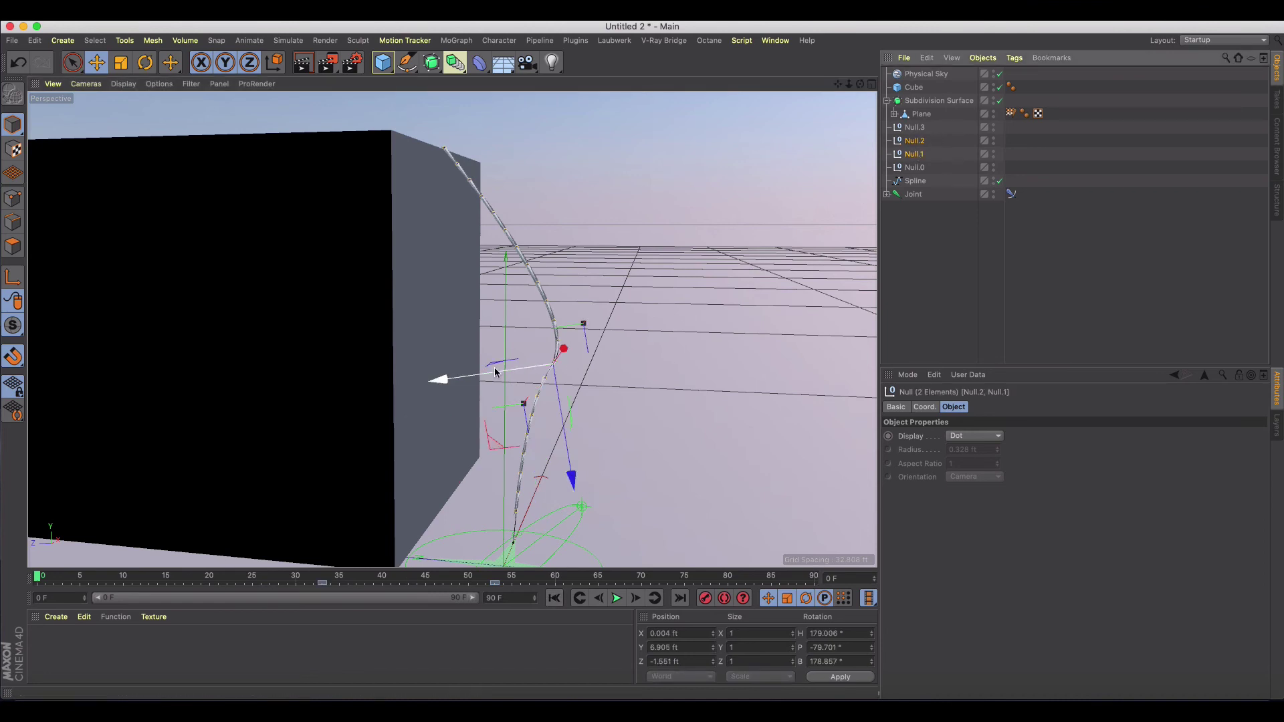
{"action": "left_click_drag", "start_coordinate": [445, 377], "coordinate": [372, 386]}
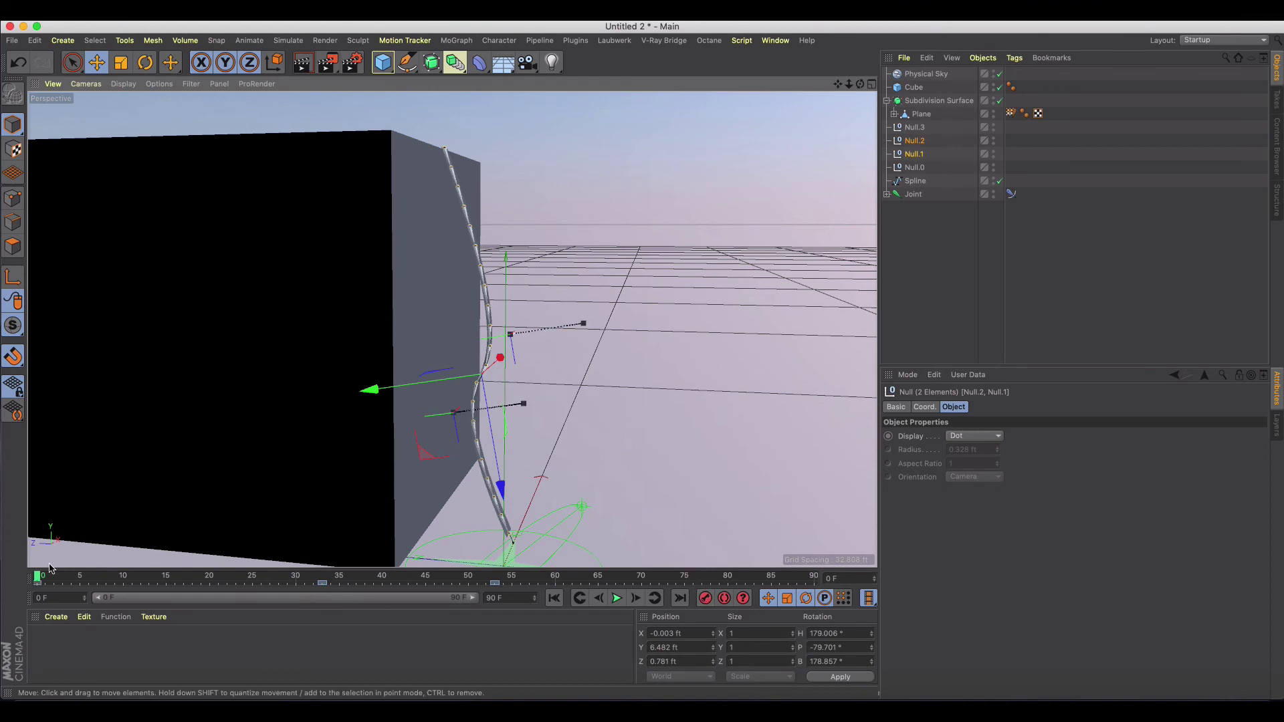
{"action": "left_click_drag", "start_coordinate": [50, 569], "coordinate": [252, 577]}
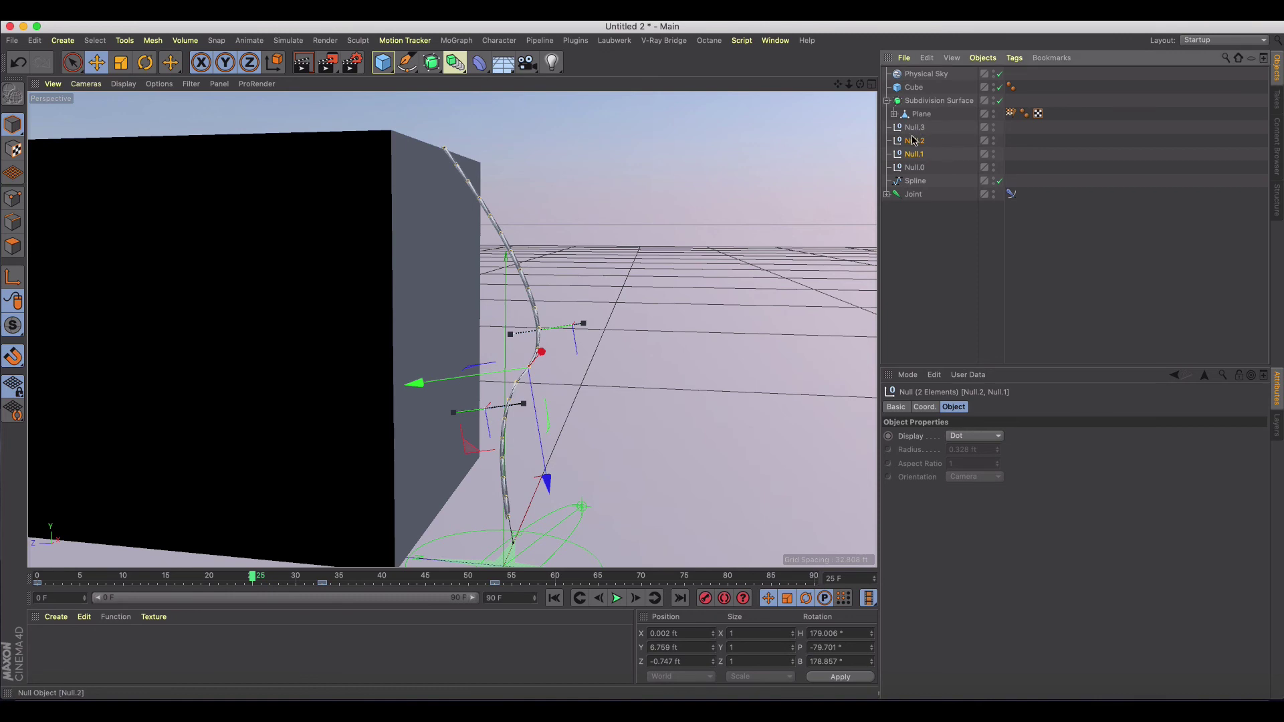
{"action": "left_click", "coordinate": [583, 323]}
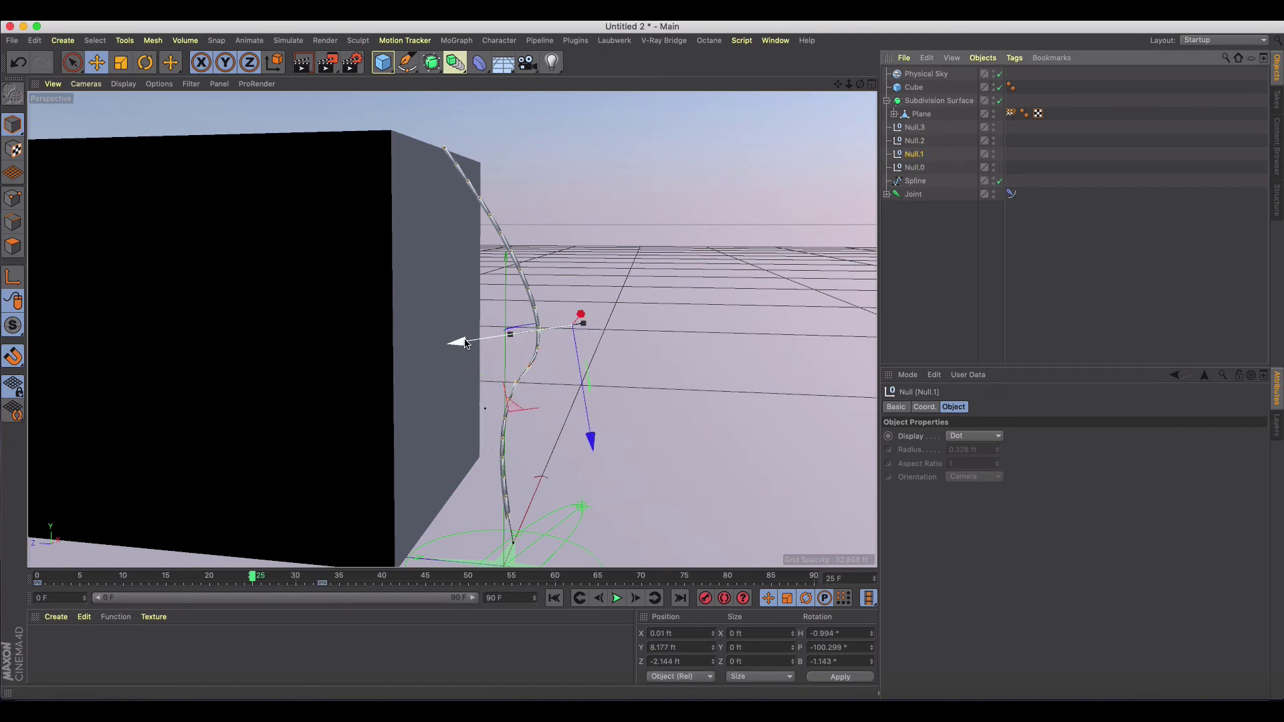
{"action": "left_click_drag", "start_coordinate": [466, 344], "coordinate": [531, 334]}
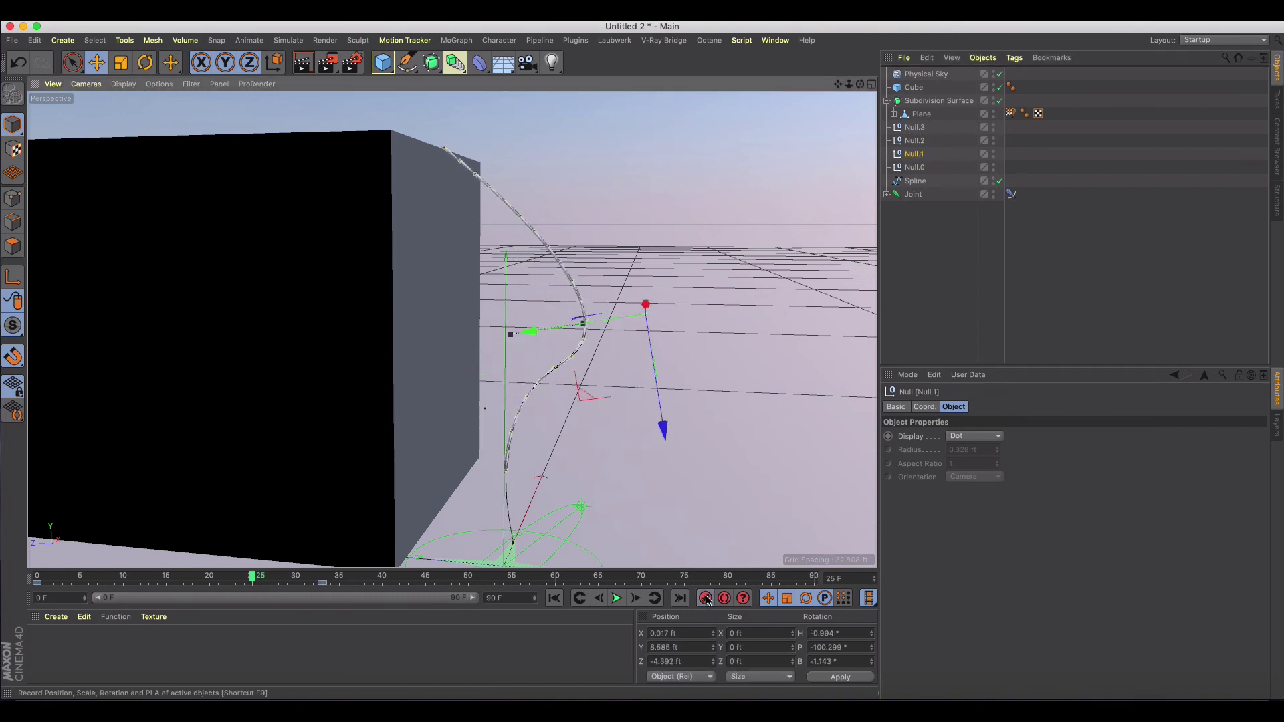
- Play and stop the animation, then orbit to view the strap flexing on the cube
{"action": "left_click", "coordinate": [621, 599]}
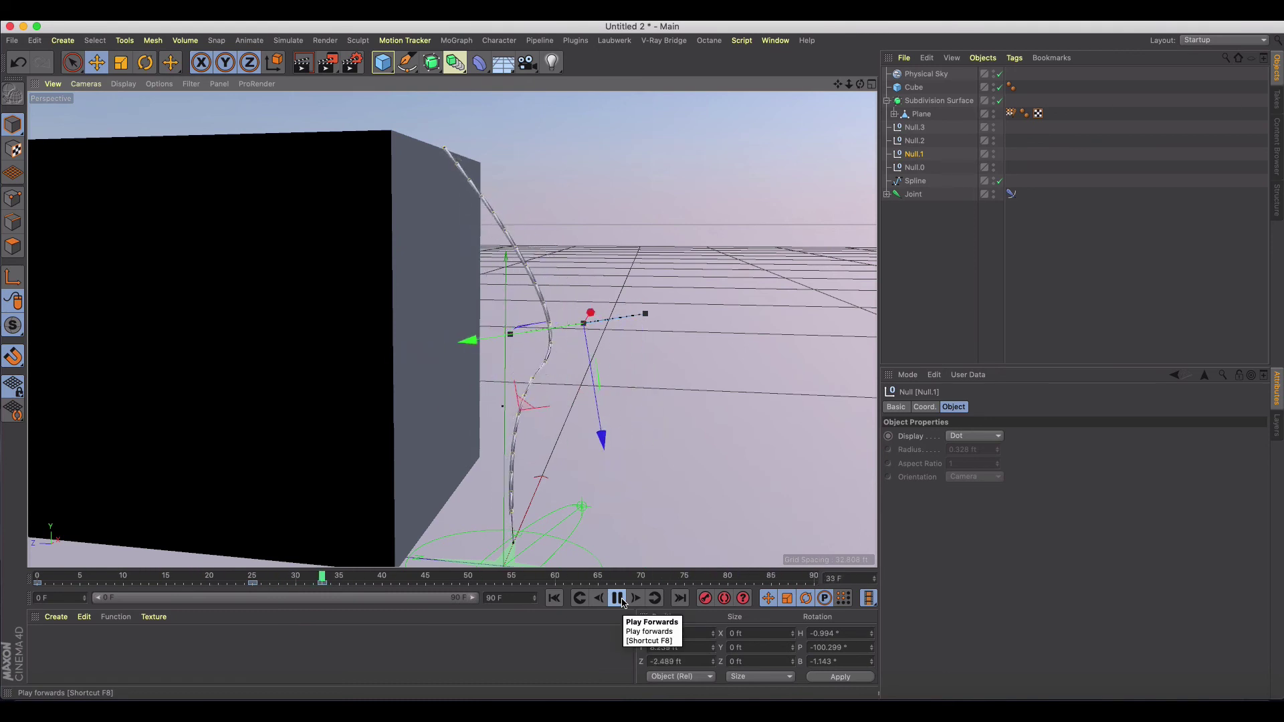
{"action": "left_click", "coordinate": [618, 599]}
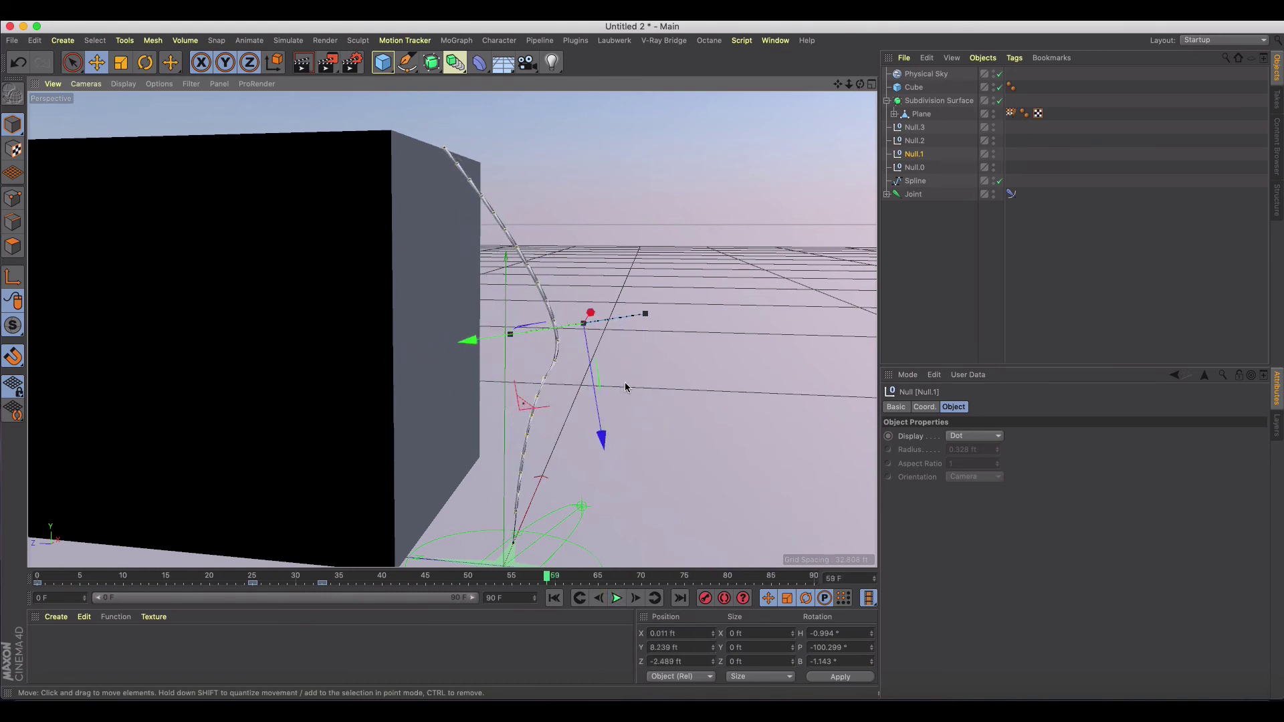
{"action": "left_click_drag", "start_coordinate": [616, 387], "coordinate": [606, 357], "text": "alt"}
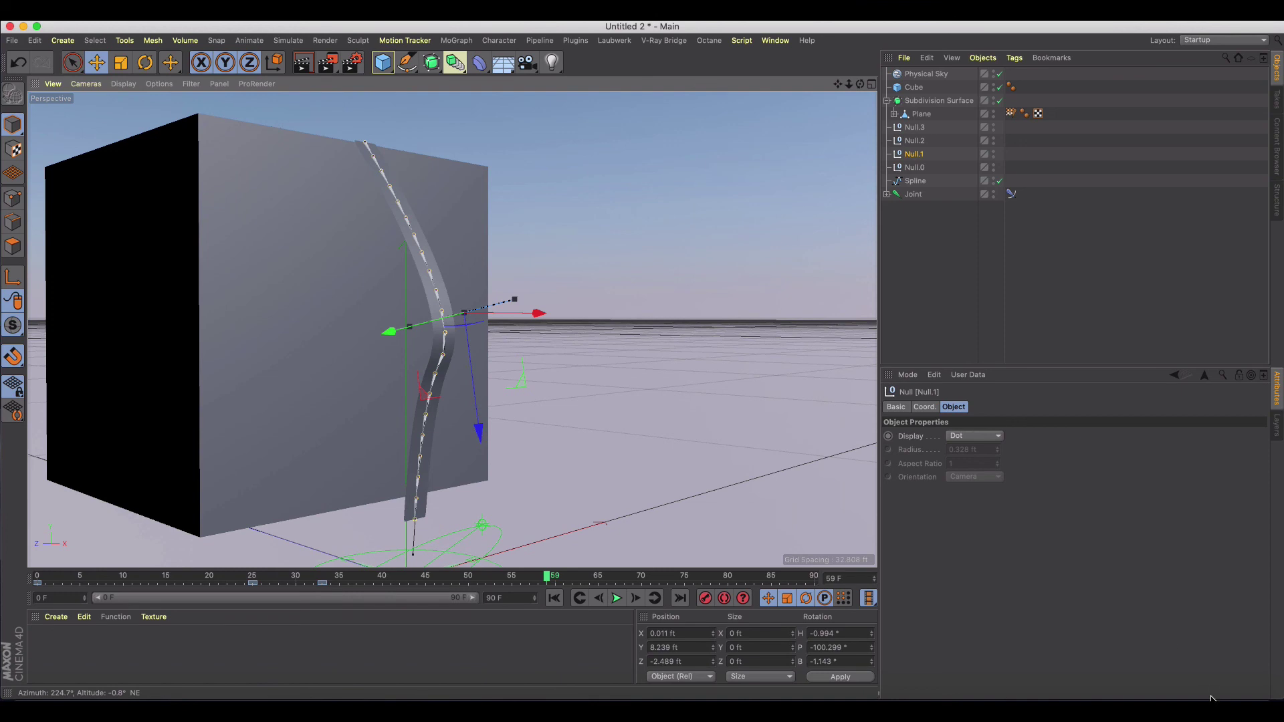
- Bring up the Picture Viewer and zoom in on the rendered strap image
{"action": "left_click", "coordinate": [1232, 692]}
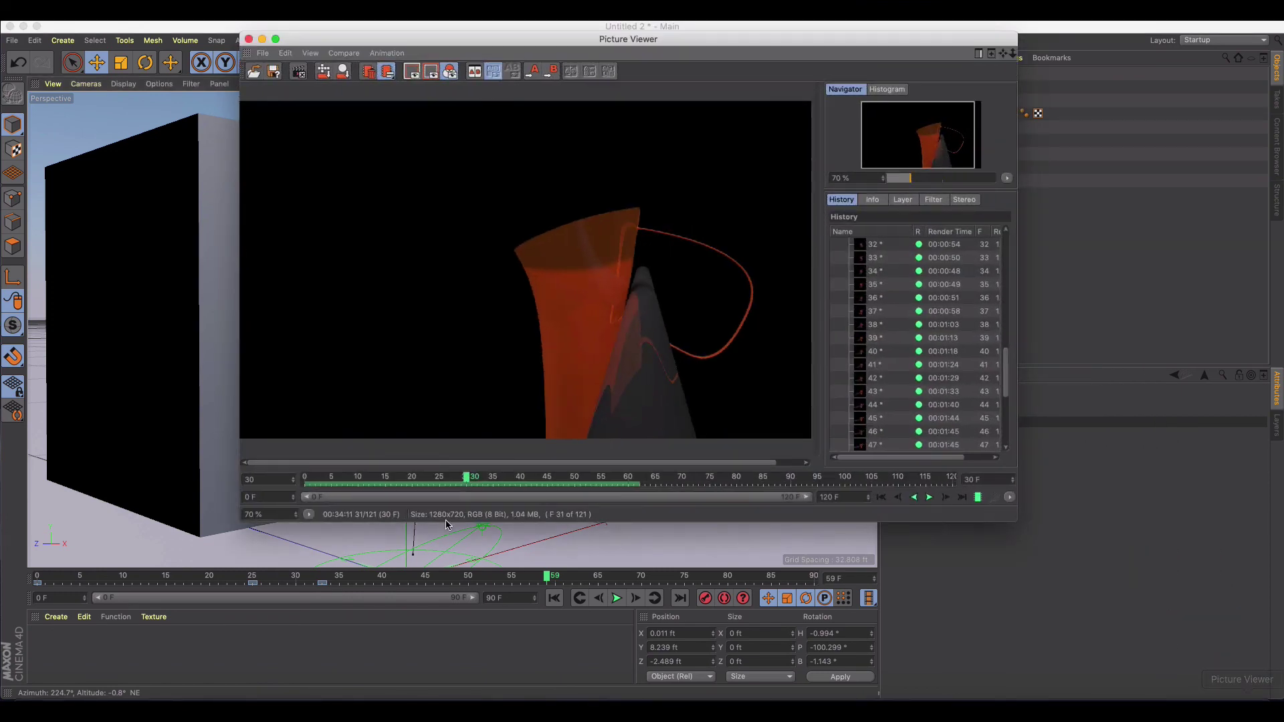
{"action": "left_click", "coordinate": [467, 482]}
{"action": "scroll", "coordinate": [524, 269], "scroll_direction": "right", "scroll_amount": 3}
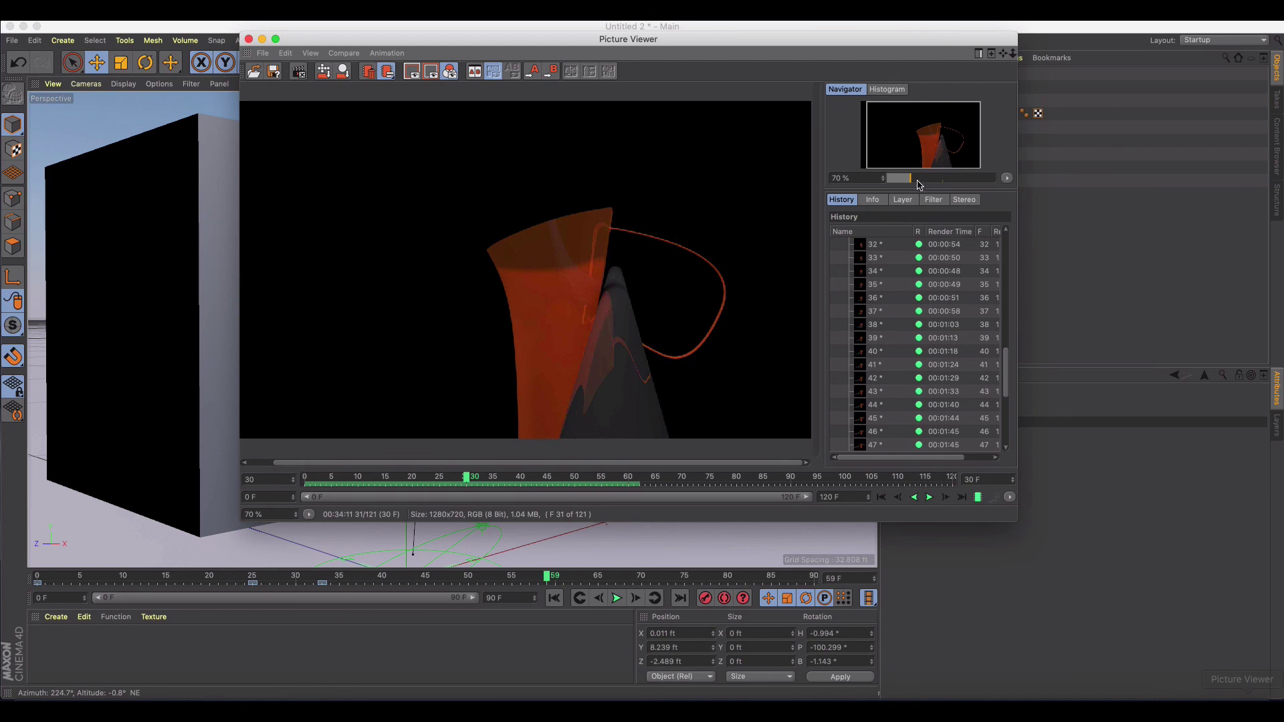
{"action": "left_click_drag", "start_coordinate": [918, 186], "coordinate": [922, 185]}
{"action": "left_click_drag", "start_coordinate": [647, 258], "coordinate": [518, 263]}
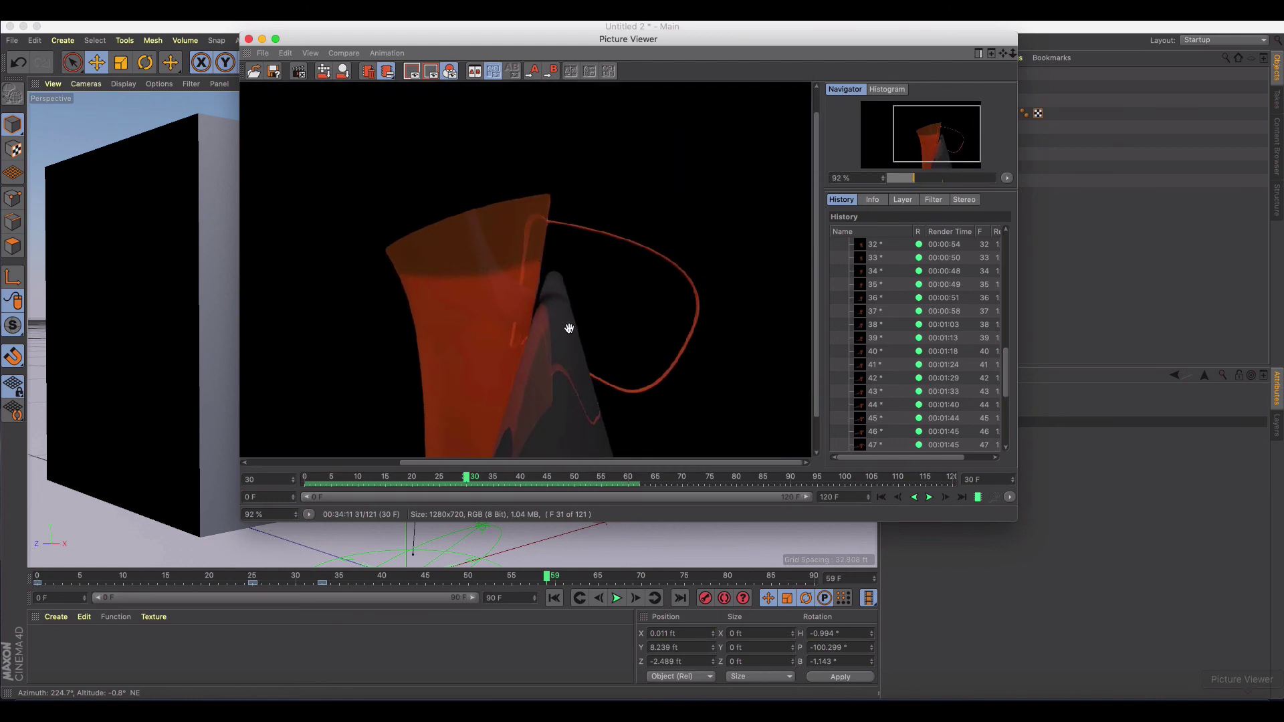
{"action": "scroll", "coordinate": [569, 328], "scroll_direction": "up", "scroll_amount": 2}
{"action": "scroll", "coordinate": [568, 329], "scroll_direction": "down", "scroll_amount": 4}
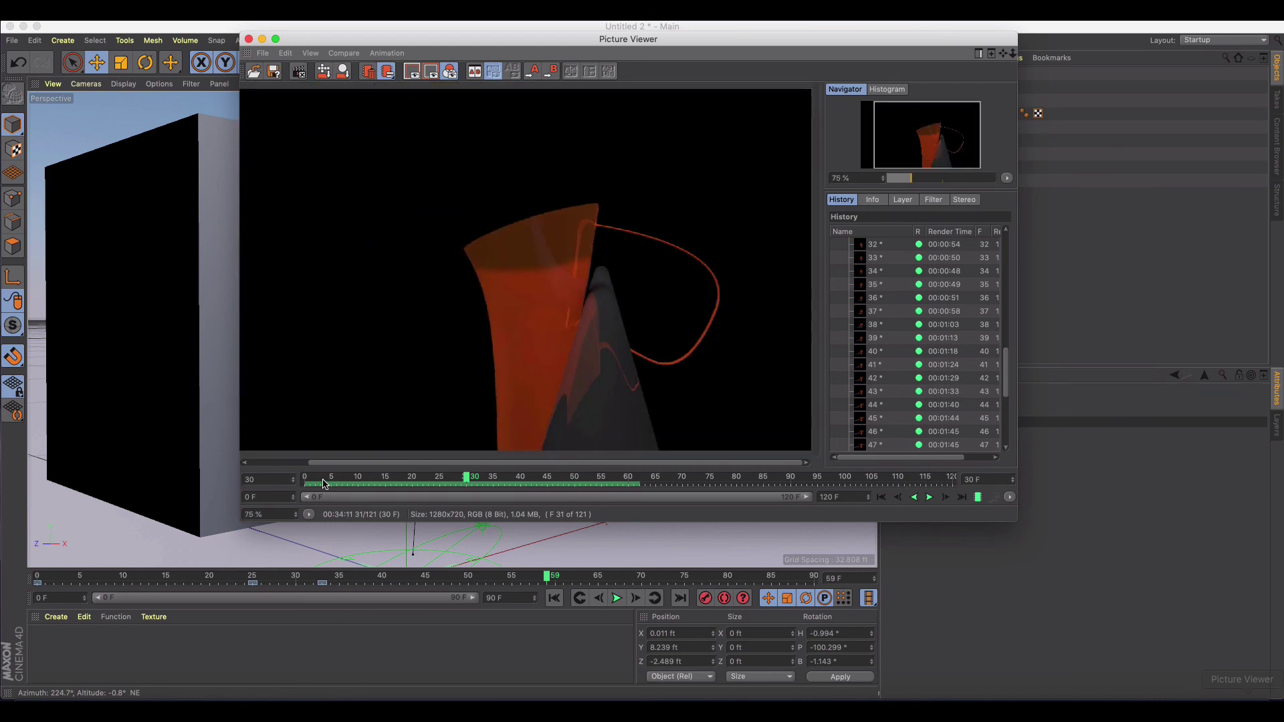
- Scrub through the rendered frames from the start to 62, ending on frame 60
{"action": "left_click_drag", "start_coordinate": [324, 481], "coordinate": [351, 420]}
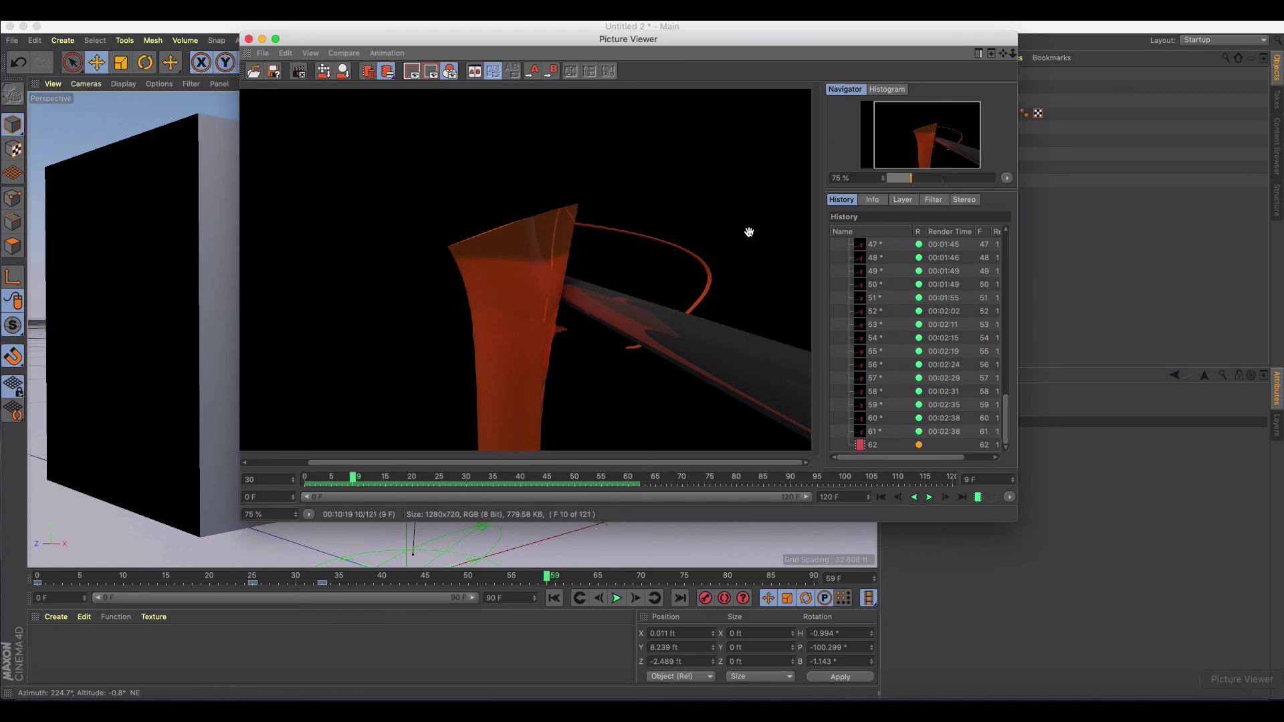
{"action": "left_click_drag", "start_coordinate": [352, 478], "coordinate": [610, 453]}
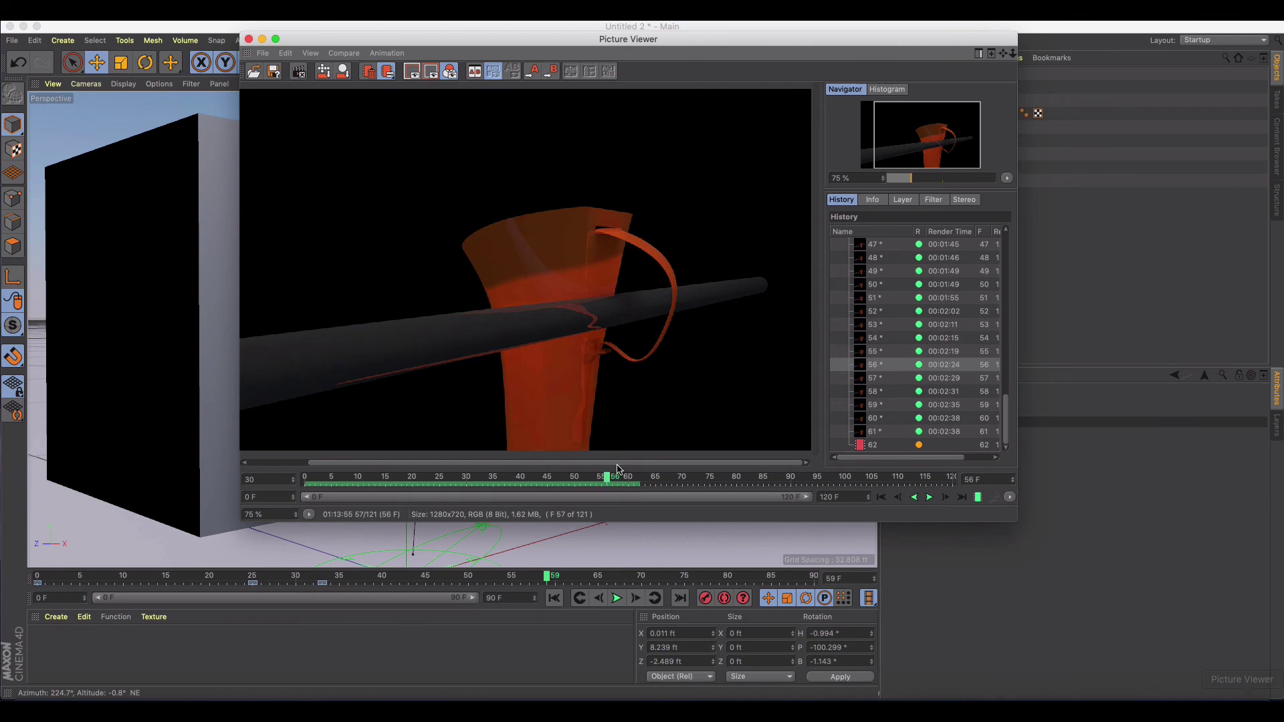
{"action": "left_click_drag", "start_coordinate": [606, 476], "coordinate": [589, 447]}
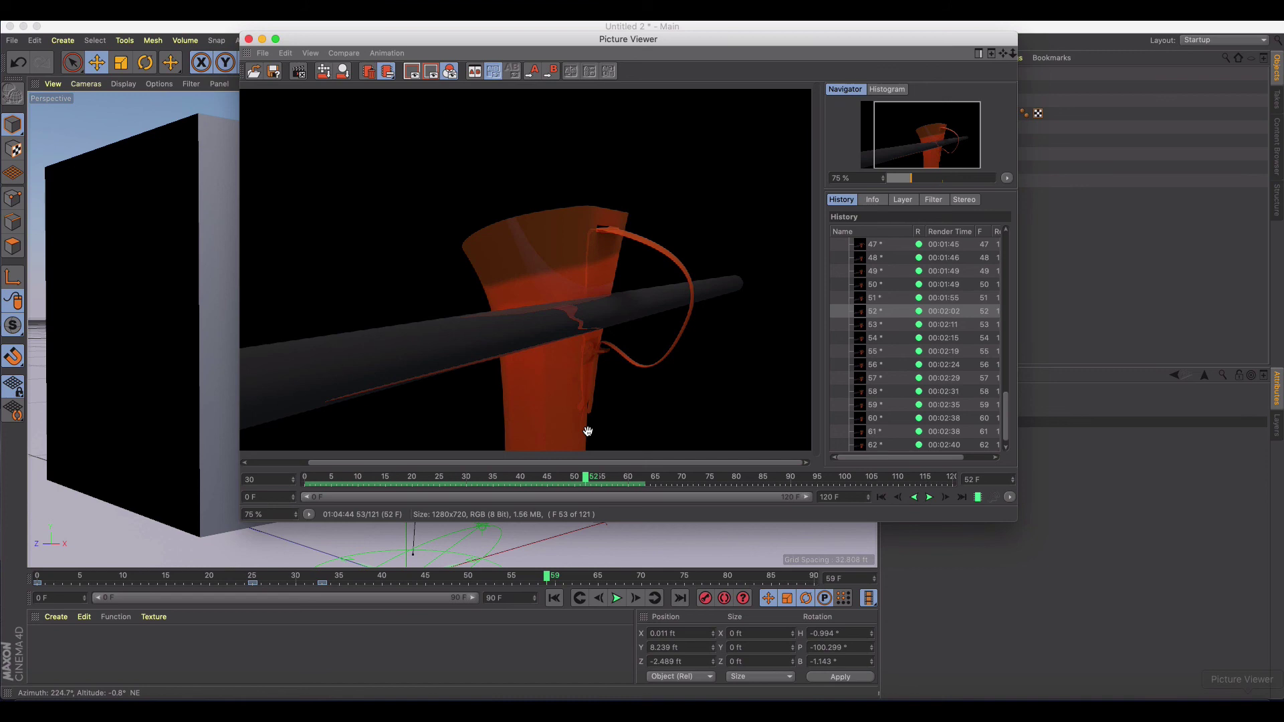
{"action": "left_click", "coordinate": [634, 476]}
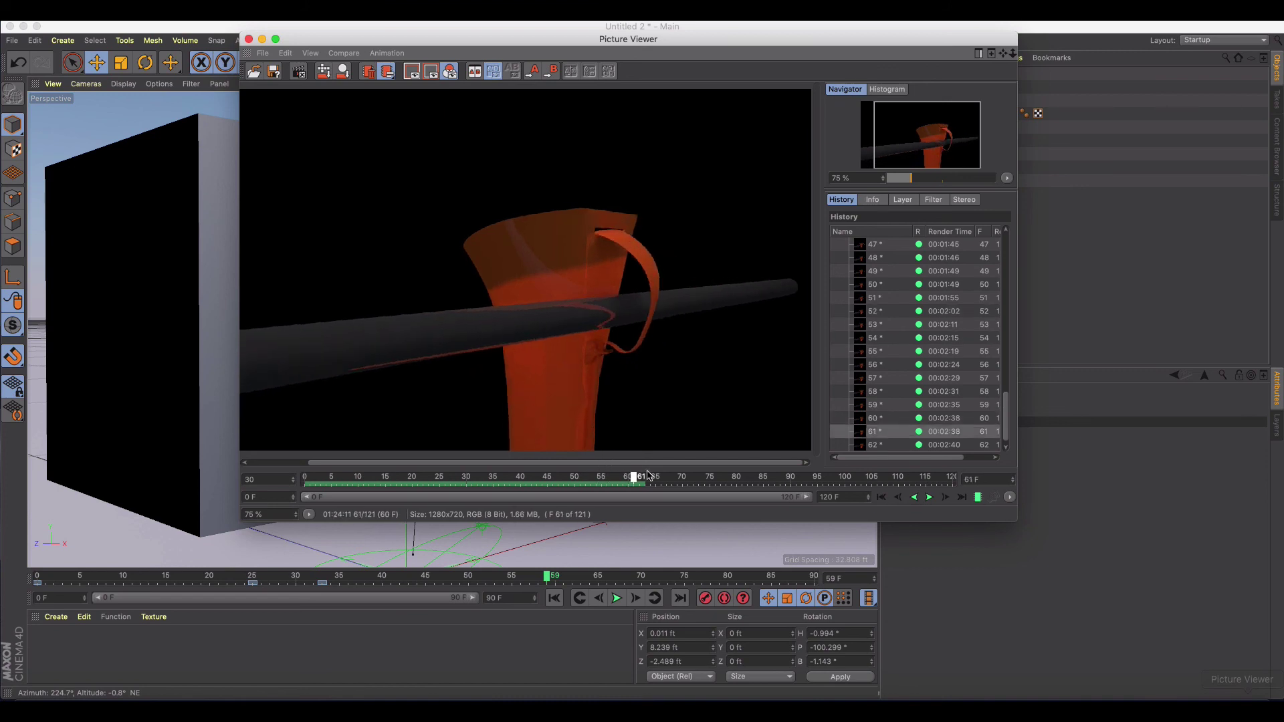
{"action": "left_click_drag", "start_coordinate": [633, 476], "coordinate": [630, 481]}
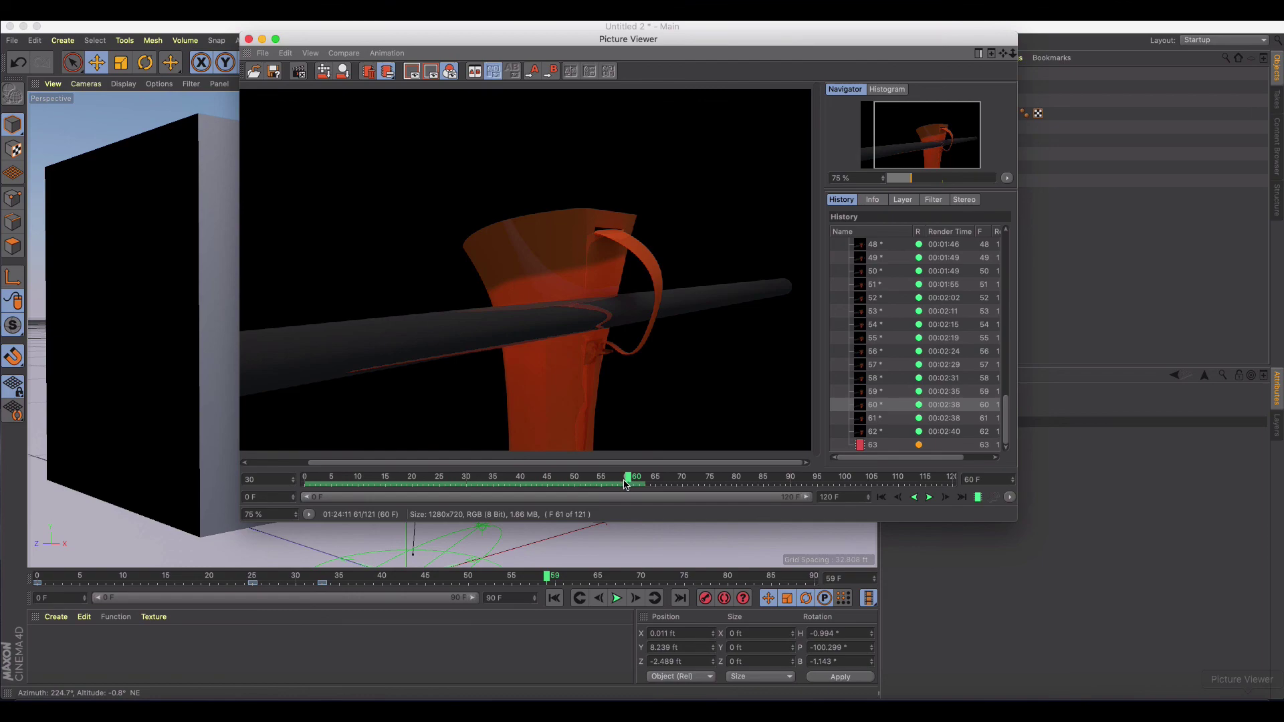